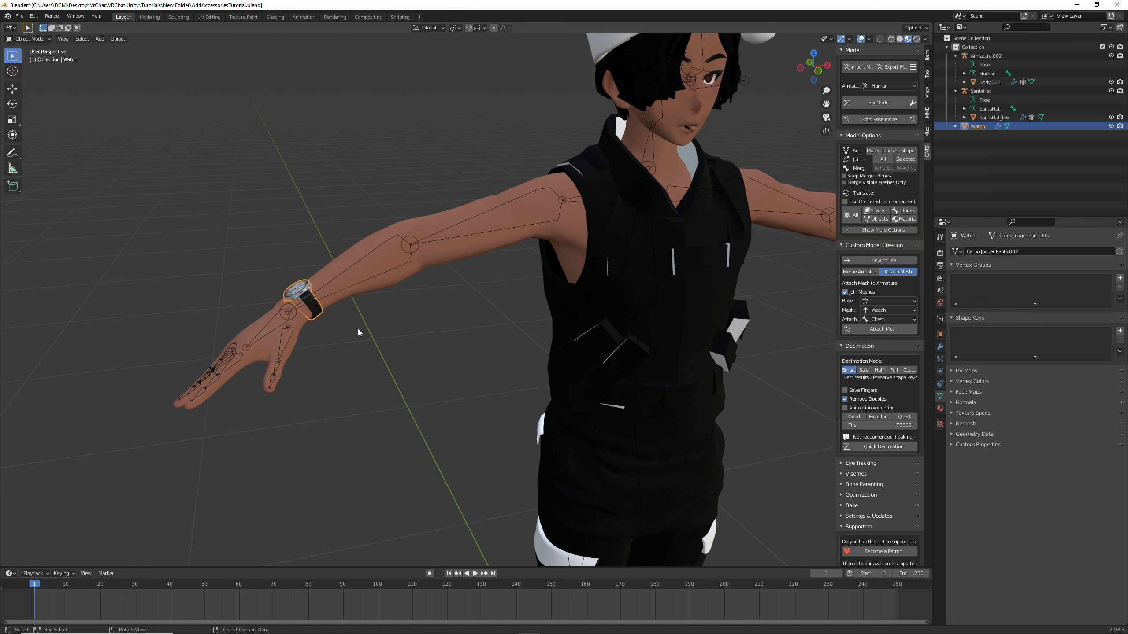
- Examine the Santa hat and the wristwatch on the avatar, selecting each accessory in turn
{"action": "middle_click_drag", "start_coordinate": [555, 272], "coordinate": [515, 275]}
{"action": "left_click", "coordinate": [509, 229]}
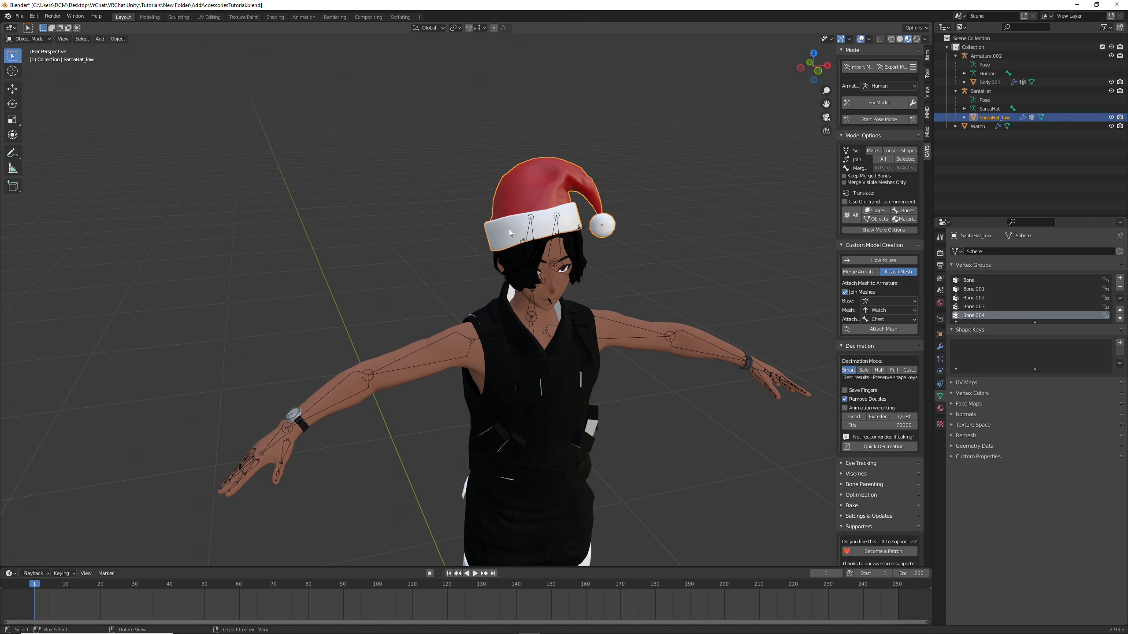
{"action": "middle_click_drag", "start_coordinate": [442, 381], "coordinate": [426, 248], "text": "shift"}
{"action": "scroll", "coordinate": [507, 293], "scroll_direction": "up", "scroll_amount": 5}
{"action": "scroll", "coordinate": [506, 294], "scroll_direction": "down", "scroll_amount": 5}
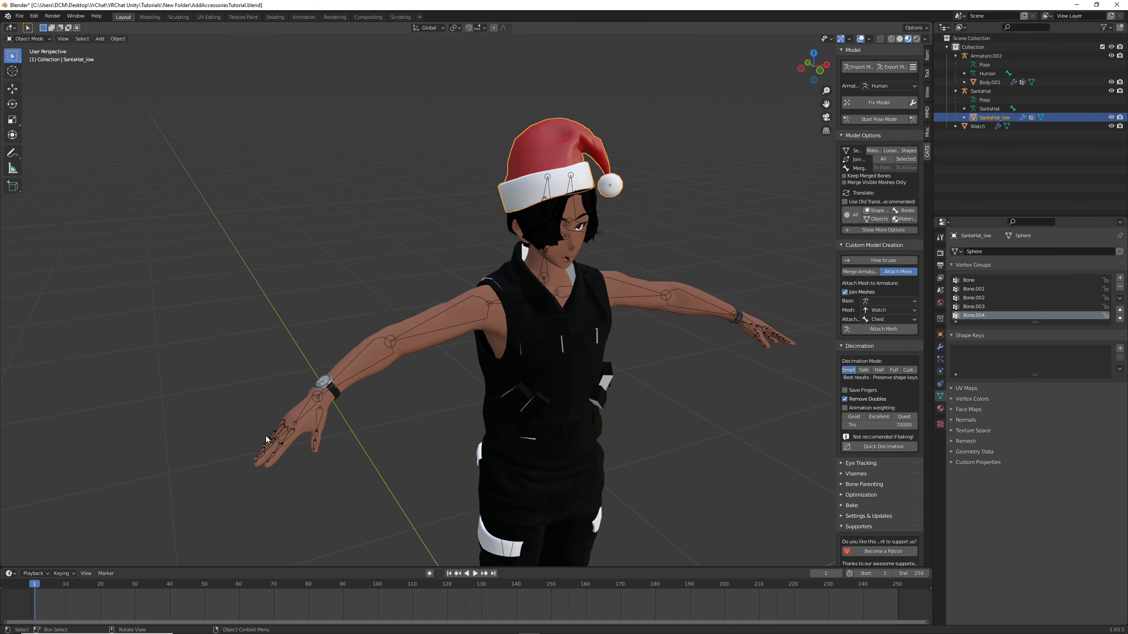
{"action": "left_click", "coordinate": [336, 398]}
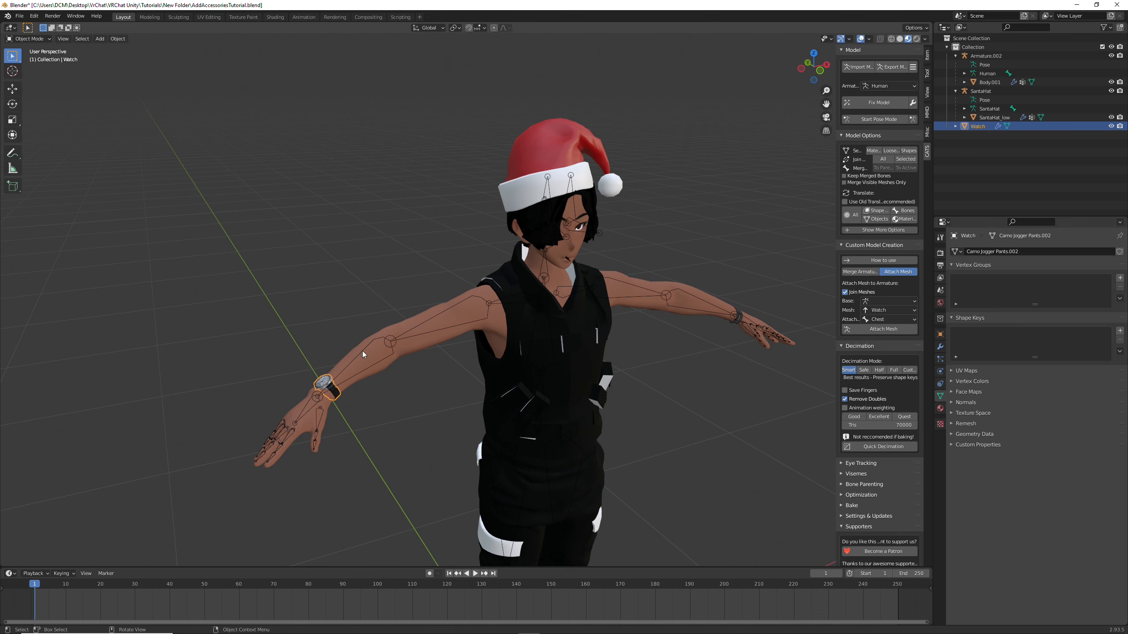
{"action": "left_click", "coordinate": [518, 195]}
{"action": "mouse_move", "coordinate": [627, 276]}
{"action": "middle_mouse_down"}
{"action": "mouse_move", "coordinate": [558, 273]}
{"action": "mouse_move", "coordinate": [627, 271]}
{"action": "middle_mouse_up"}
{"action": "scroll", "coordinate": [434, 359], "scroll_direction": "up", "scroll_amount": 3}
{"action": "middle_click_drag", "start_coordinate": [433, 358], "coordinate": [350, 323]}
{"action": "left_click", "coordinate": [358, 307]}
{"action": "scroll", "coordinate": [408, 322], "scroll_direction": "up", "scroll_amount": 1}
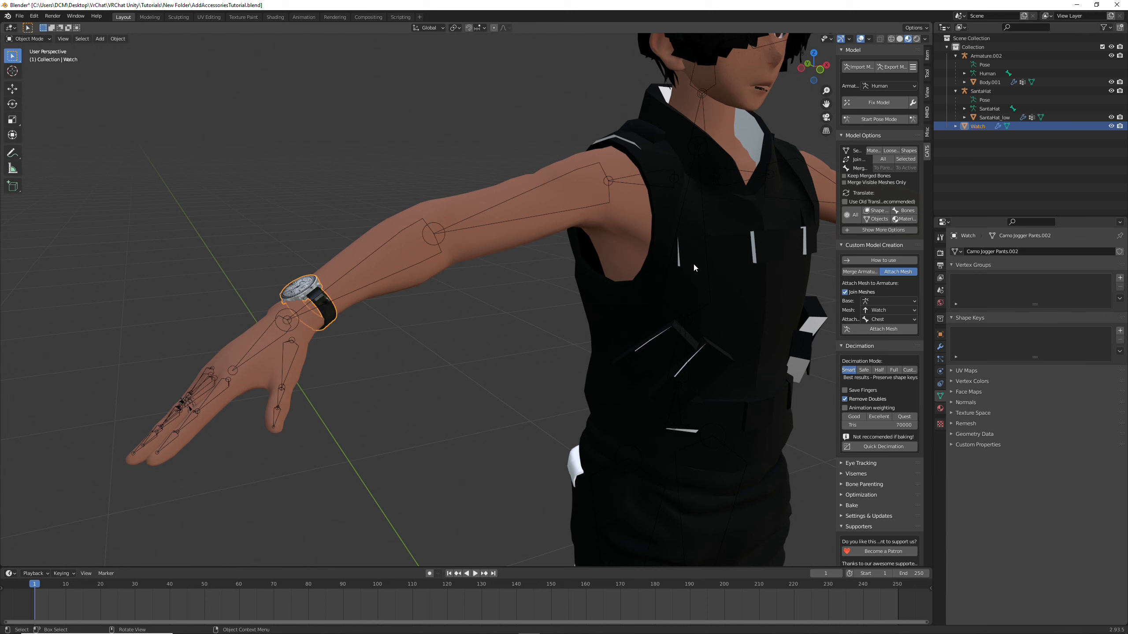
- Examine how the watch sits relative to the arm and wrist bones, selecting the armature and the watch in turn
{"action": "left_click", "coordinate": [433, 236]}
{"action": "left_click", "coordinate": [473, 309]}
{"action": "scroll", "coordinate": [472, 309], "scroll_direction": "down", "scroll_amount": 4}
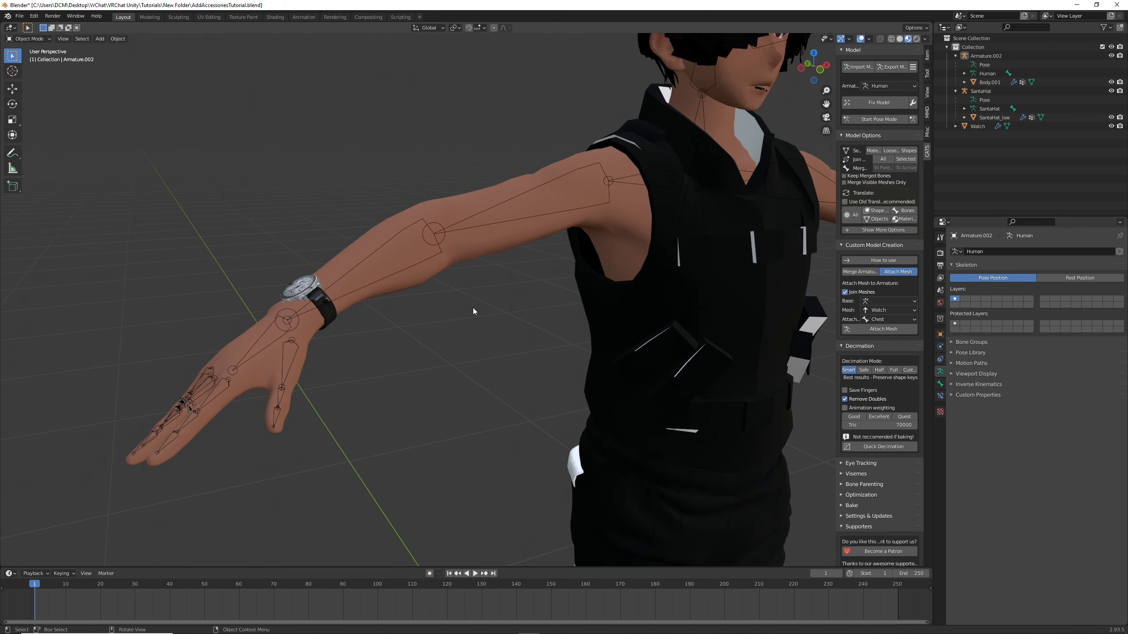
{"action": "middle_click_drag", "start_coordinate": [623, 262], "coordinate": [431, 321]}
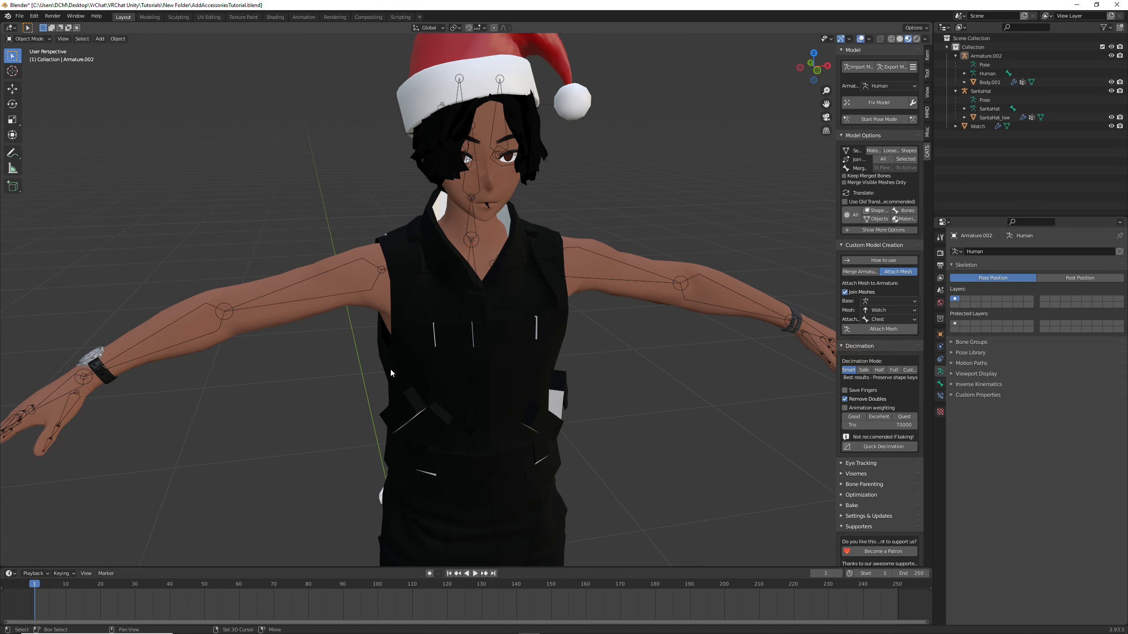
{"action": "middle_click_drag", "start_coordinate": [389, 367], "coordinate": [481, 350]}
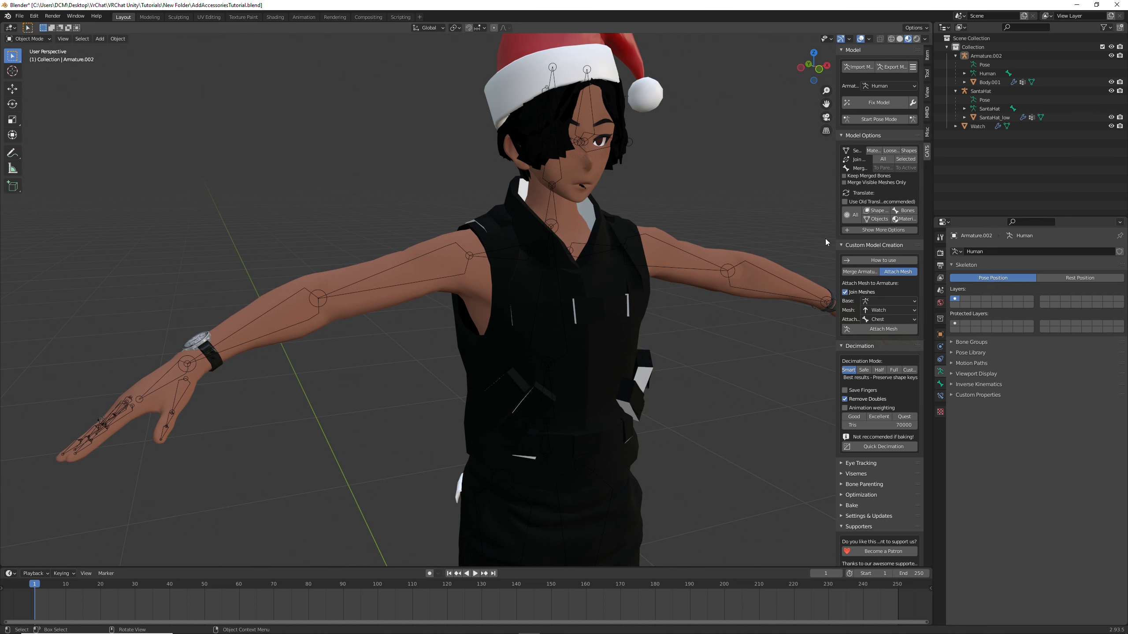
{"action": "middle_click_drag", "start_coordinate": [336, 387], "coordinate": [467, 335]}
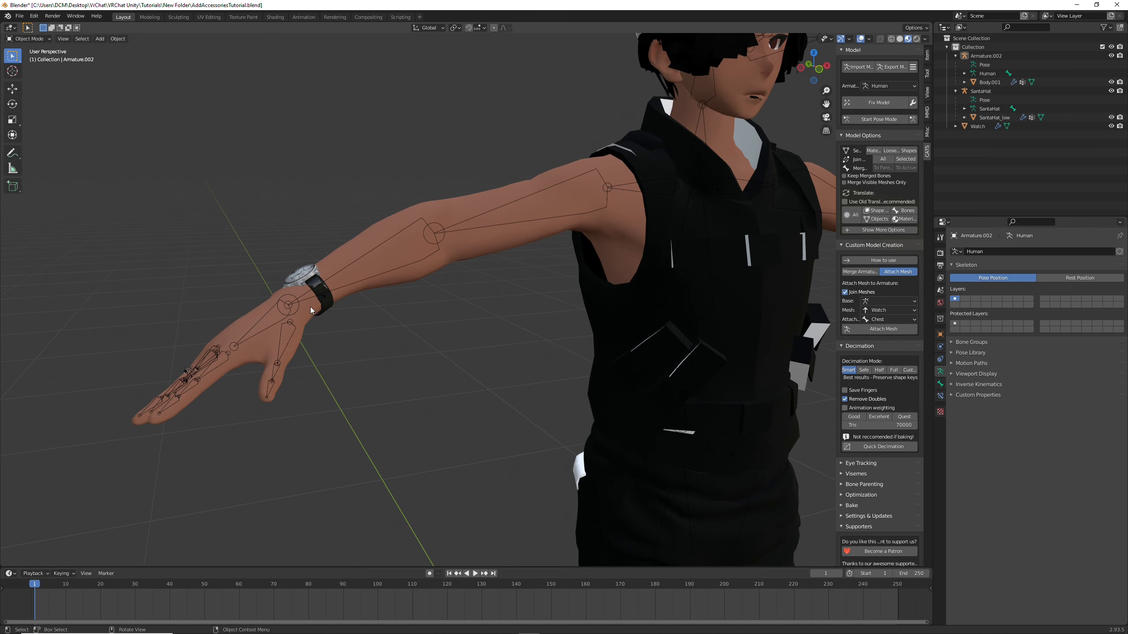
{"action": "left_click", "coordinate": [443, 235]}
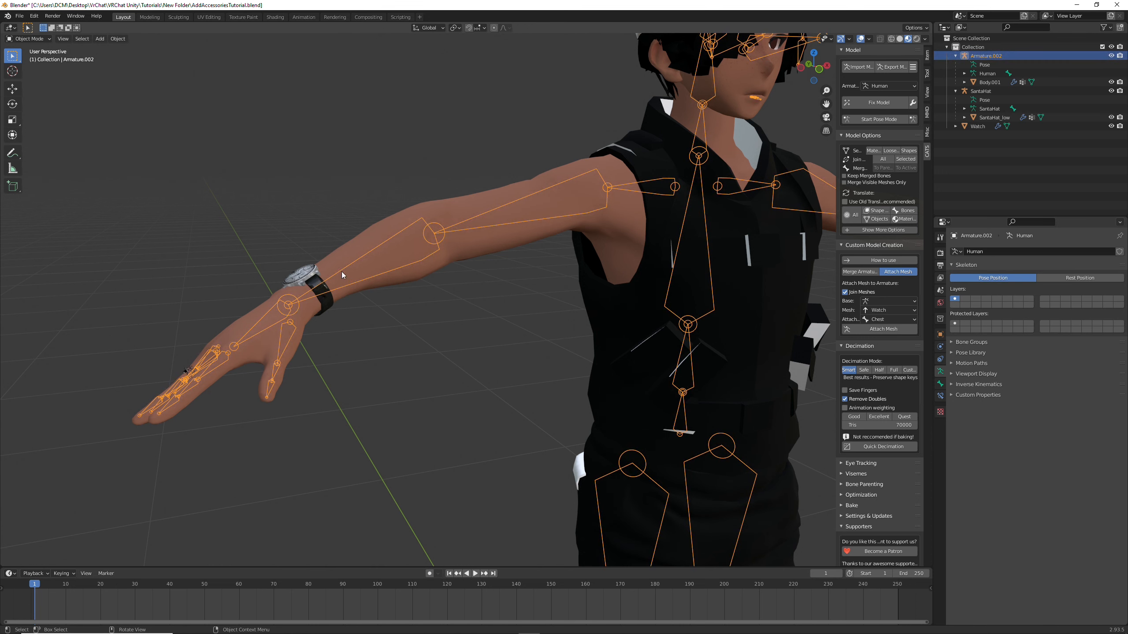
{"action": "left_click", "coordinate": [441, 332]}
{"action": "scroll", "coordinate": [327, 289], "scroll_direction": "up", "scroll_amount": 5}
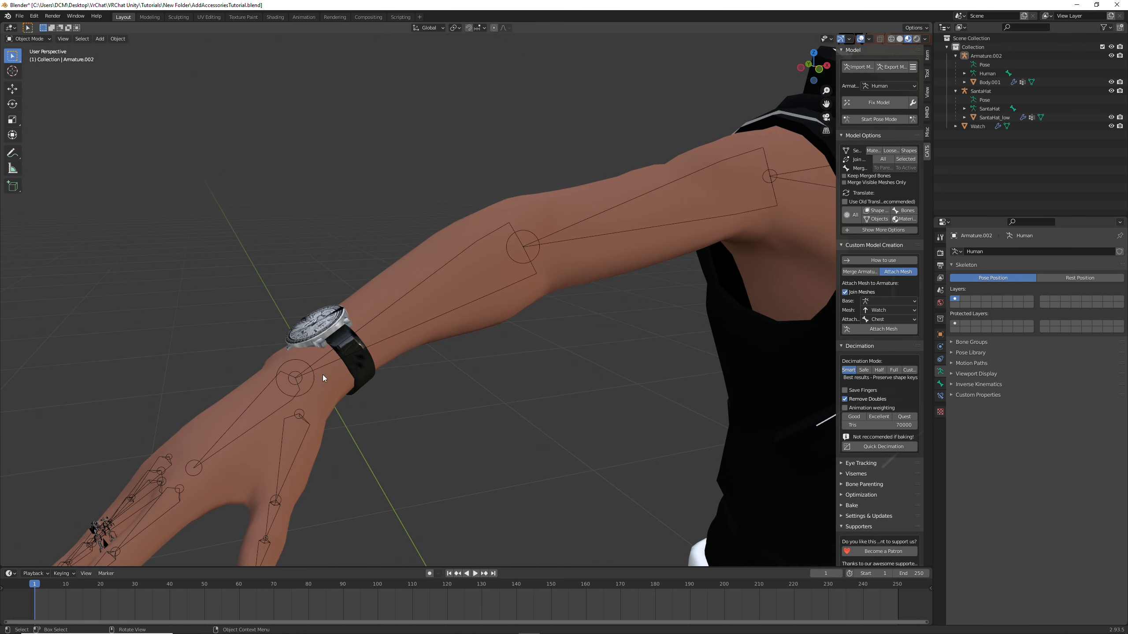
{"action": "left_click", "coordinate": [368, 363]}
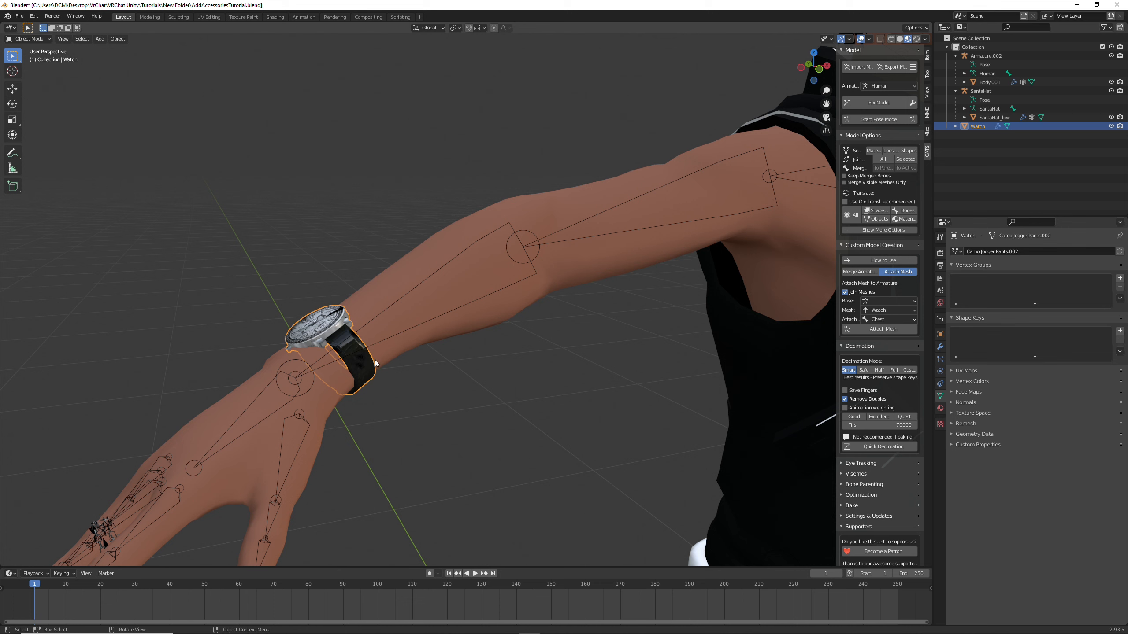
{"action": "scroll", "coordinate": [375, 363], "scroll_direction": "down", "scroll_amount": 3}
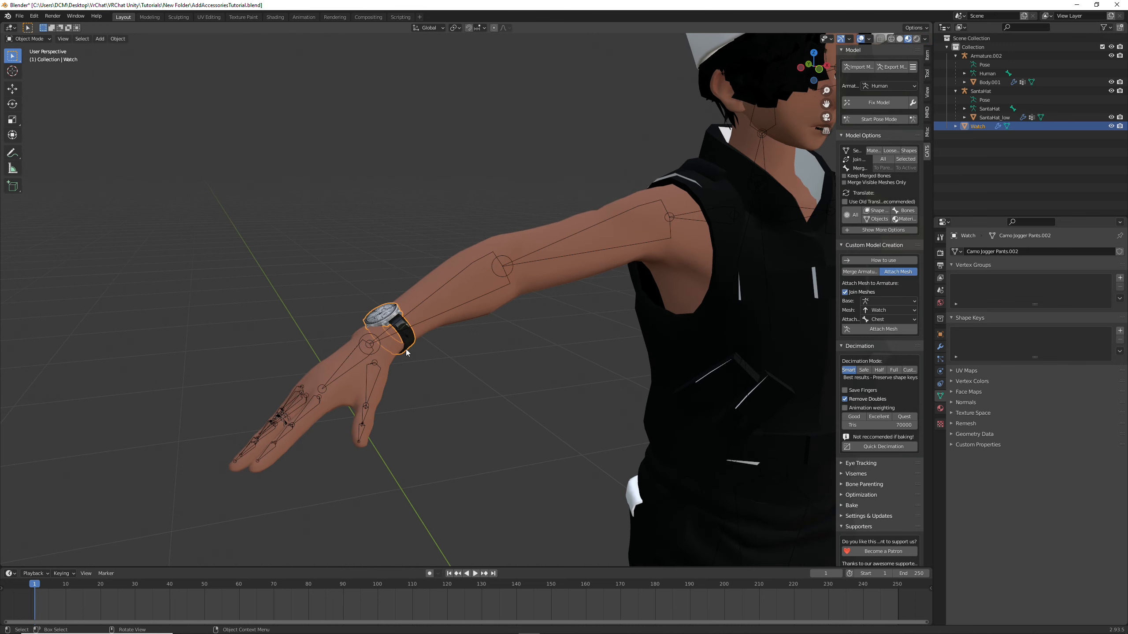
- Check the name of the forearm bone beside the watch by selecting it in the armature's Edit Mode, and return to Object Mode
{"action": "middle_click_drag", "start_coordinate": [482, 347], "coordinate": [238, 349]}
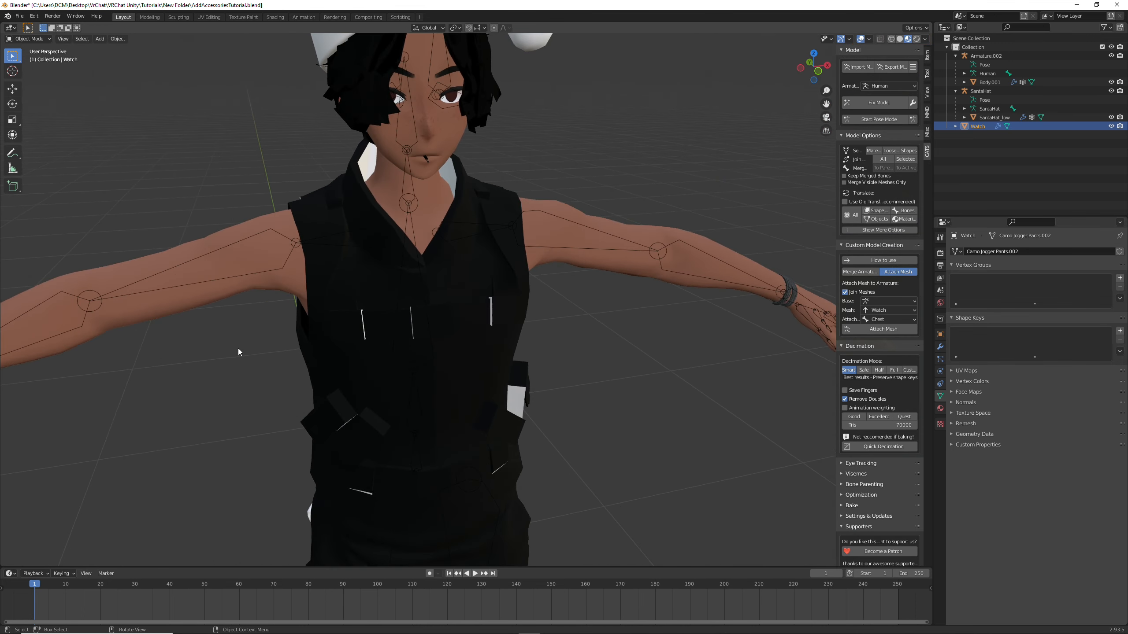
{"action": "scroll", "coordinate": [461, 365], "scroll_direction": "down", "scroll_amount": 3}
{"action": "middle_click_drag", "start_coordinate": [832, 383], "coordinate": [785, 379]}
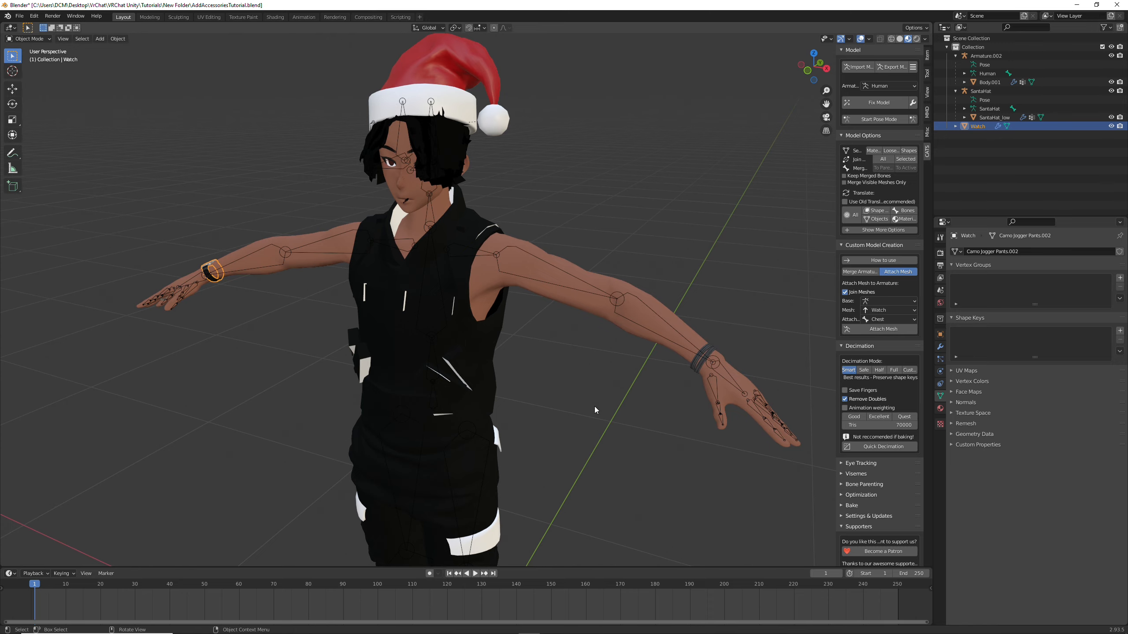
{"action": "middle_click_drag", "start_coordinate": [594, 407], "coordinate": [573, 350]}
{"action": "scroll", "coordinate": [325, 319], "scroll_direction": "up", "scroll_amount": 3}
{"action": "scroll", "coordinate": [358, 330], "scroll_direction": "up", "scroll_amount": 3}
{"action": "middle_click_drag", "start_coordinate": [358, 331], "coordinate": [508, 289]}
{"action": "left_click", "coordinate": [492, 272]}
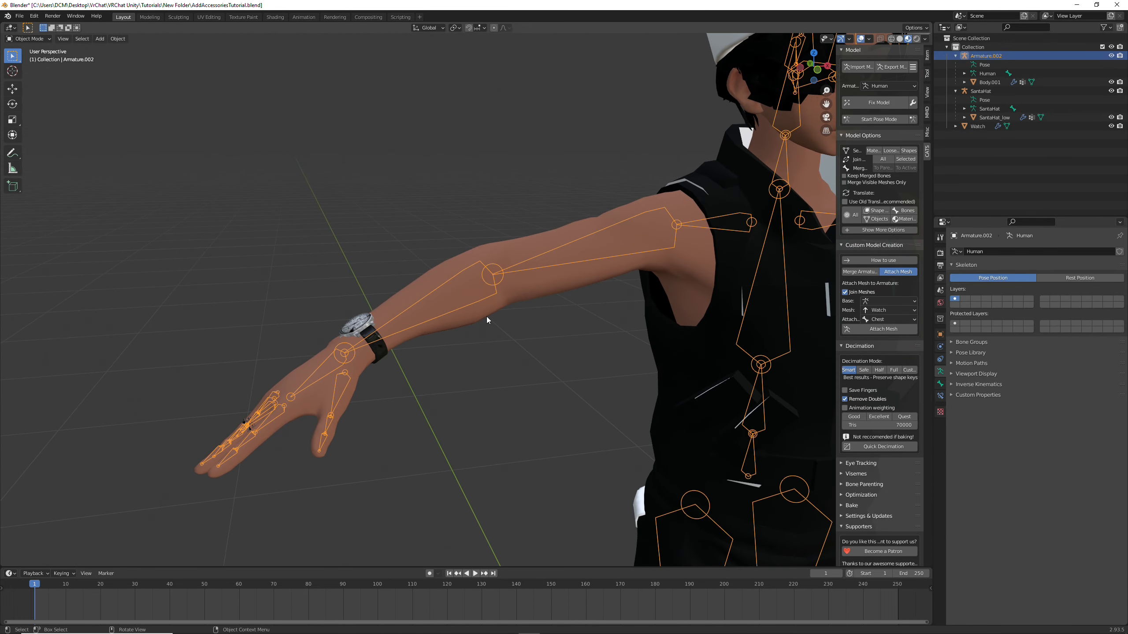
{"action": "key", "text": "Tab"}
{"action": "left_click", "coordinate": [438, 291]}
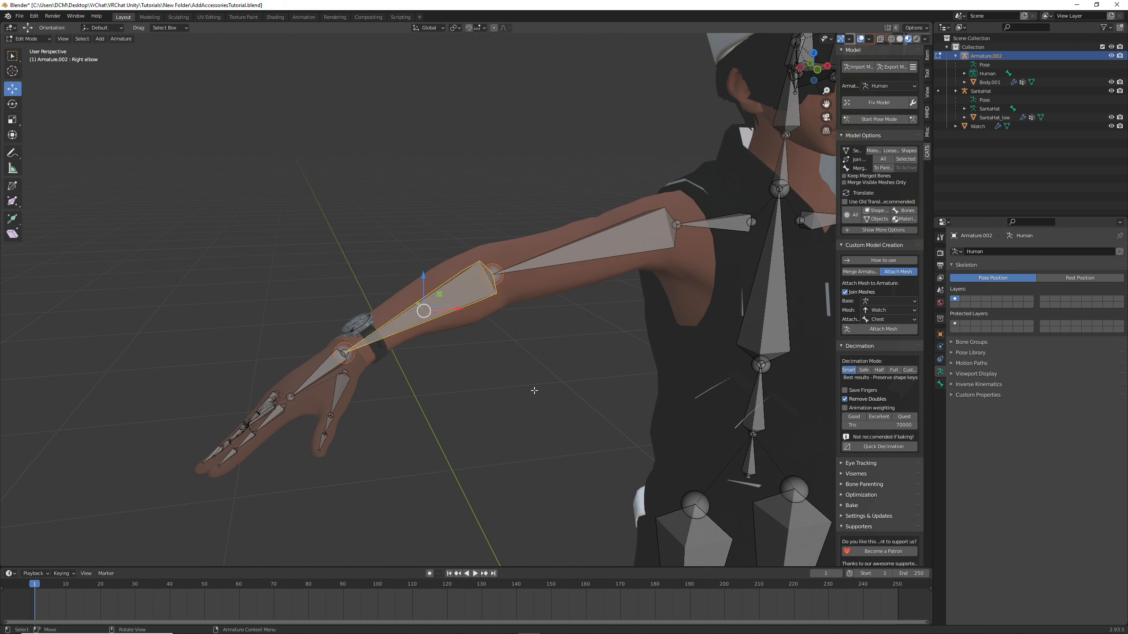
{"action": "key", "text": "Tab"}
{"action": "left_click", "coordinate": [491, 348]}
{"action": "scroll", "coordinate": [491, 347], "scroll_direction": "up", "scroll_amount": 2}
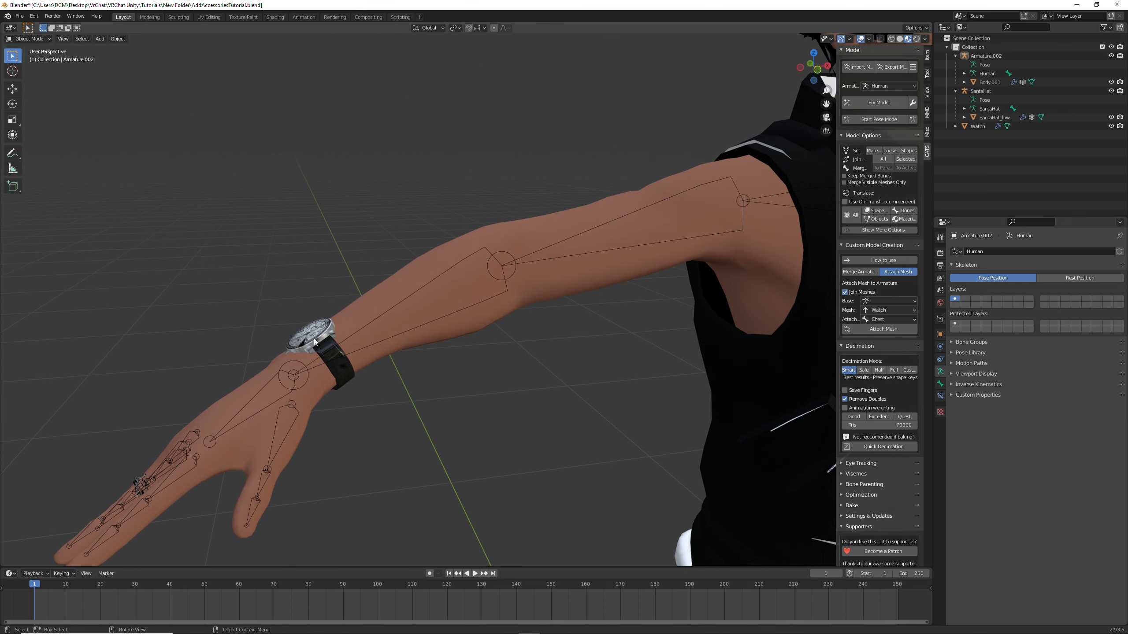
- Attach the Watch mesh to the Right elbow bone, using Human as the base armature
{"action": "left_click", "coordinate": [314, 338]}
{"action": "left_click", "coordinate": [487, 402]}
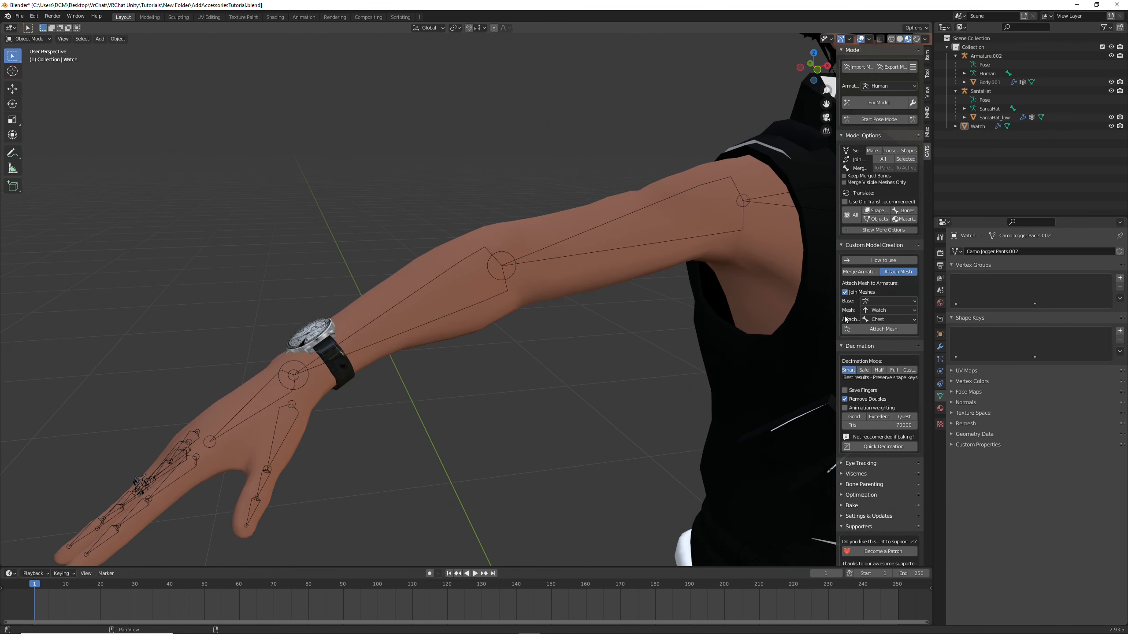
{"action": "left_click", "coordinate": [860, 271]}
{"action": "left_click", "coordinate": [900, 274]}
{"action": "left_click", "coordinate": [878, 301]}
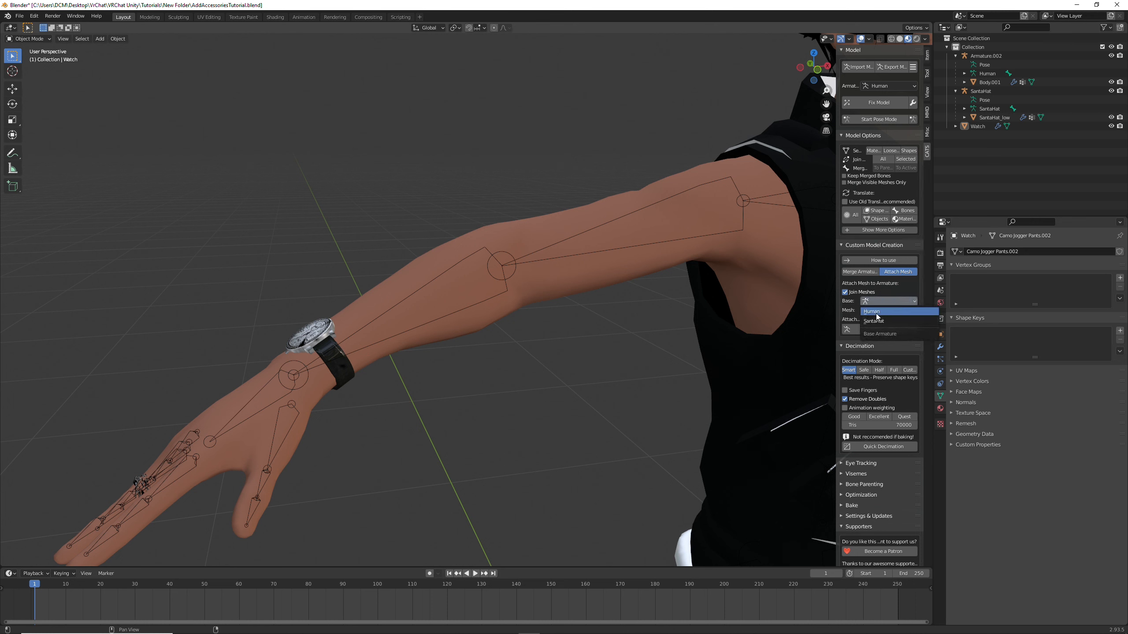
{"action": "left_click", "coordinate": [877, 316]}
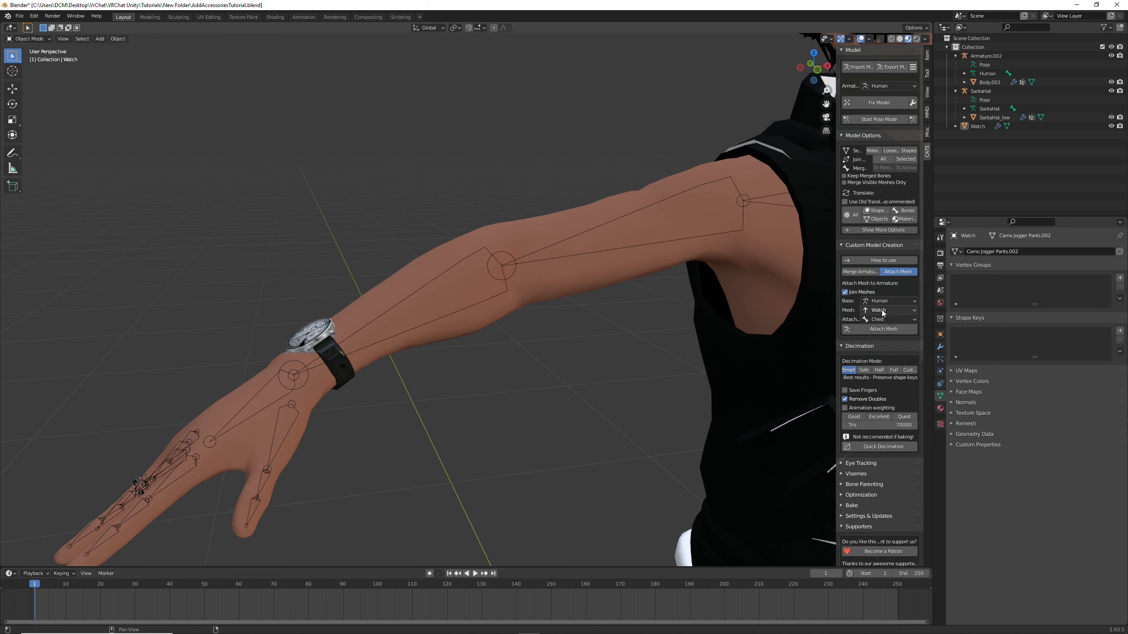
{"action": "left_click", "coordinate": [891, 319]}
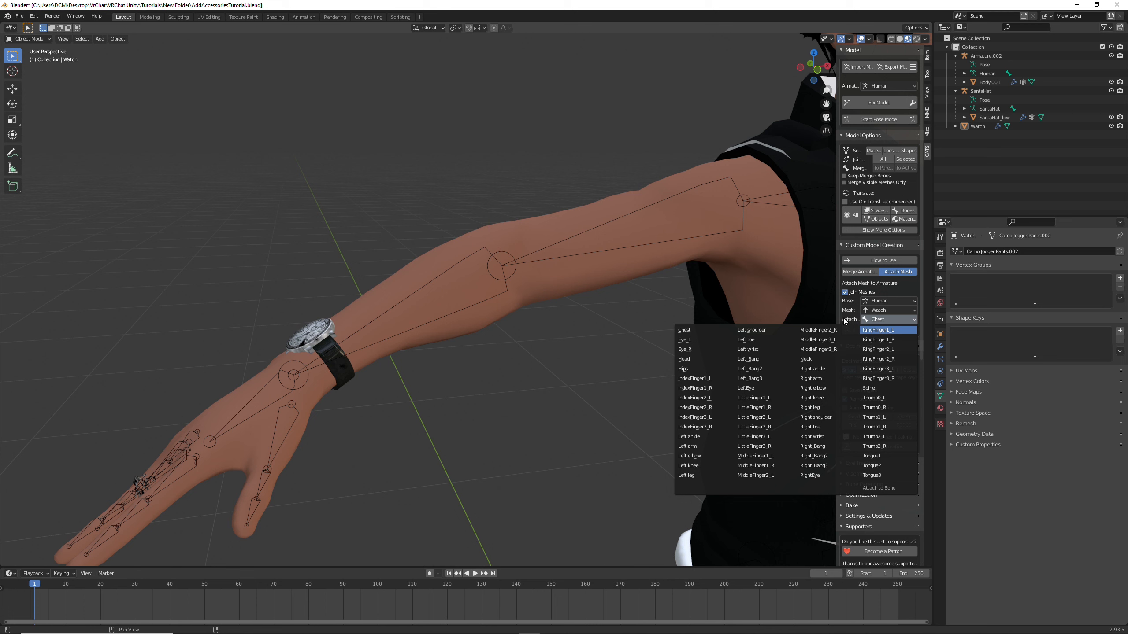
{"action": "left_click", "coordinate": [826, 386]}
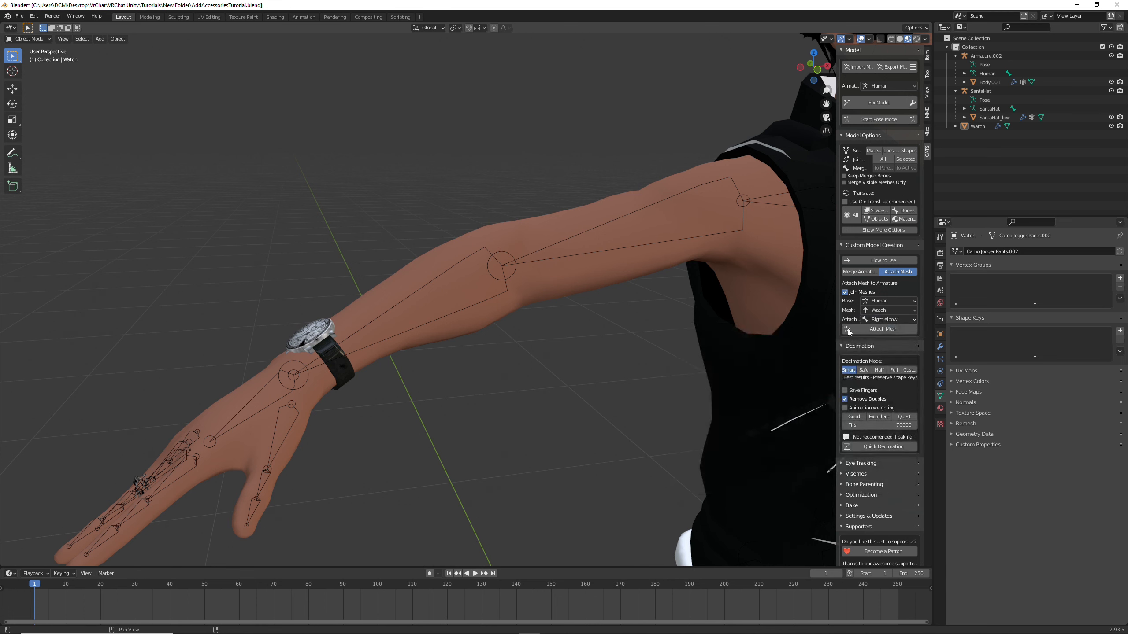
{"action": "left_click", "coordinate": [883, 330]}
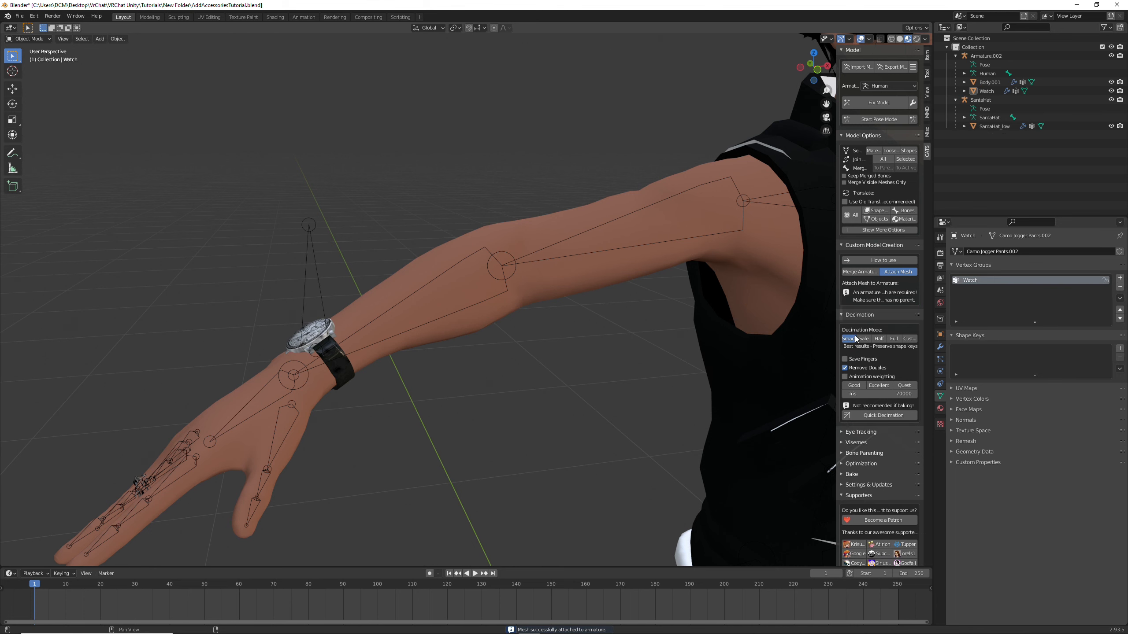
- Test the watch attachment in pose mode by rotating the Right elbow bone about -8.94° around Y, and return to Object Mode
{"action": "scroll", "coordinate": [597, 308], "scroll_direction": "down", "scroll_amount": 5}
{"action": "left_click", "coordinate": [879, 119]}
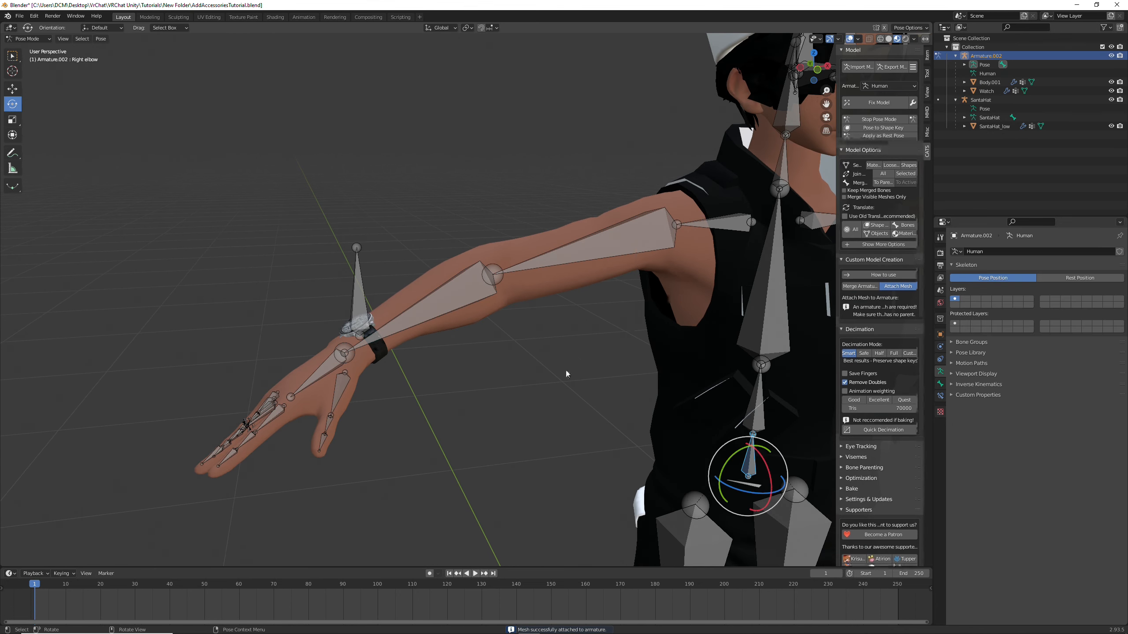
{"action": "left_click", "coordinate": [442, 301]}
{"action": "left_click_drag", "start_coordinate": [484, 282], "coordinate": [473, 261]}
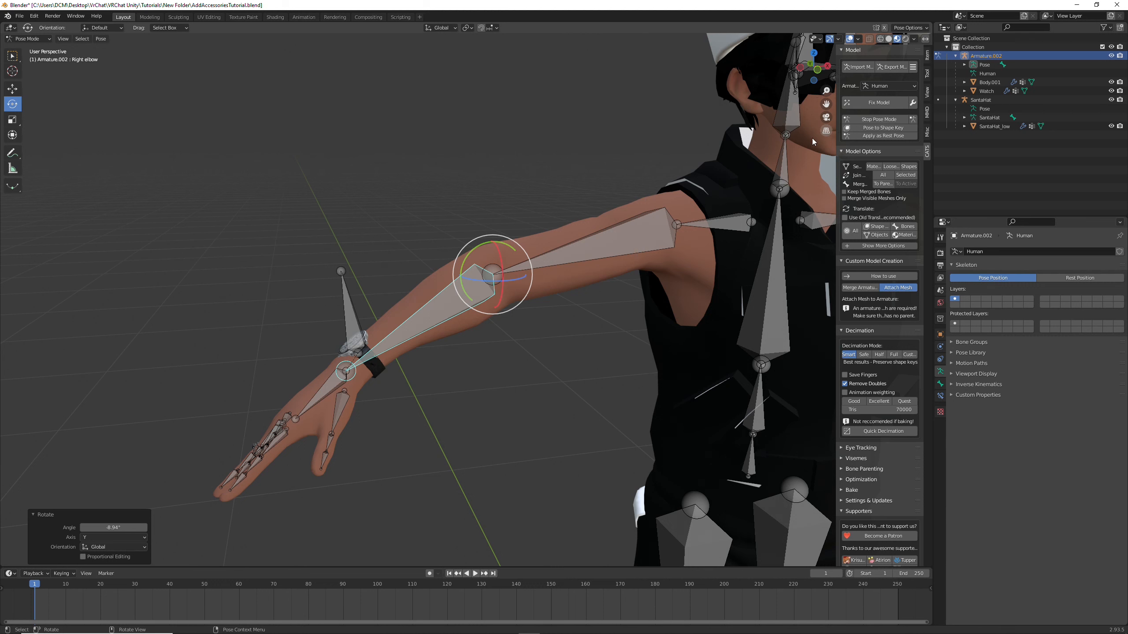
{"action": "left_click", "coordinate": [39, 39]}
{"action": "left_click", "coordinate": [41, 48]}
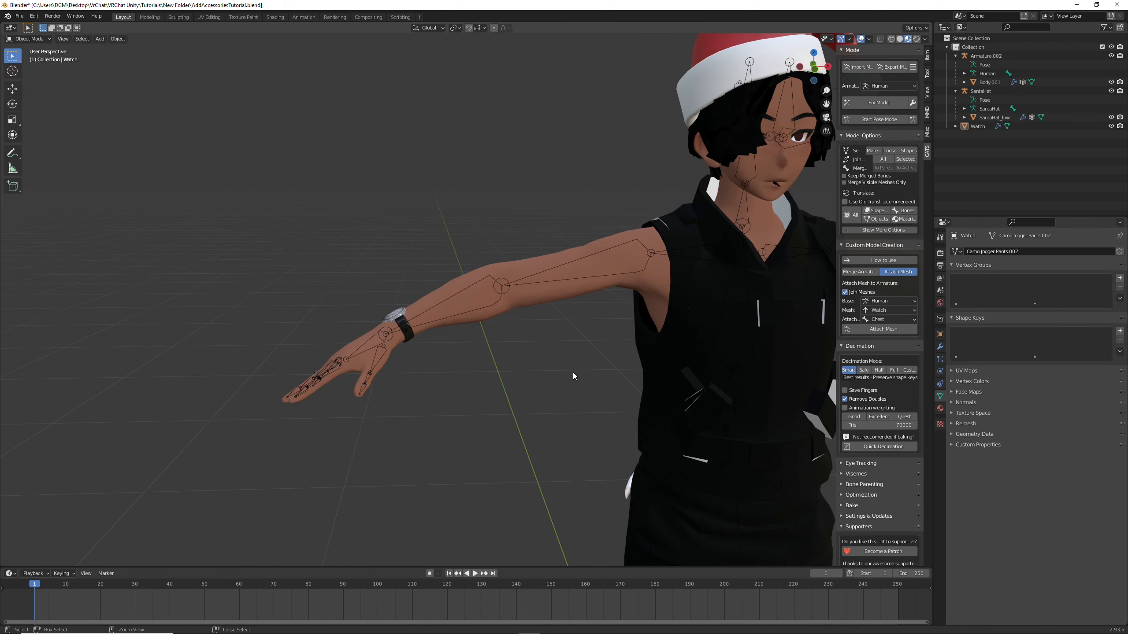
- Join the Watch mesh into the Body.001 mesh and clear the selection
{"action": "scroll", "coordinate": [568, 366], "scroll_direction": "up", "scroll_amount": 3}
{"action": "left_click", "coordinate": [986, 127]}
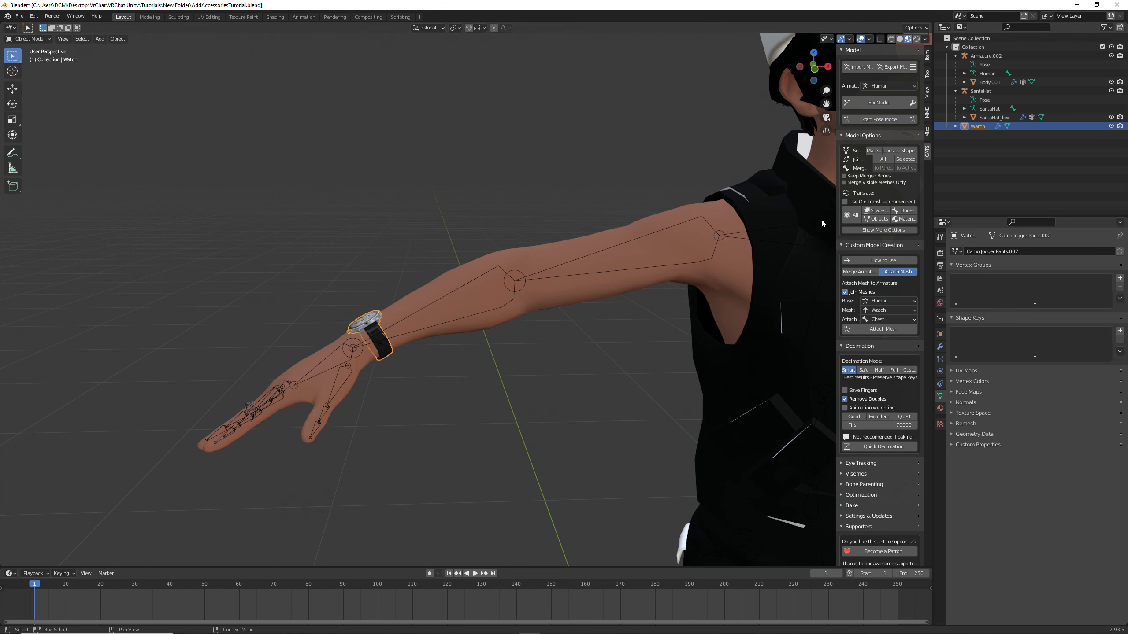
{"action": "middle_click_drag", "start_coordinate": [480, 437], "coordinate": [513, 358]}
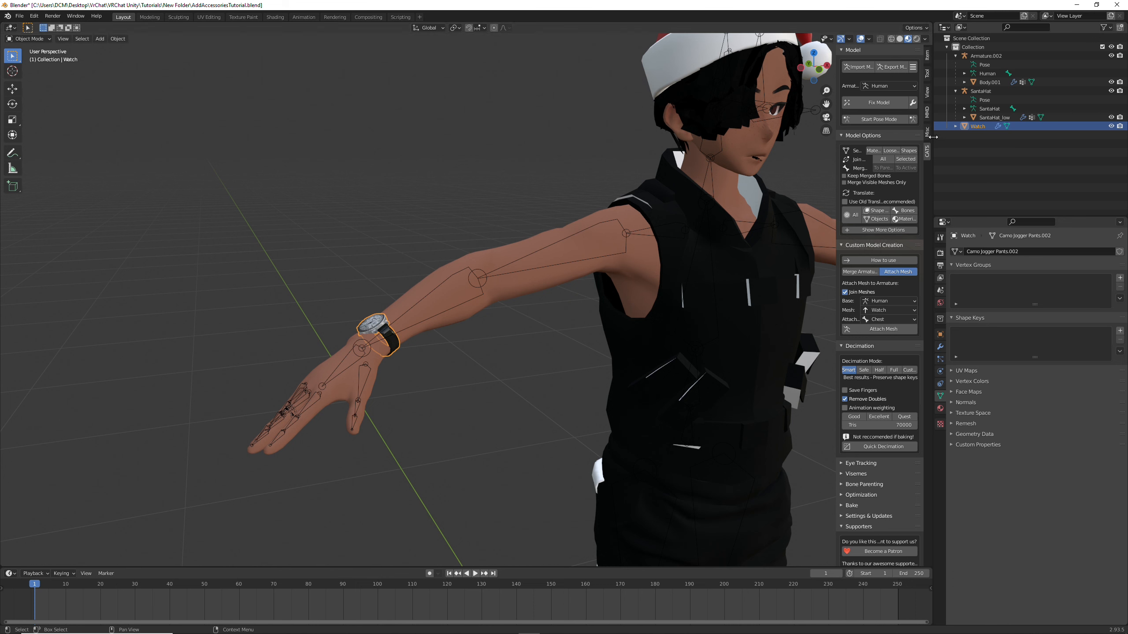
{"action": "left_click", "coordinate": [992, 82], "text": "ctrl"}
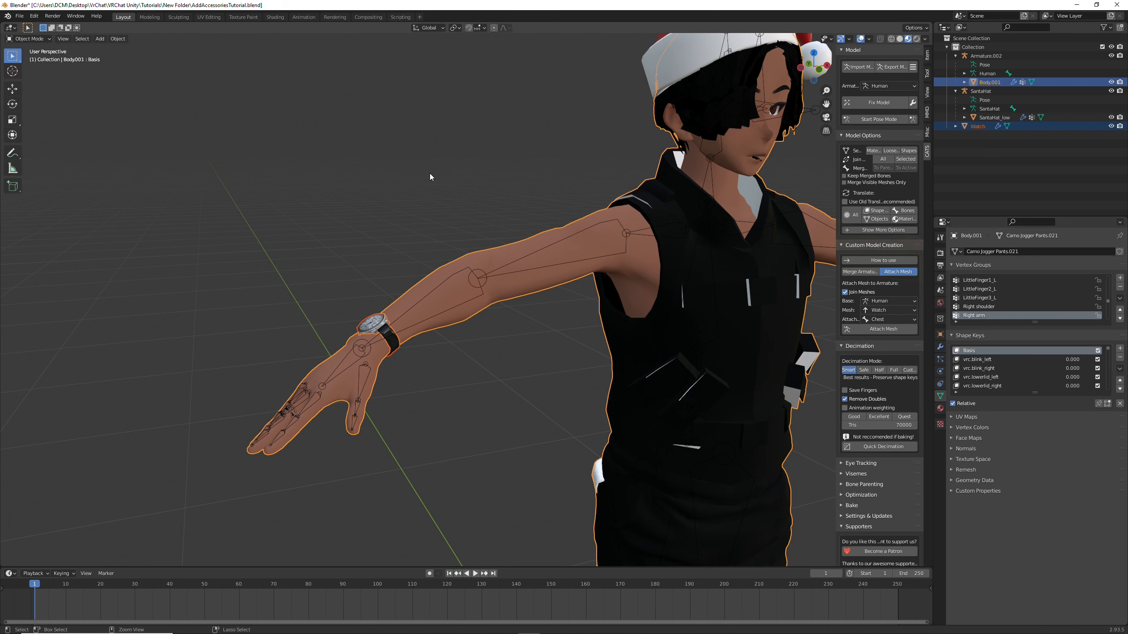
{"action": "key", "text": "ctrl+j"}
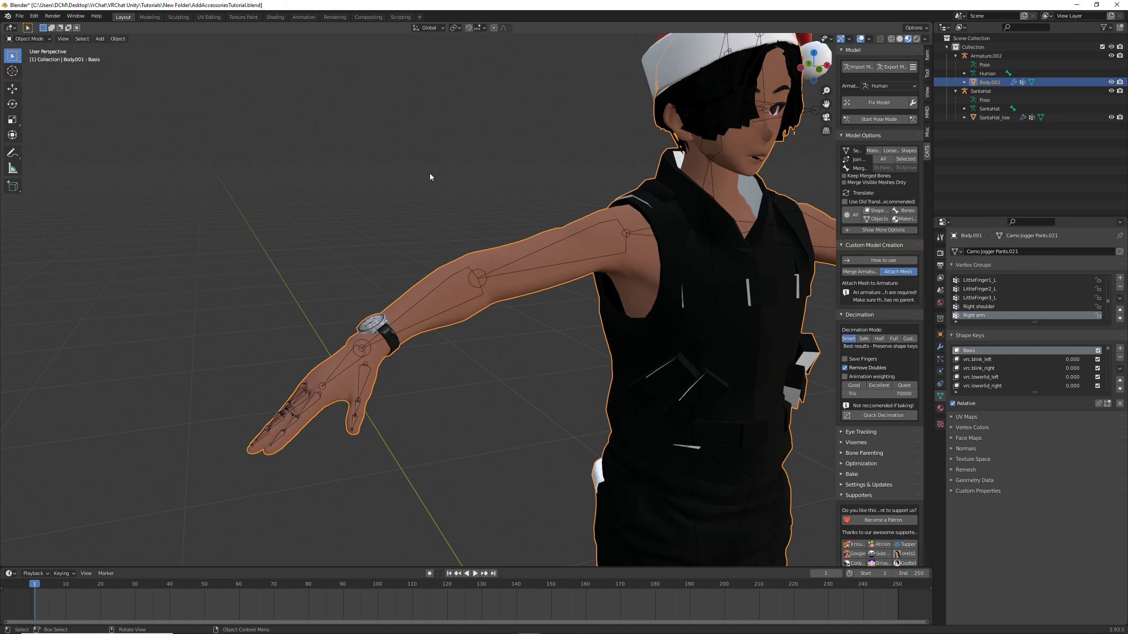
{"action": "left_click", "coordinate": [430, 176]}
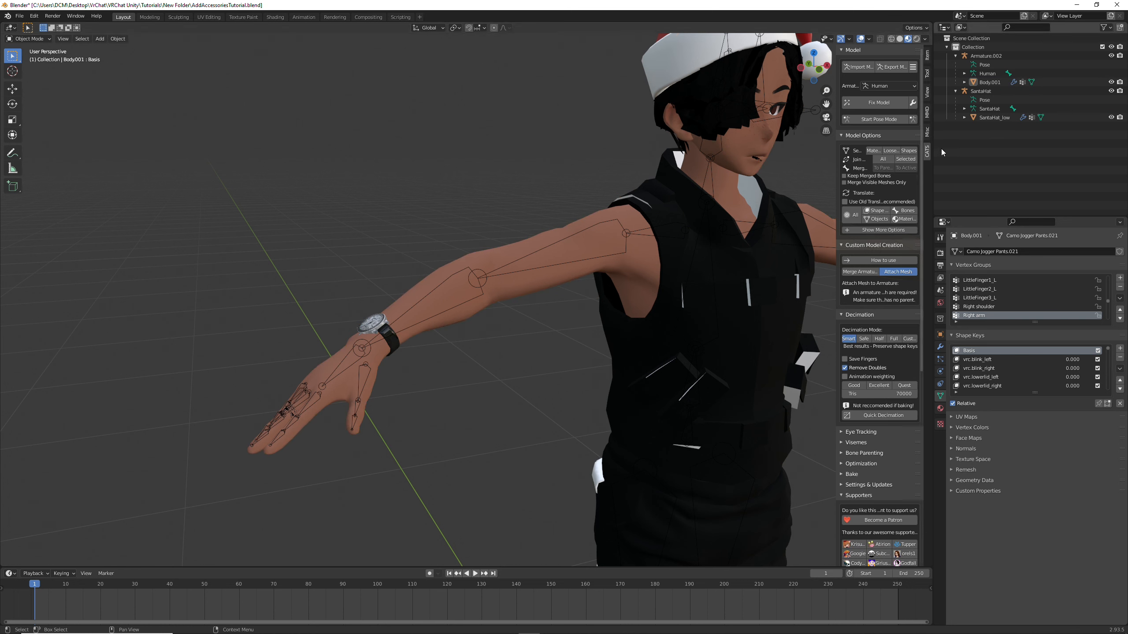
- In Edit Mode on the Body.001 mesh, select all faces that use the watch material
{"action": "left_click", "coordinate": [989, 82]}
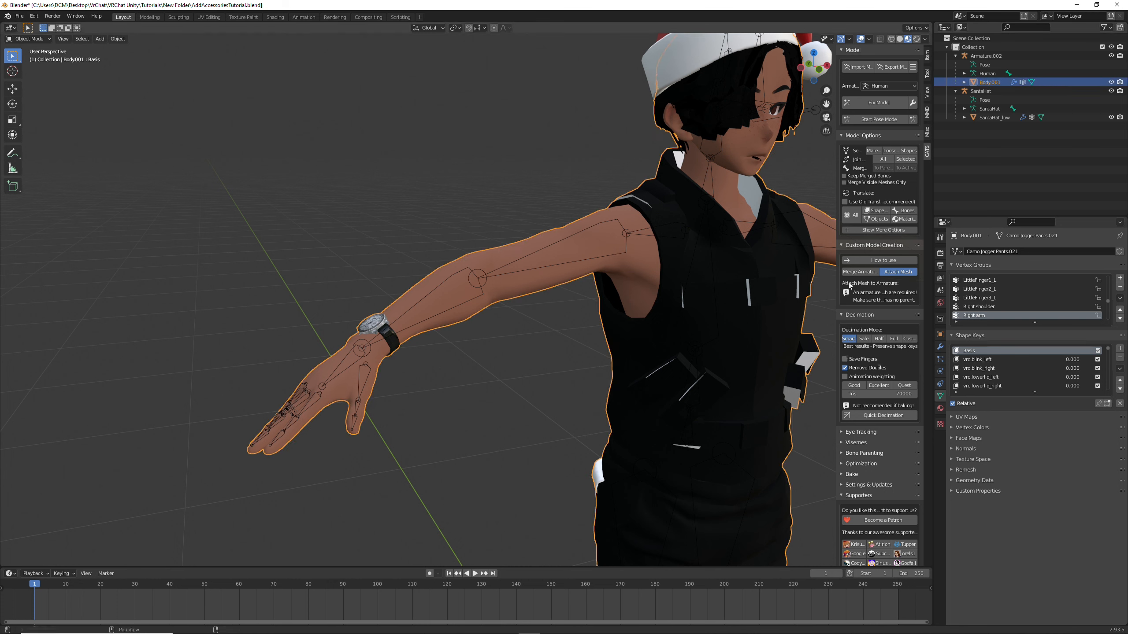
{"action": "left_click", "coordinate": [941, 409]}
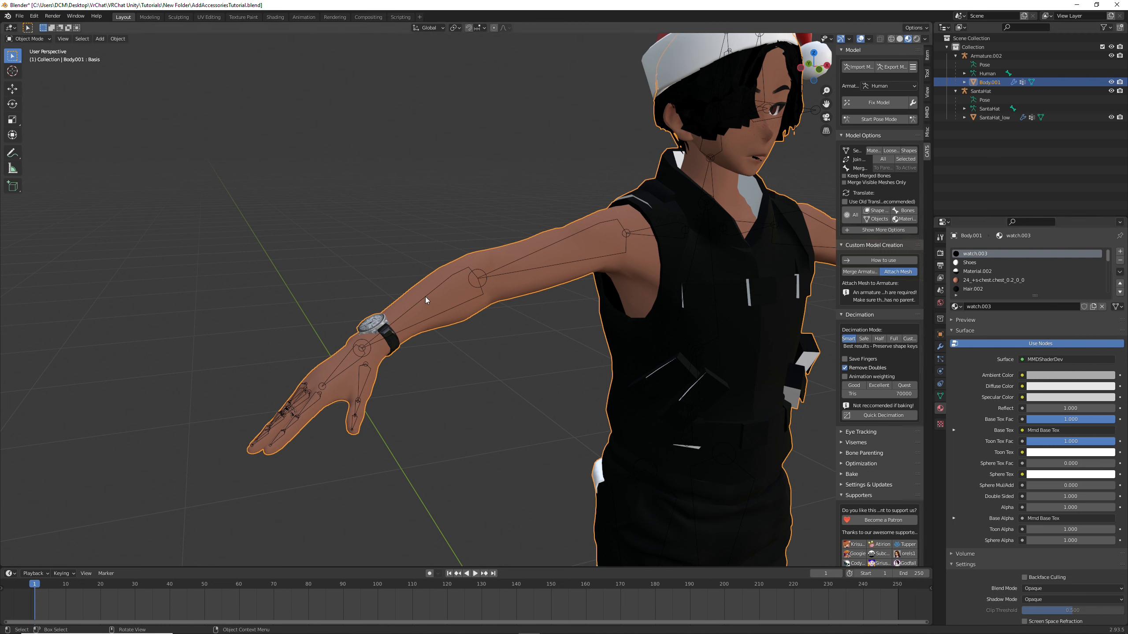
{"action": "key", "text": "Tab"}
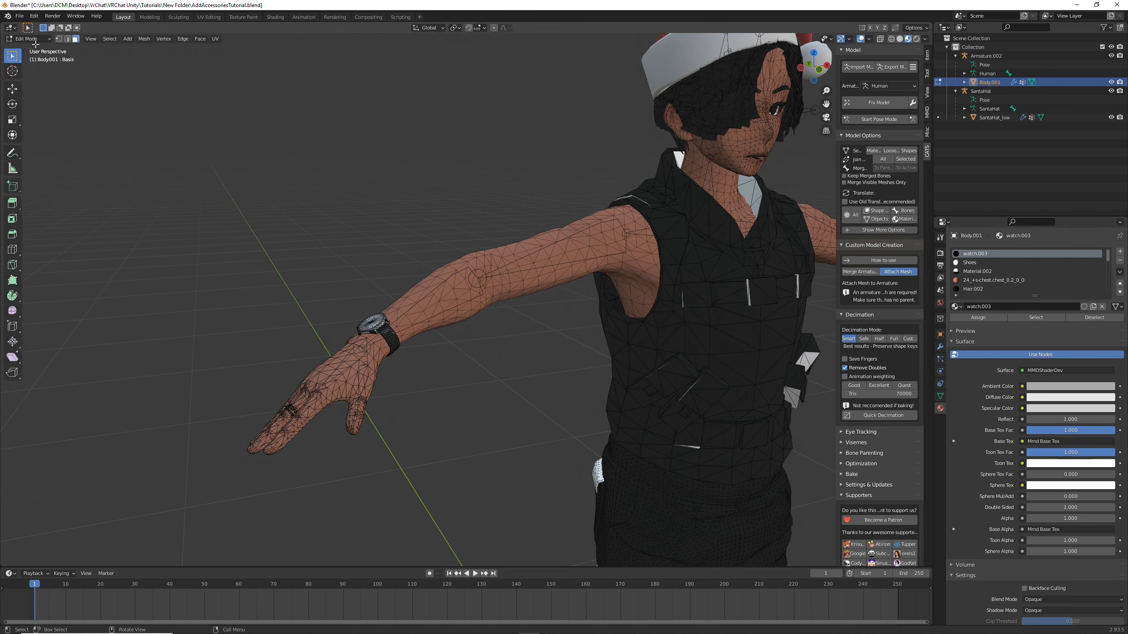
{"action": "scroll", "coordinate": [507, 428], "scroll_direction": "up", "scroll_amount": 4}
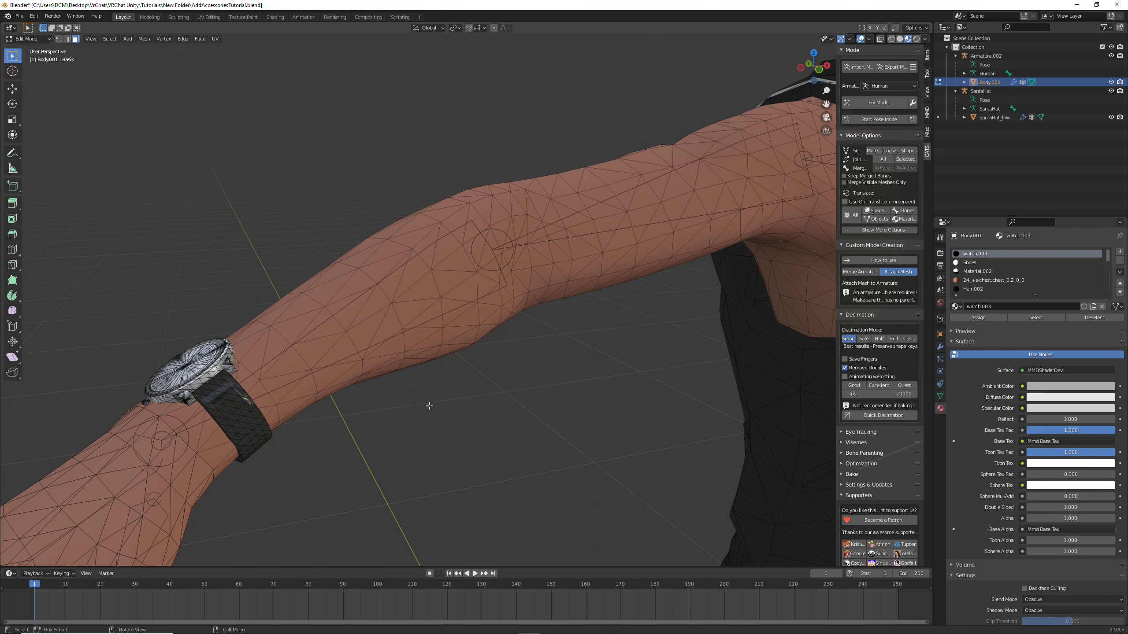
{"action": "scroll", "coordinate": [413, 378], "scroll_direction": "up", "scroll_amount": 2}
{"action": "left_click", "coordinate": [352, 318]}
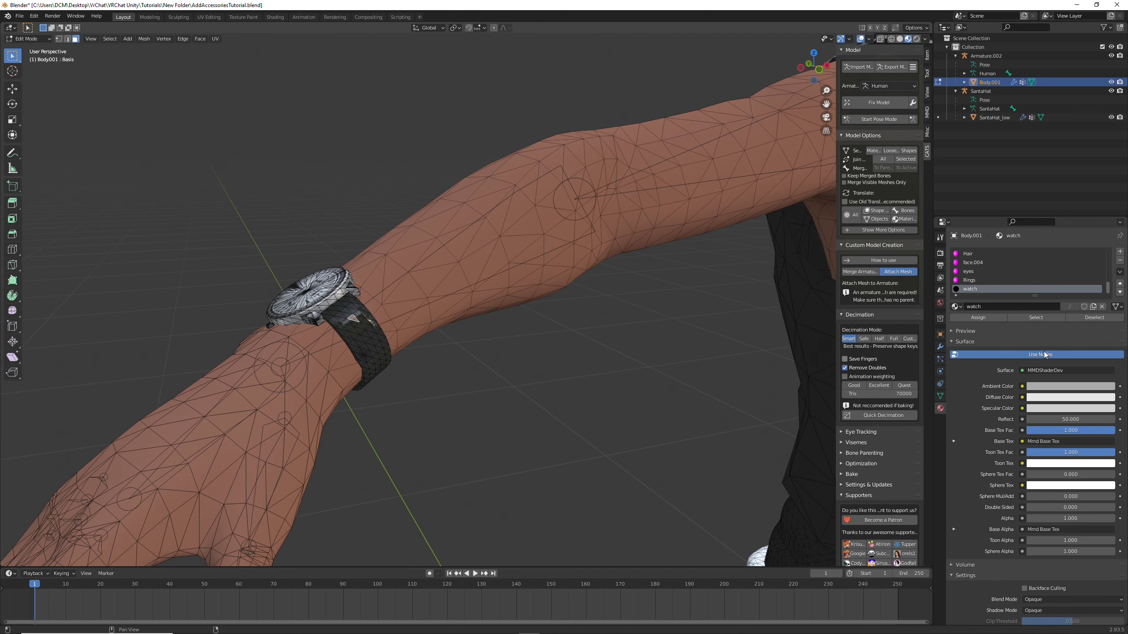
{"action": "left_click", "coordinate": [1031, 318]}
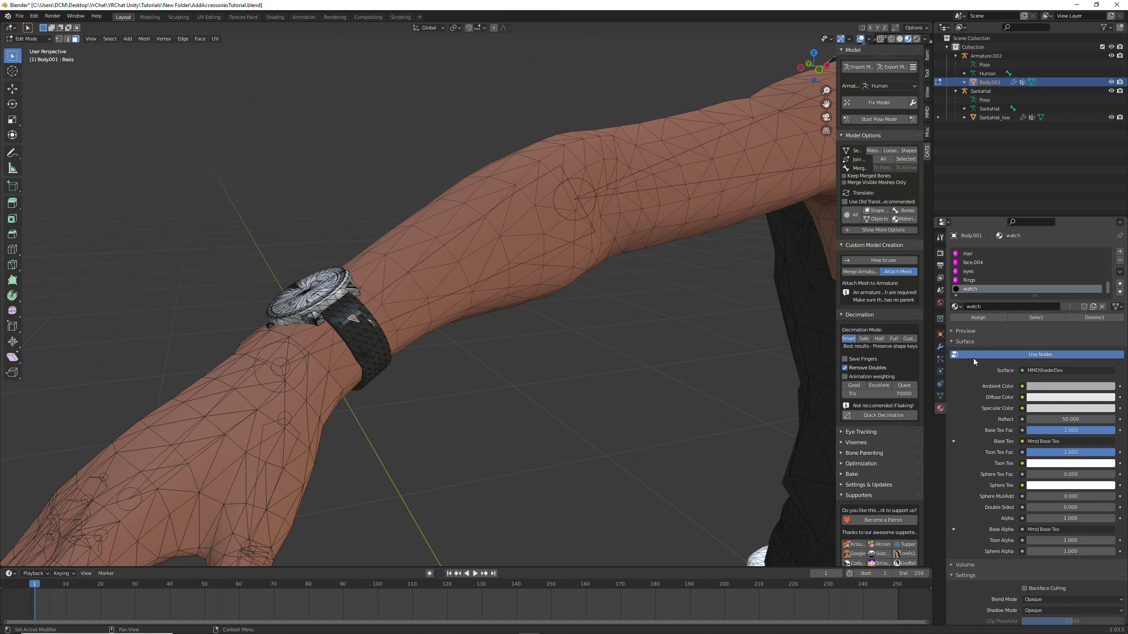
{"action": "left_click", "coordinate": [1029, 317]}
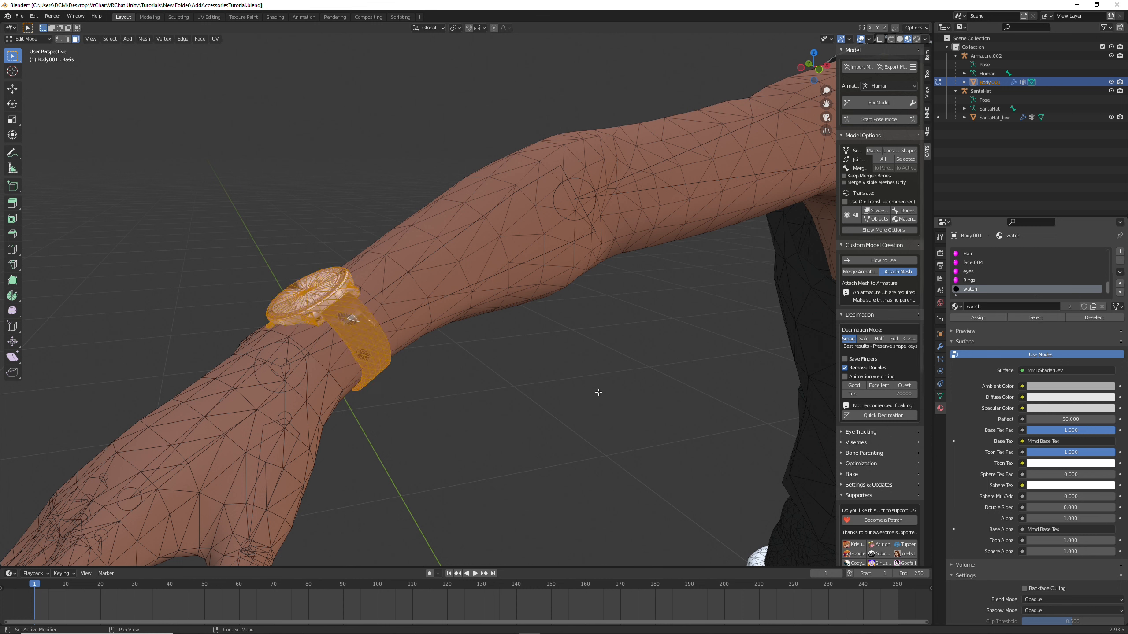
- Separate the selected watch faces into their own object, return to Object Mode, and rename the new object Watch
{"action": "key", "text": "p"}
{"action": "left_click", "coordinate": [555, 386]}
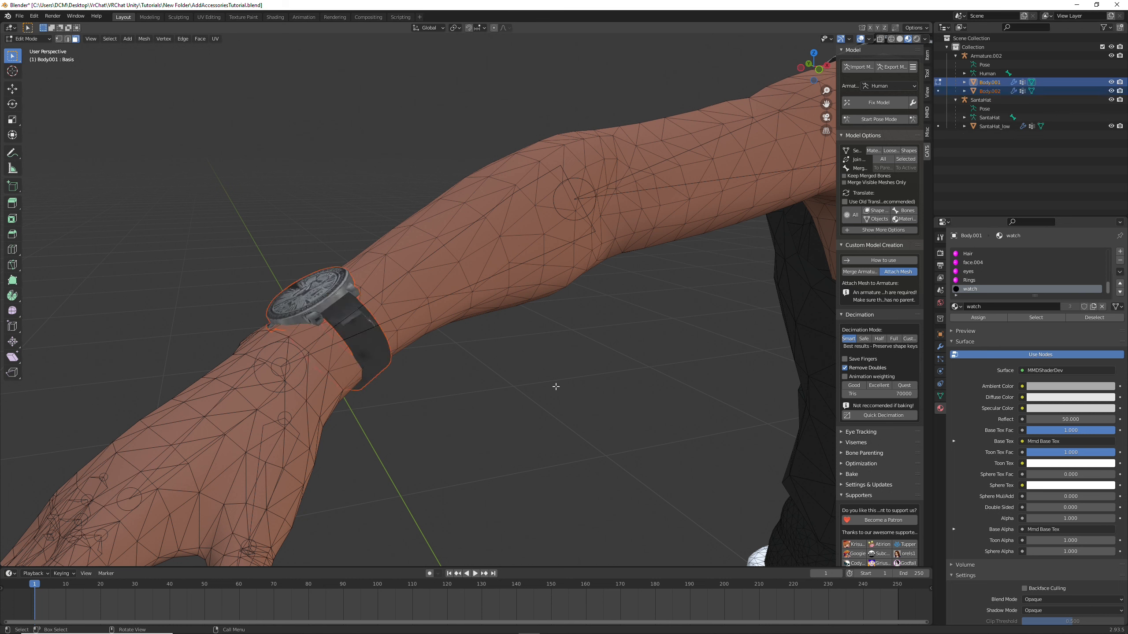
{"action": "key", "text": "Tab"}
{"action": "left_click", "coordinate": [991, 91]}
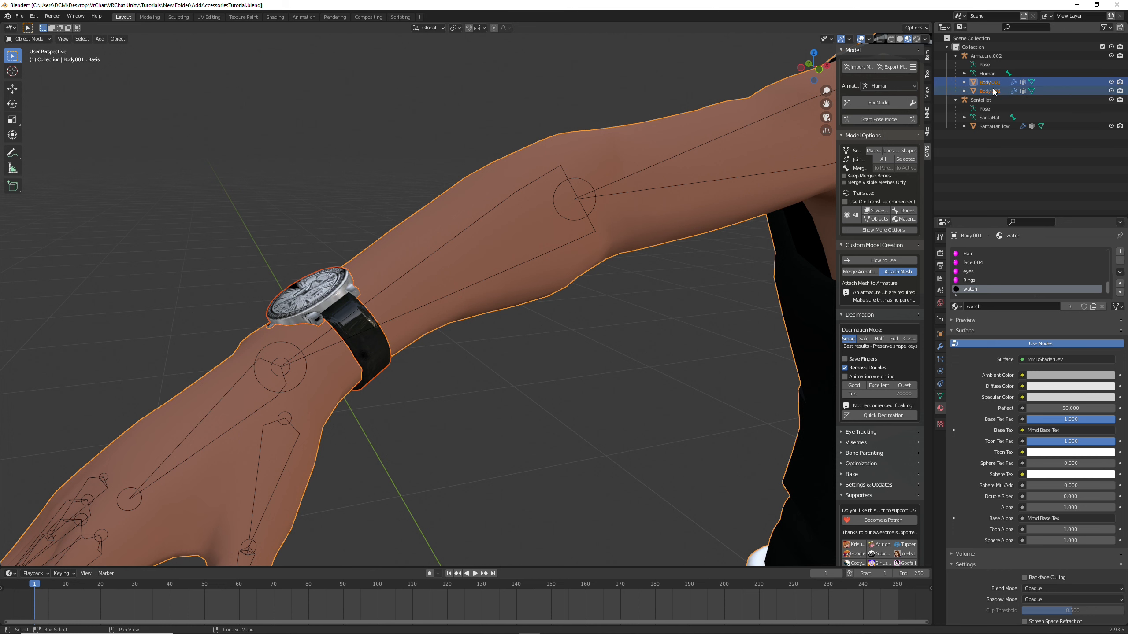
{"action": "type", "text": "Wa"}
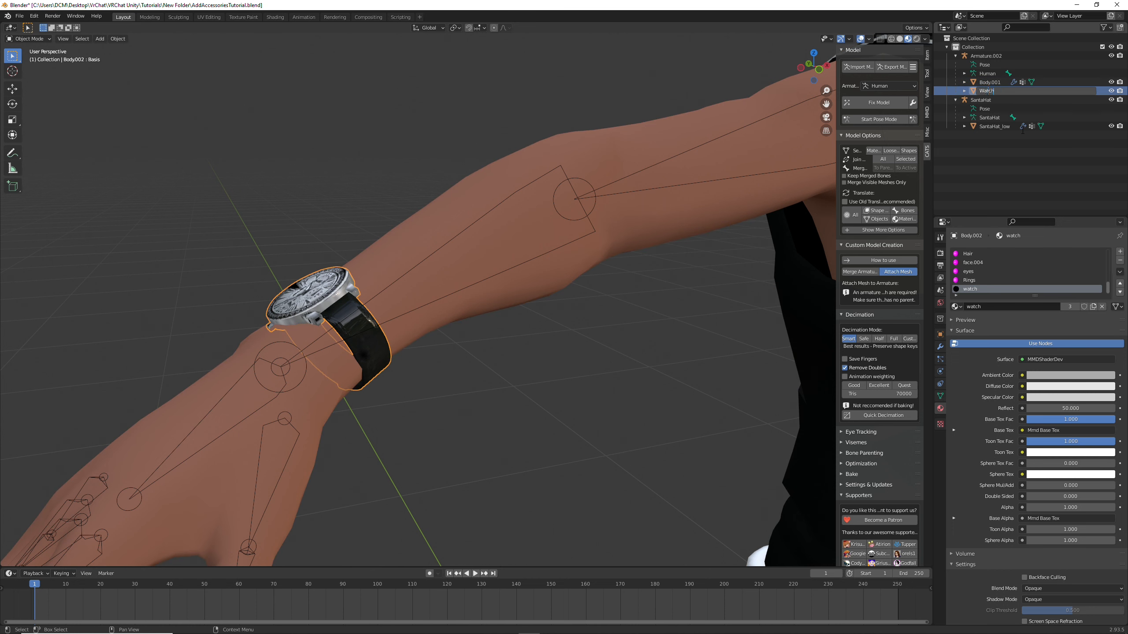
{"action": "type", "text": "tch"}
{"action": "key", "text": "Return"}
{"action": "left_click", "coordinate": [714, 330]}
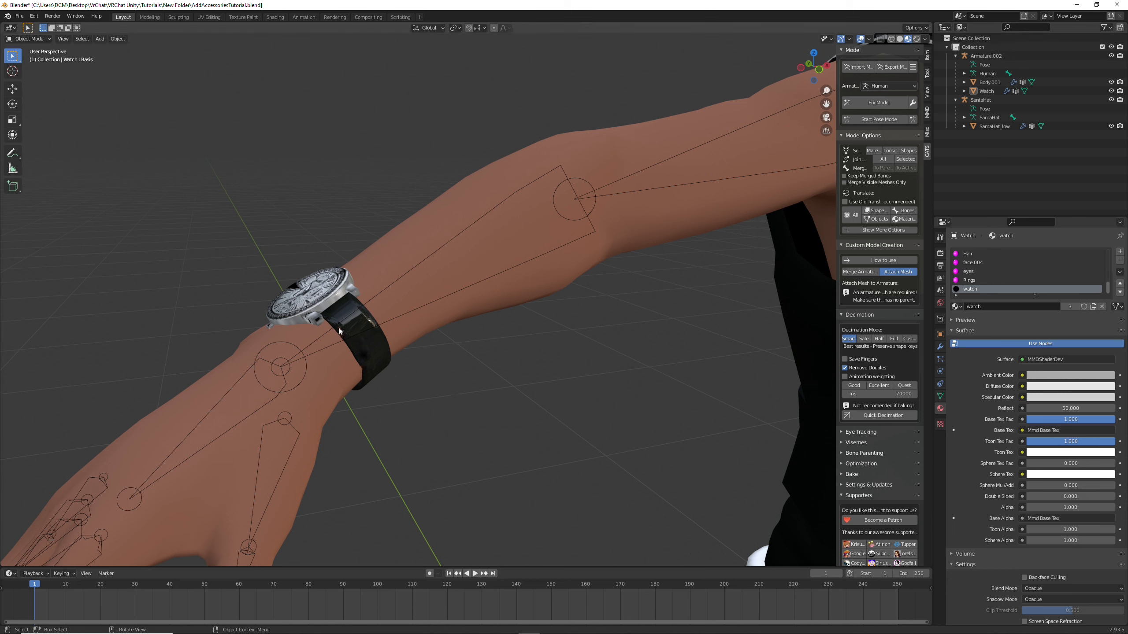
- Try rotating the Right elbow bone in pose mode, undo the rotation, and return to Object Mode
{"action": "left_click", "coordinate": [383, 374]}
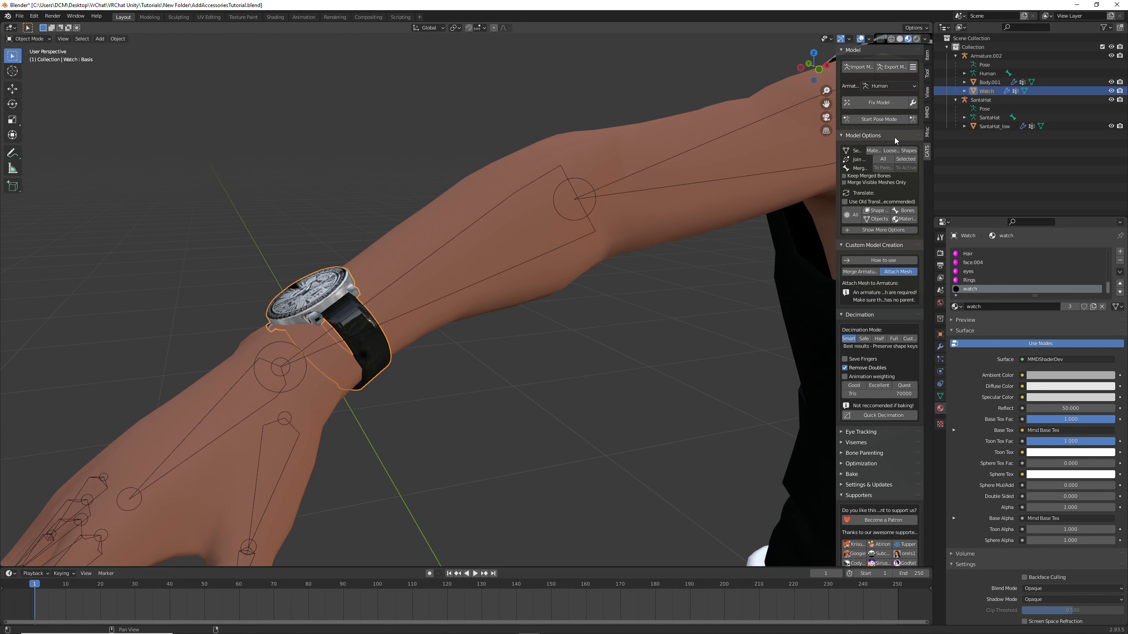
{"action": "left_click", "coordinate": [881, 120]}
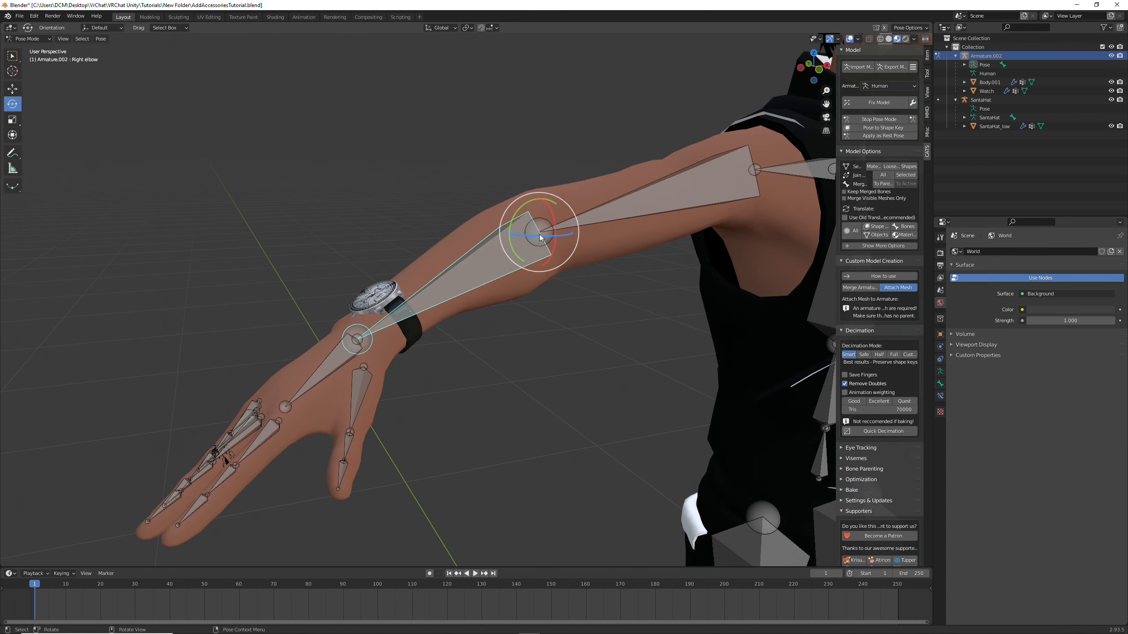
{"action": "left_click_drag", "start_coordinate": [560, 233], "coordinate": [585, 239]}
{"action": "key", "text": "ctrl+z"}
{"action": "key", "text": "Tab"}
{"action": "key", "text": "Tab"}
{"action": "left_click", "coordinate": [498, 365]}
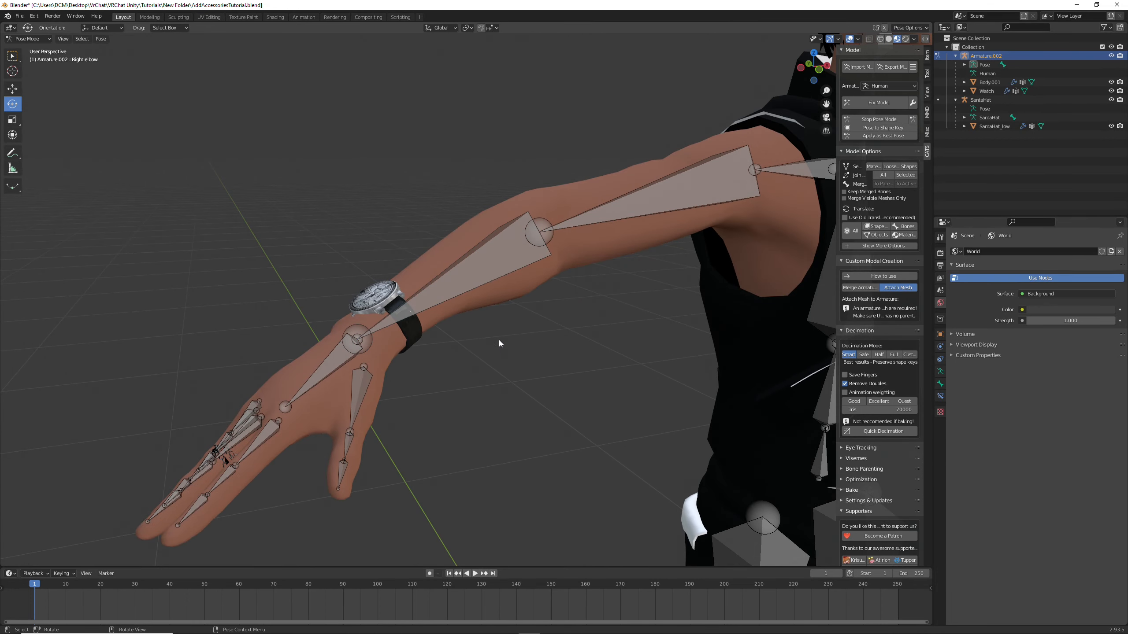
{"action": "left_click", "coordinate": [41, 50]}
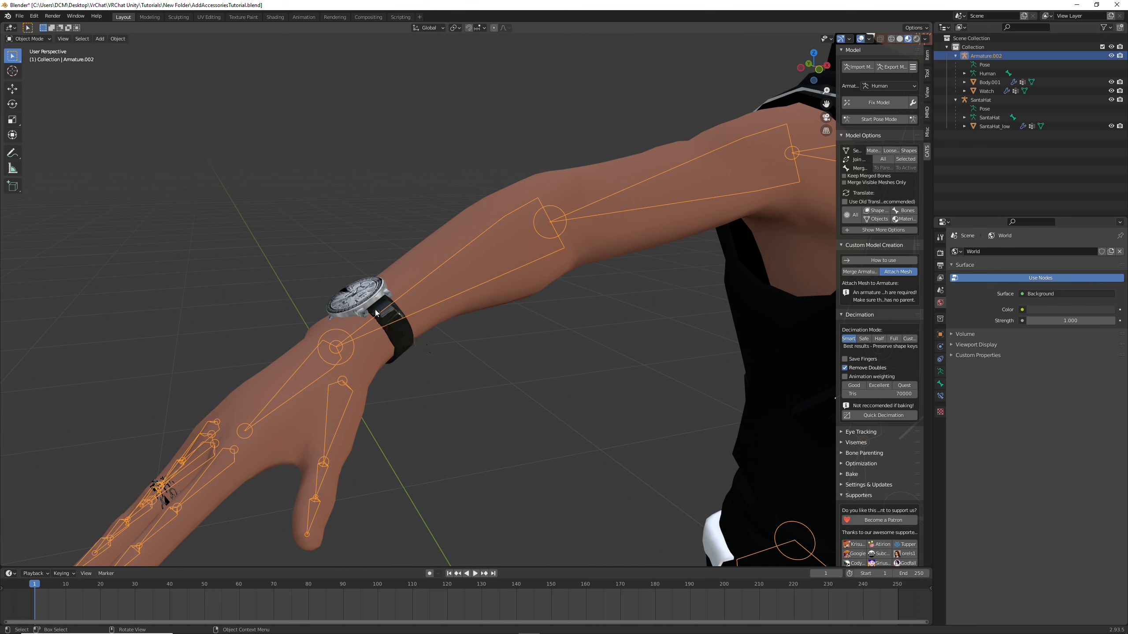
- Rotate the Right elbow bone around the global Z axis in pose mode to test the watch's binding, and return to Object Mode
{"action": "left_click", "coordinate": [552, 220]}
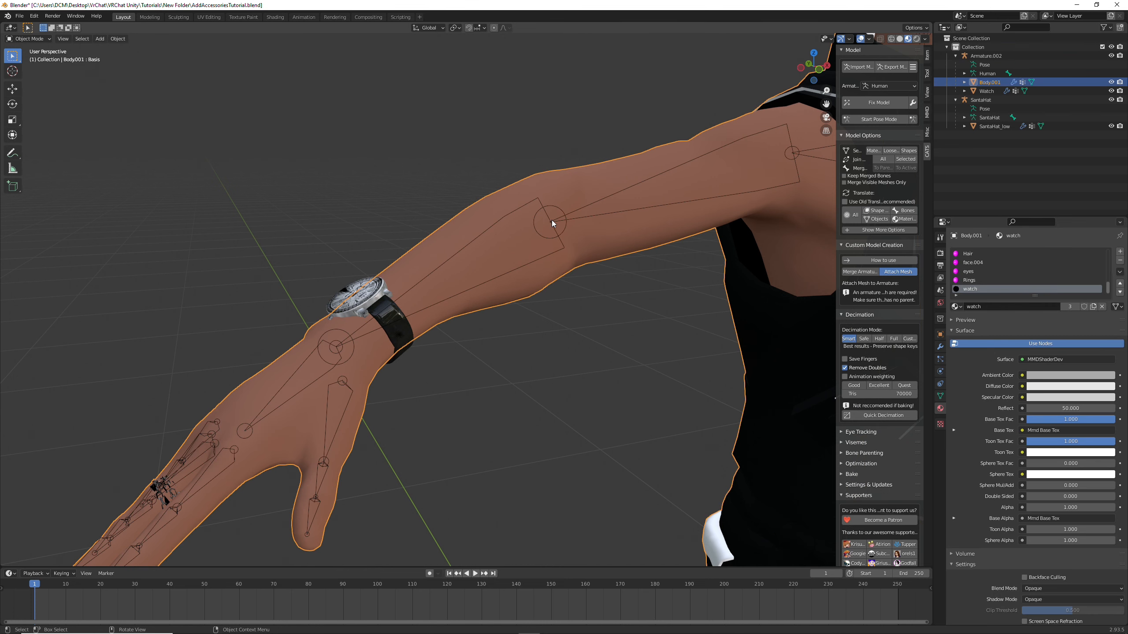
{"action": "left_click", "coordinate": [552, 220]}
{"action": "key", "text": "Tab"}
{"action": "left_click", "coordinate": [529, 241]}
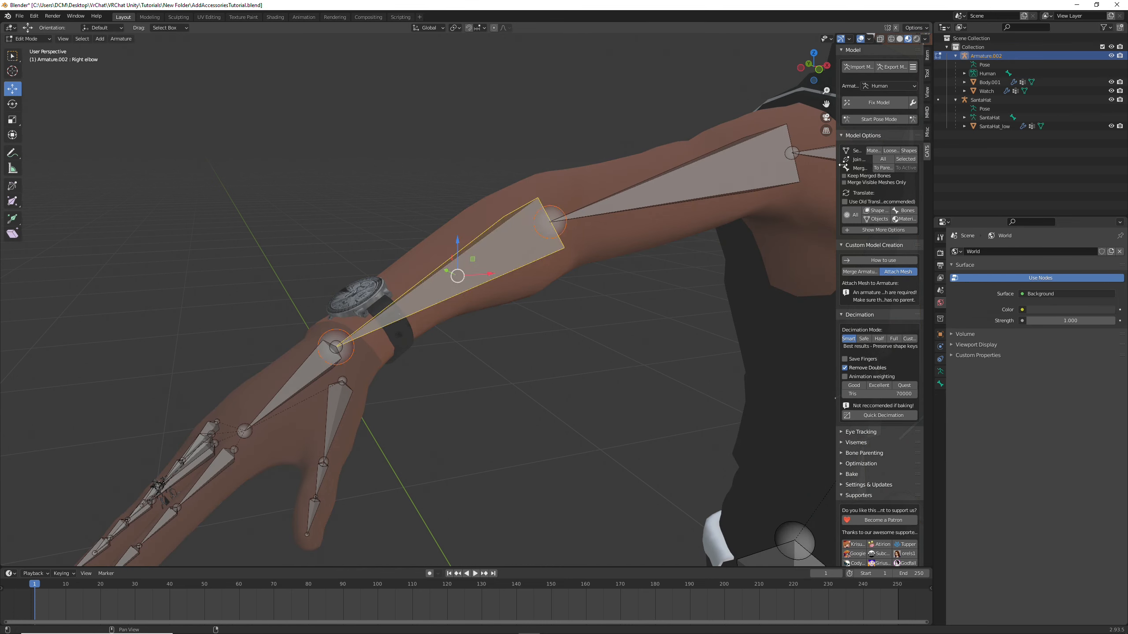
{"action": "left_click", "coordinate": [879, 119]}
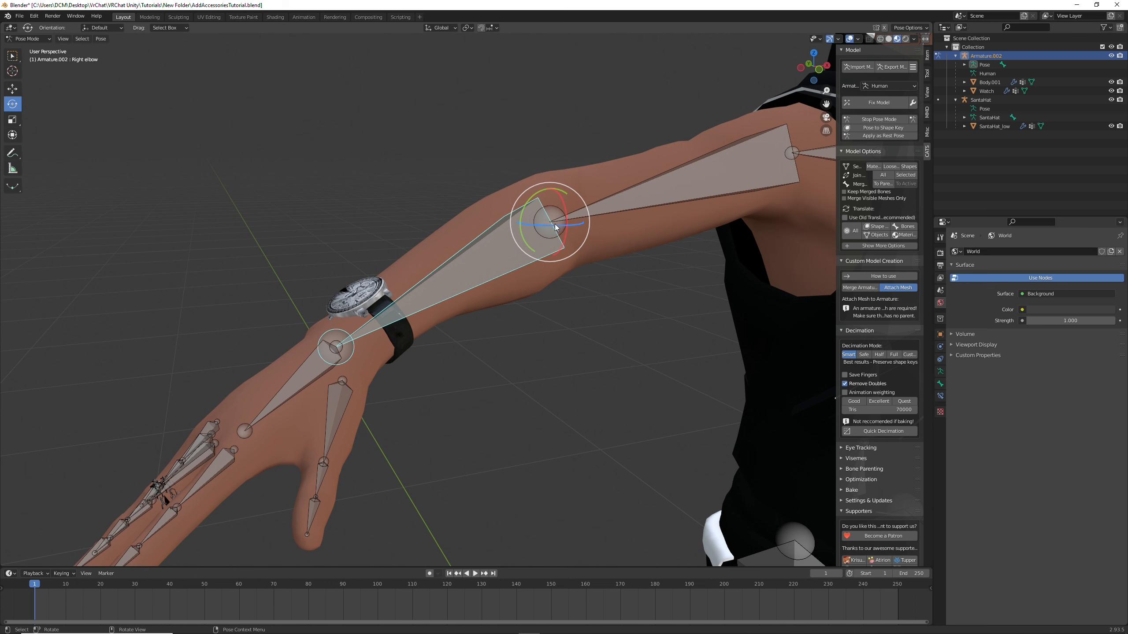
{"action": "mouse_move", "coordinate": [556, 228]}
{"action": "left_mouse_down"}
{"action": "mouse_move", "coordinate": [533, 228]}
{"action": "mouse_move", "coordinate": [552, 227]}
{"action": "left_mouse_up"}
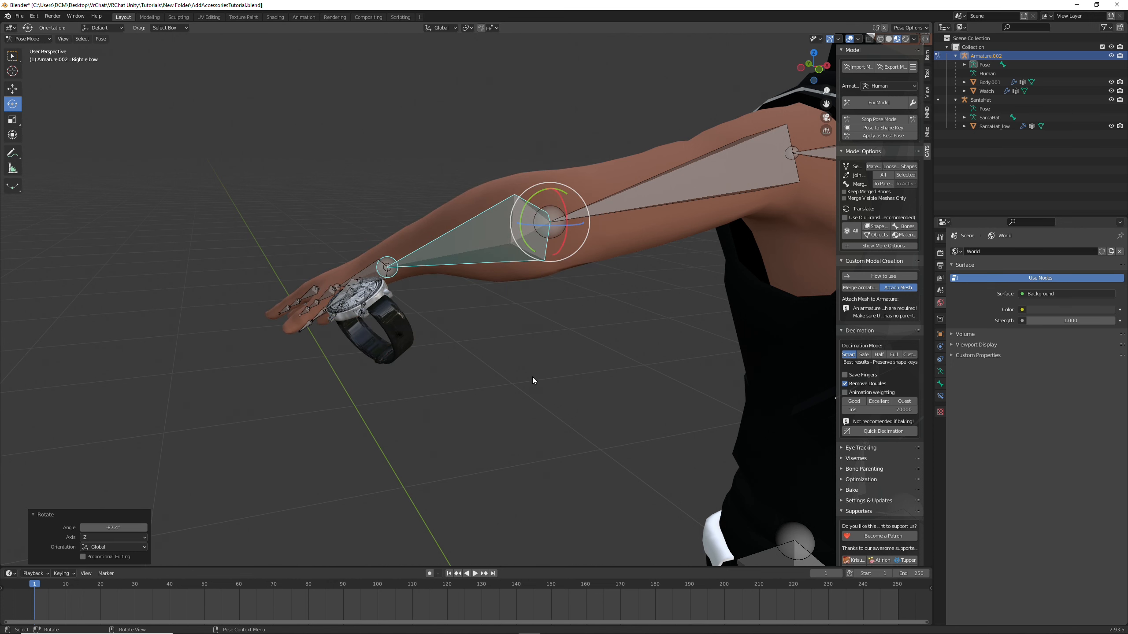
{"action": "middle_click_drag", "start_coordinate": [532, 377], "coordinate": [548, 389]}
{"action": "key", "text": "Tab"}
{"action": "key", "text": "Tab"}
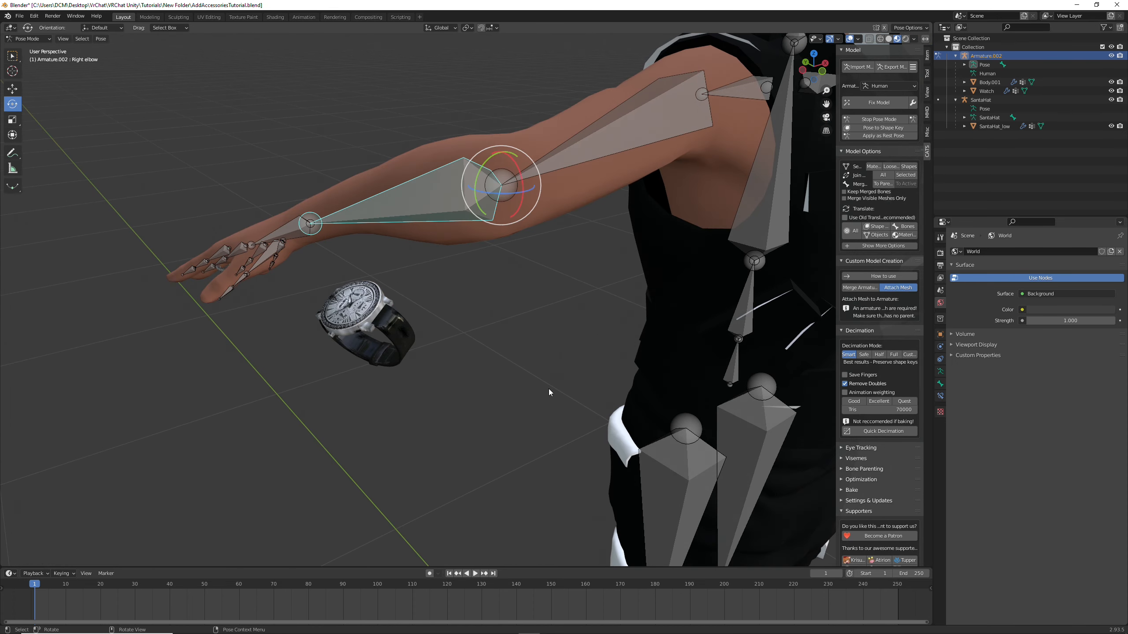
{"action": "key", "text": "alt+a"}
{"action": "left_click", "coordinate": [49, 39]}
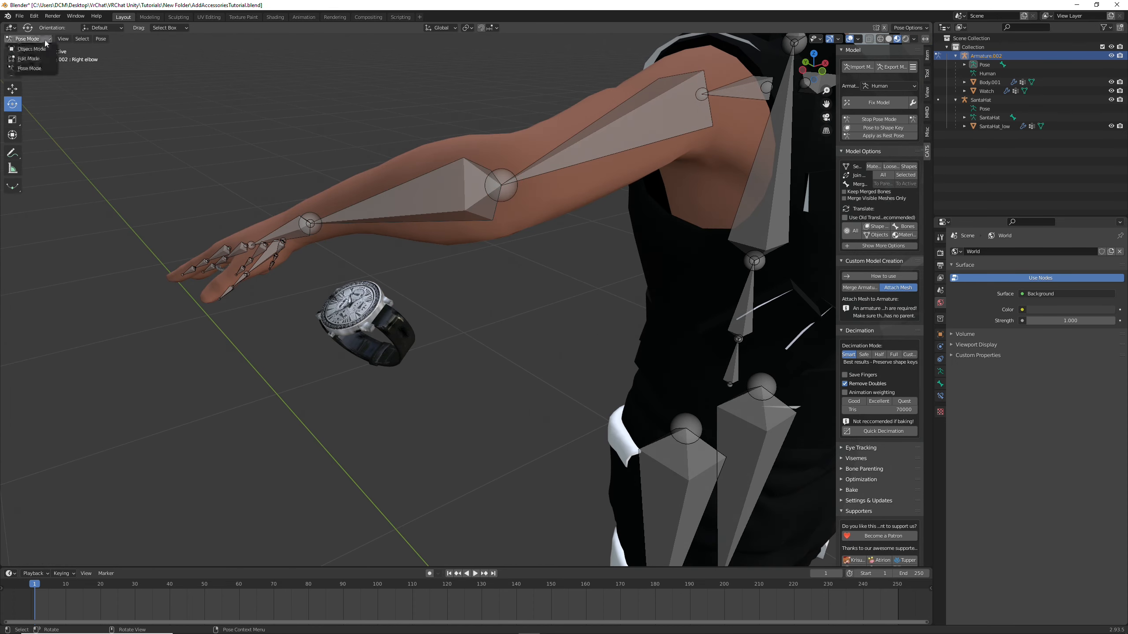
{"action": "left_click", "coordinate": [39, 50]}
- Put the Watch mesh into Weight Paint mode and make Right elbow its active vertex group
{"action": "left_click", "coordinate": [381, 325]}
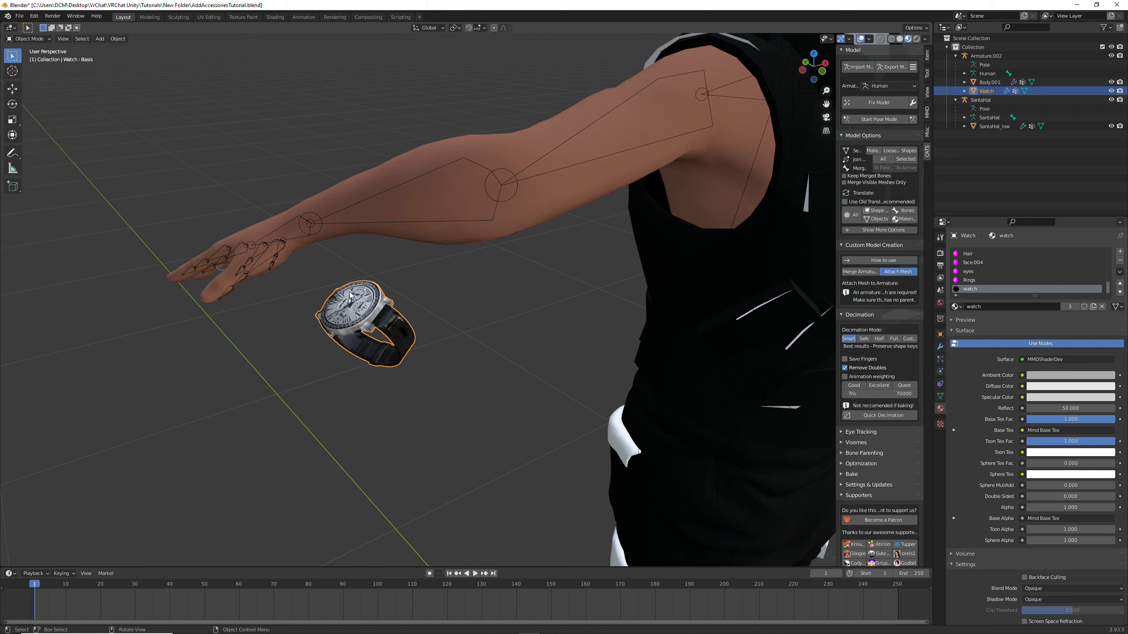
{"action": "left_click", "coordinate": [43, 43]}
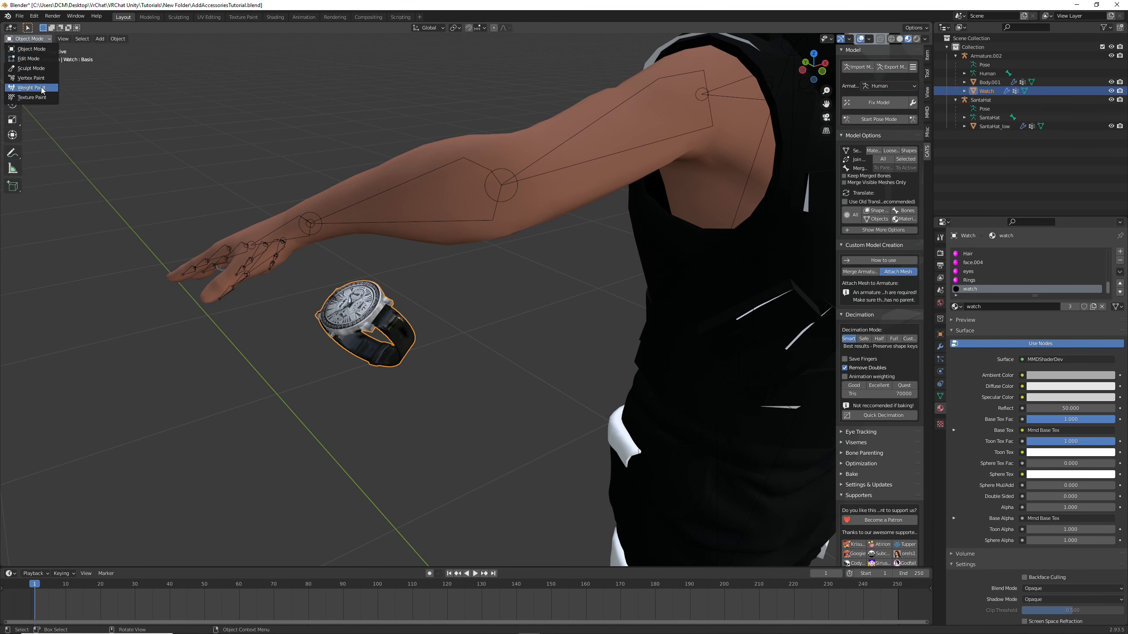
{"action": "left_click", "coordinate": [42, 88]}
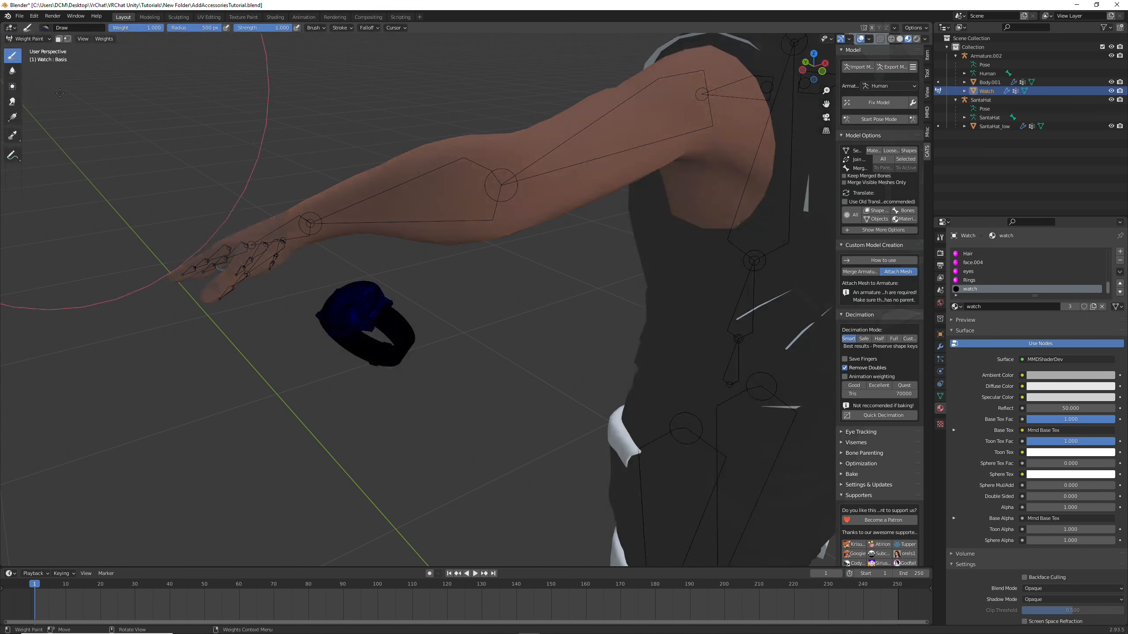
{"action": "left_click", "coordinate": [940, 396]}
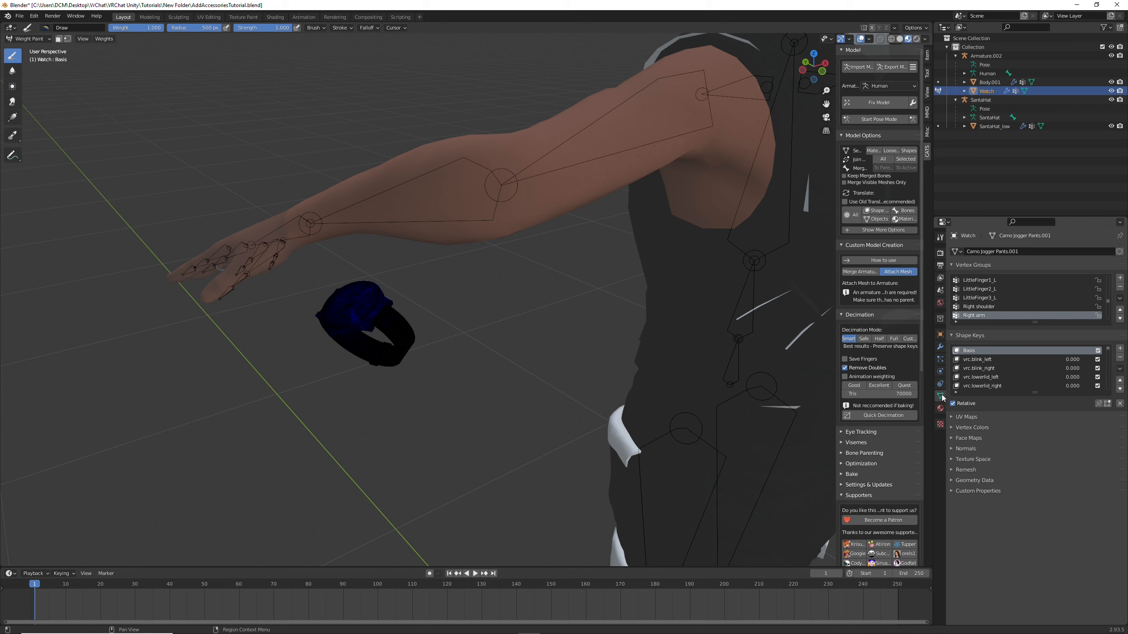
{"action": "scroll", "coordinate": [1000, 303], "scroll_direction": "down", "scroll_amount": 3}
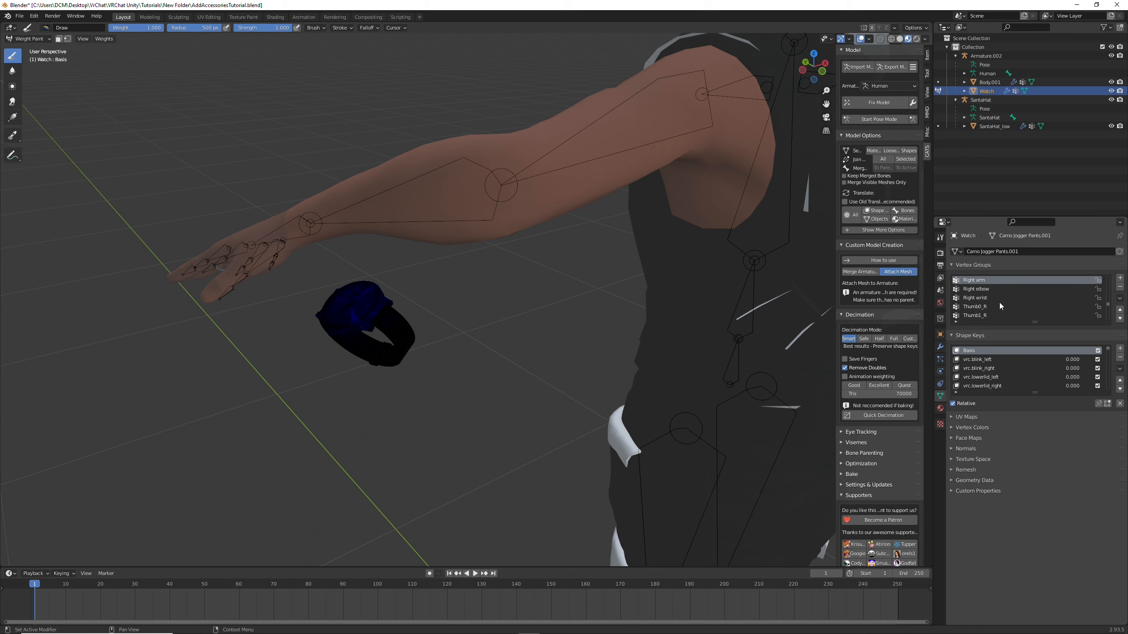
{"action": "left_click", "coordinate": [983, 298]}
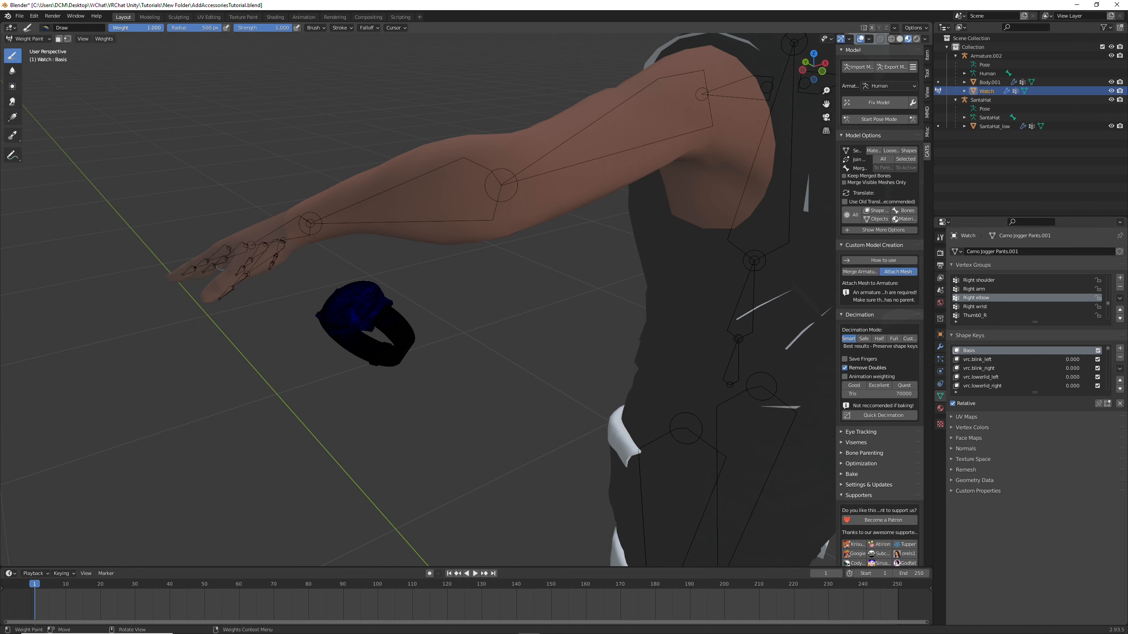
- Paint the Watch with weight 1.000 from several sides for the Right elbow group, and return to Object Mode
{"action": "scroll", "coordinate": [568, 288], "scroll_direction": "up", "scroll_amount": 4}
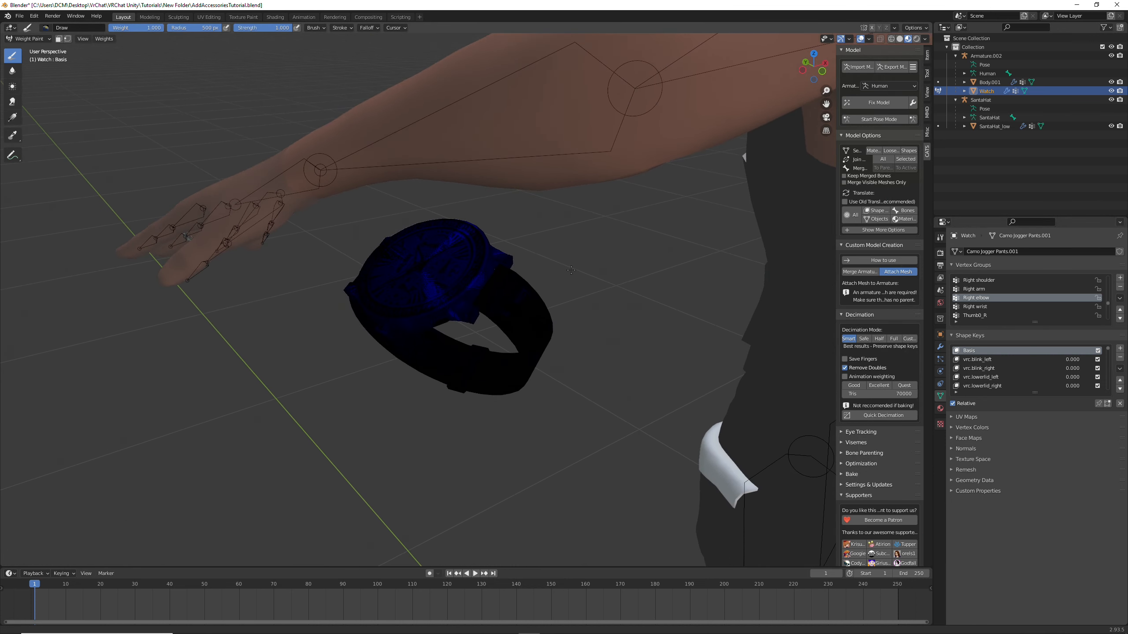
{"action": "scroll", "coordinate": [571, 269], "scroll_direction": "down", "scroll_amount": 2}
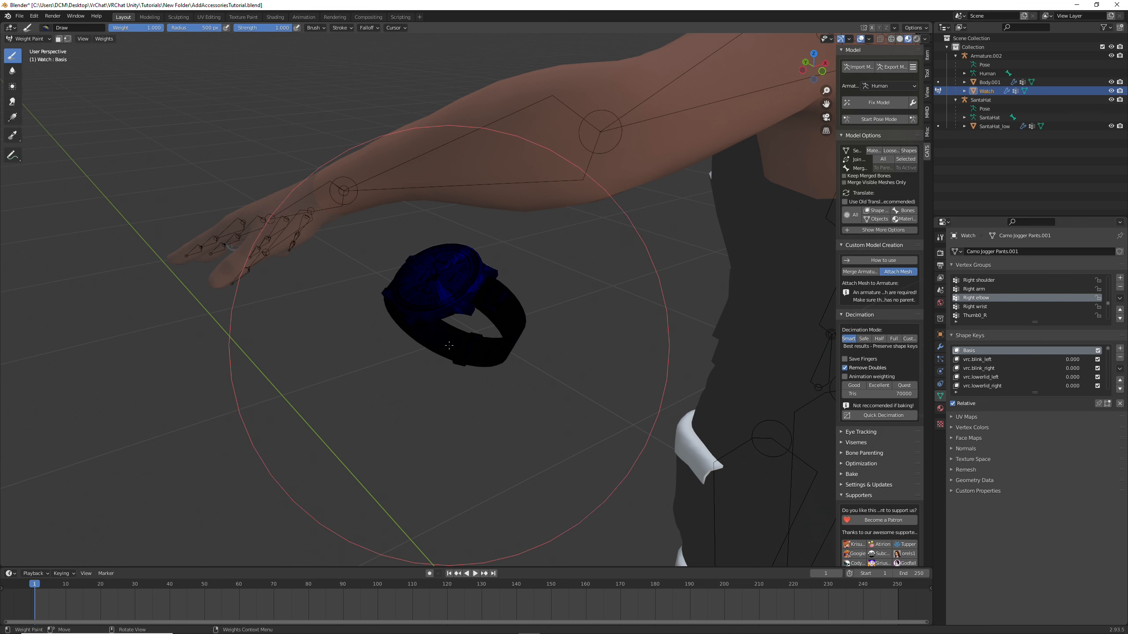
{"action": "mouse_move", "coordinate": [449, 346]}
{"action": "left_mouse_down"}
{"action": "mouse_move", "coordinate": [483, 337]}
{"action": "mouse_move", "coordinate": [471, 271]}
{"action": "left_mouse_up"}
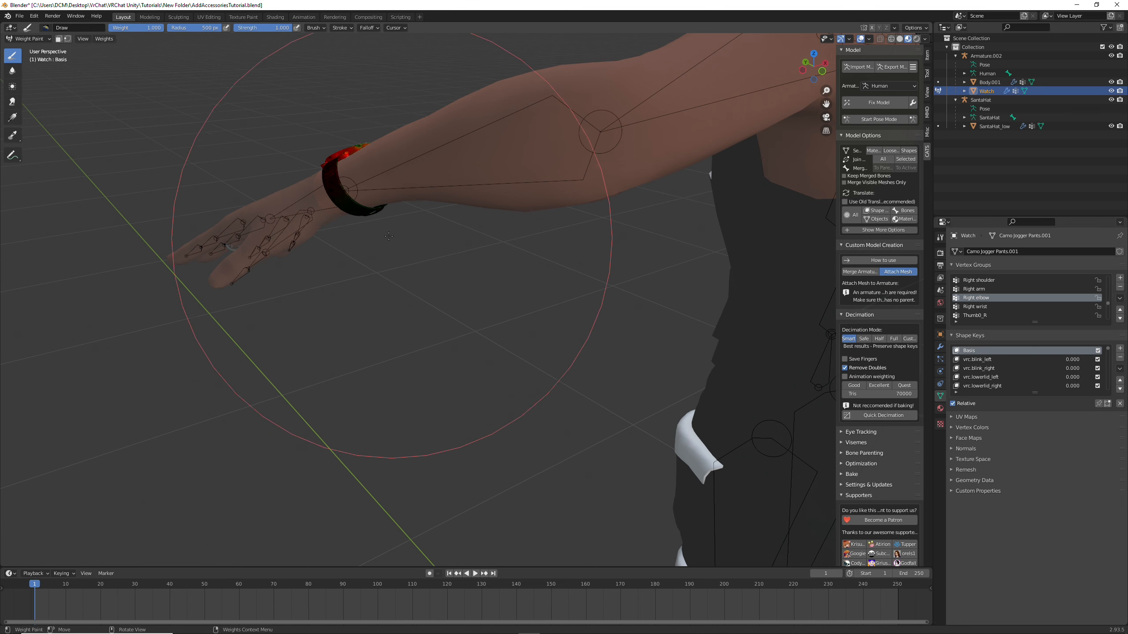
{"action": "mouse_move", "coordinate": [389, 235]}
{"action": "middle_mouse_down"}
{"action": "mouse_move", "coordinate": [409, 227]}
{"action": "mouse_move", "coordinate": [666, 305]}
{"action": "mouse_move", "coordinate": [355, 377]}
{"action": "middle_mouse_up"}
{"action": "left_click_drag", "start_coordinate": [347, 377], "coordinate": [303, 400]}
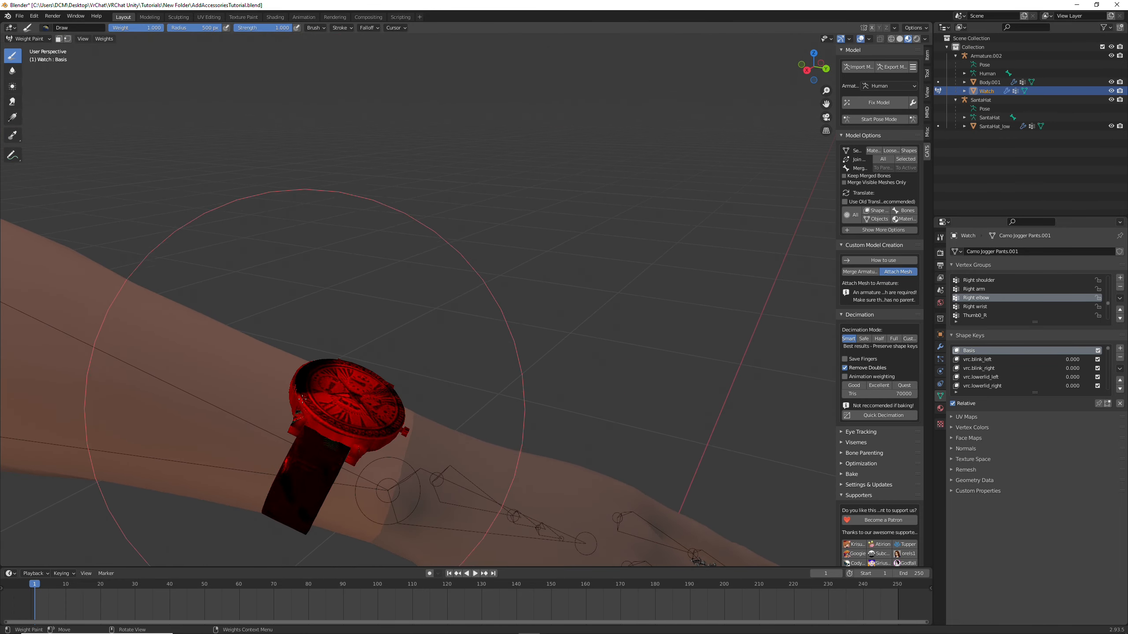
{"action": "middle_click_drag", "start_coordinate": [303, 400], "coordinate": [493, 316]}
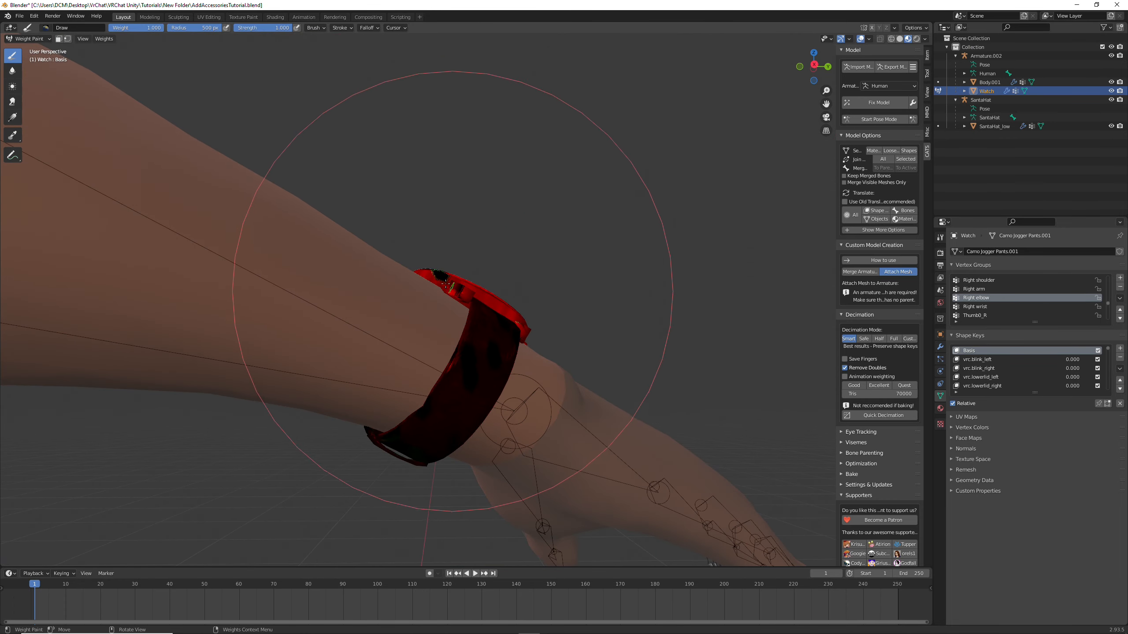
{"action": "mouse_move", "coordinate": [447, 284]}
{"action": "middle_mouse_down"}
{"action": "mouse_move", "coordinate": [486, 389]}
{"action": "mouse_move", "coordinate": [384, 370]}
{"action": "mouse_move", "coordinate": [595, 320]}
{"action": "middle_mouse_up"}
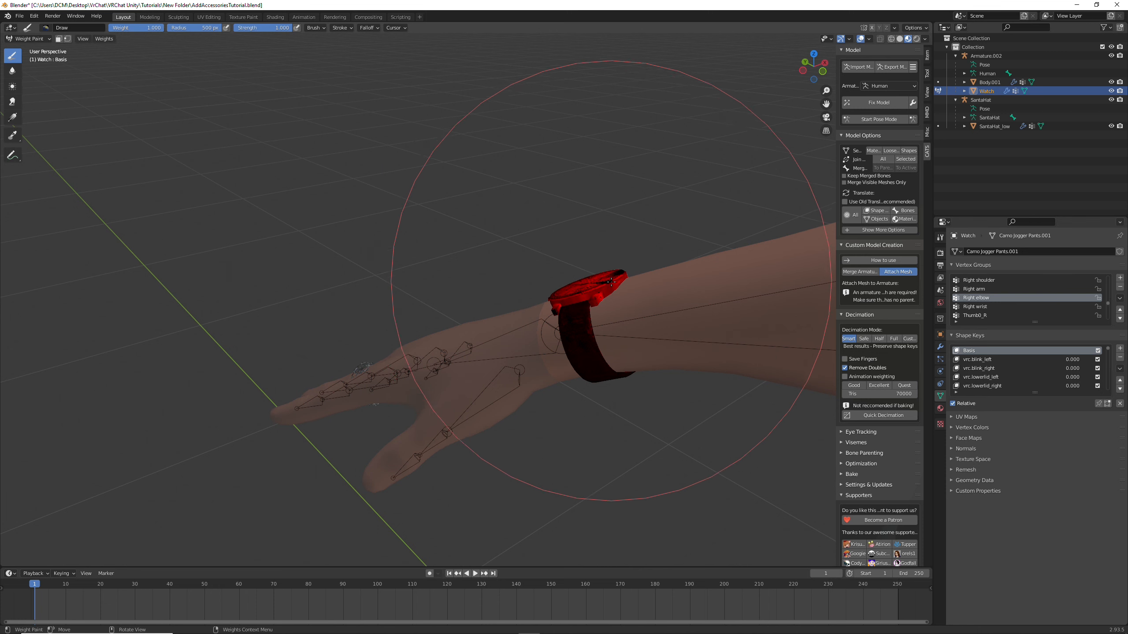
{"action": "mouse_move", "coordinate": [611, 281]}
{"action": "middle_mouse_down"}
{"action": "mouse_move", "coordinate": [591, 403]}
{"action": "mouse_move", "coordinate": [550, 367]}
{"action": "mouse_move", "coordinate": [428, 328]}
{"action": "mouse_move", "coordinate": [515, 415]}
{"action": "mouse_move", "coordinate": [637, 423]}
{"action": "mouse_move", "coordinate": [448, 431]}
{"action": "mouse_move", "coordinate": [502, 429]}
{"action": "mouse_move", "coordinate": [439, 351]}
{"action": "middle_mouse_up"}
{"action": "scroll", "coordinate": [637, 423], "scroll_direction": "down", "scroll_amount": 3}
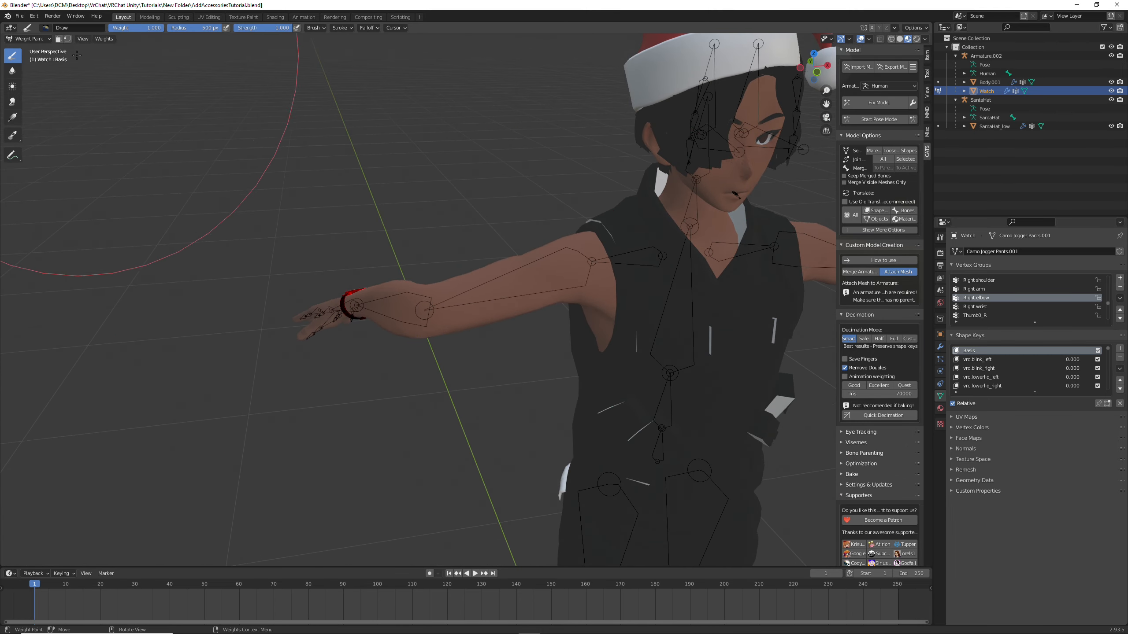
{"action": "left_click", "coordinate": [29, 38]}
{"action": "left_click", "coordinate": [26, 47]}
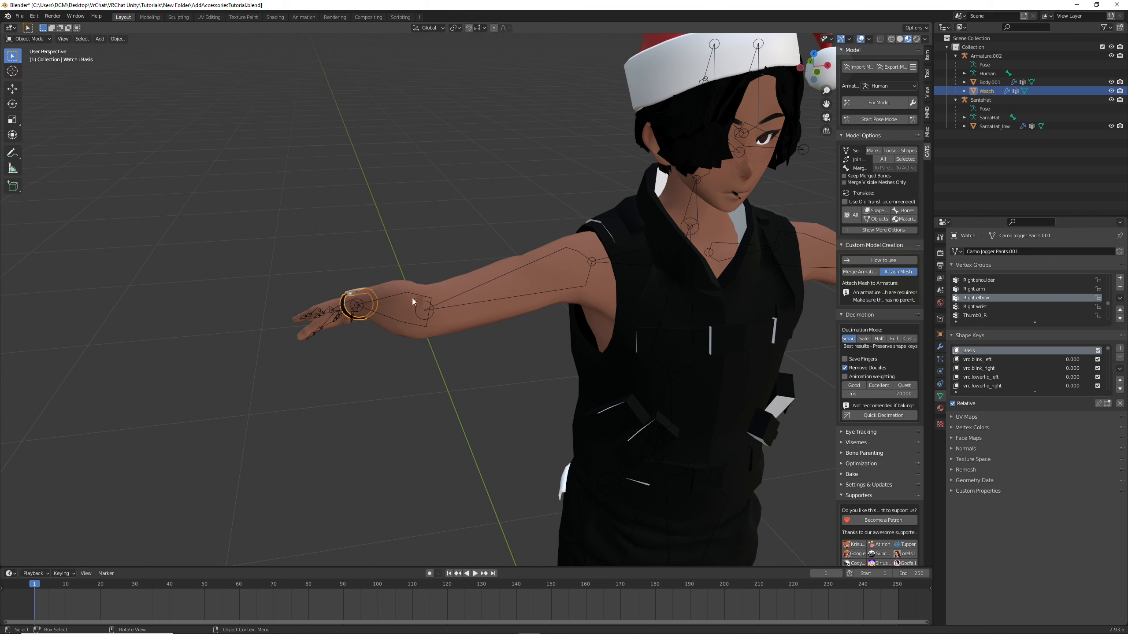
- Try rotating the Right elbow bone of Armature.002 in pose mode to test the watch, undo the rotation, and return to Object Mode
{"action": "left_click", "coordinate": [422, 311]}
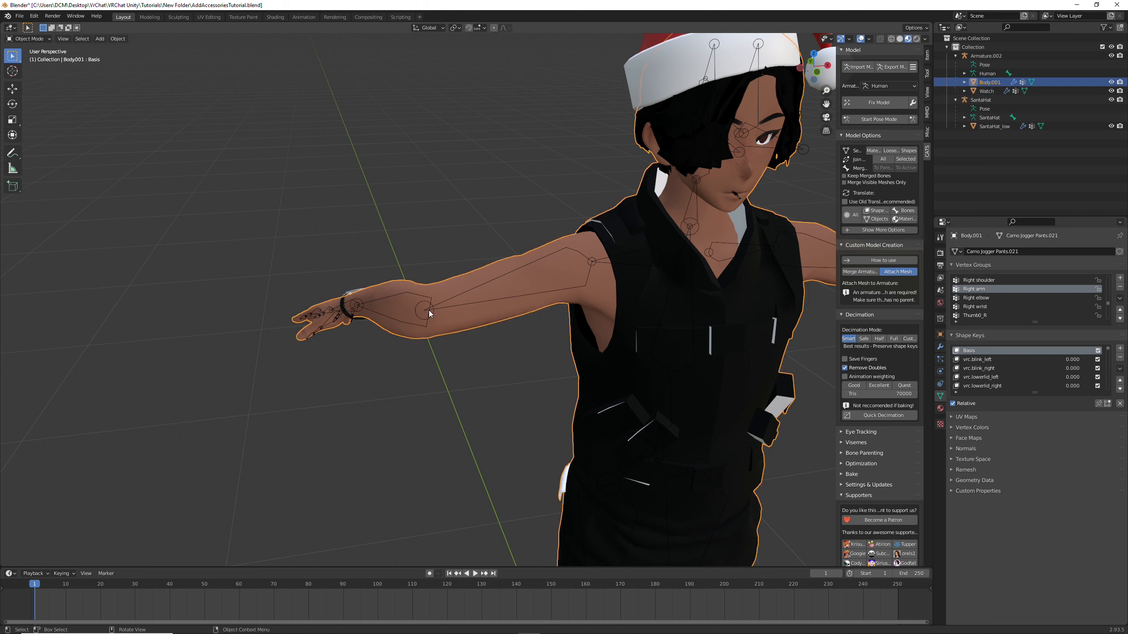
{"action": "left_click", "coordinate": [429, 313]}
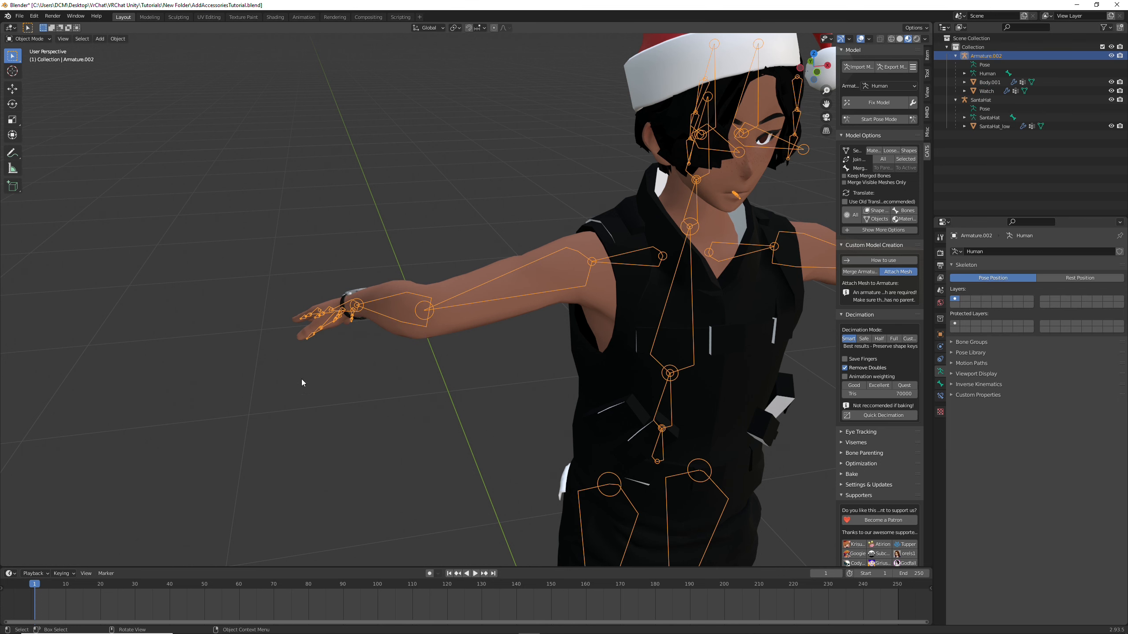
{"action": "left_click", "coordinate": [879, 119]}
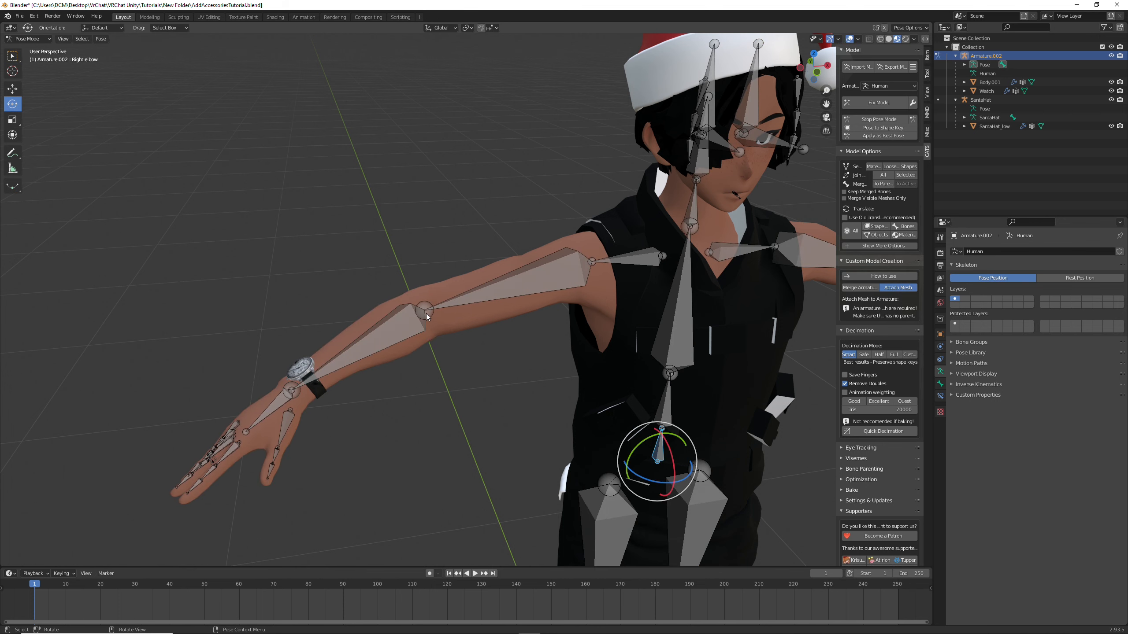
{"action": "left_click", "coordinate": [425, 314]}
{"action": "left_click_drag", "start_coordinate": [405, 288], "coordinate": [500, 411]}
{"action": "key", "text": "ctrl+z"}
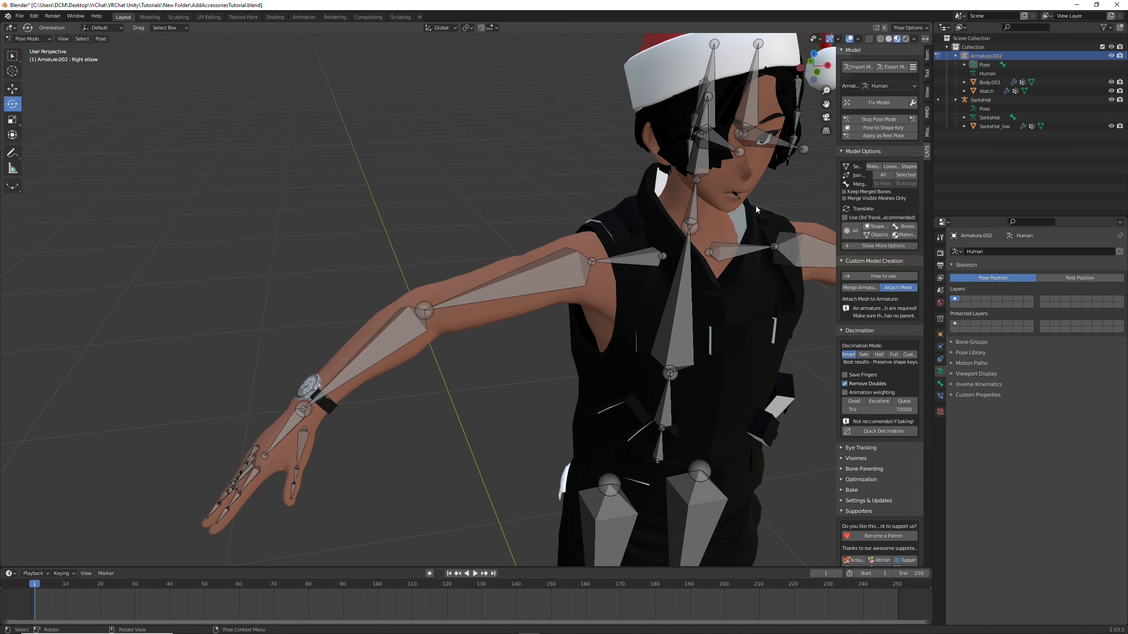
{"action": "left_click", "coordinate": [879, 119]}
{"action": "scroll", "coordinate": [613, 289], "scroll_direction": "up", "scroll_amount": 6}
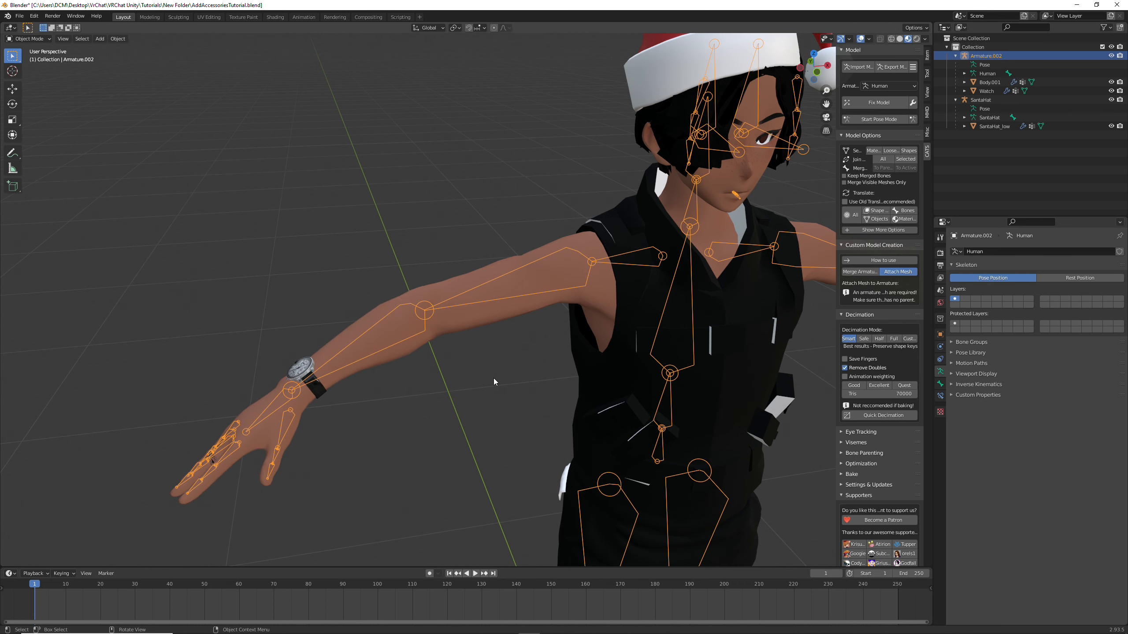
{"action": "left_click", "coordinate": [493, 378]}
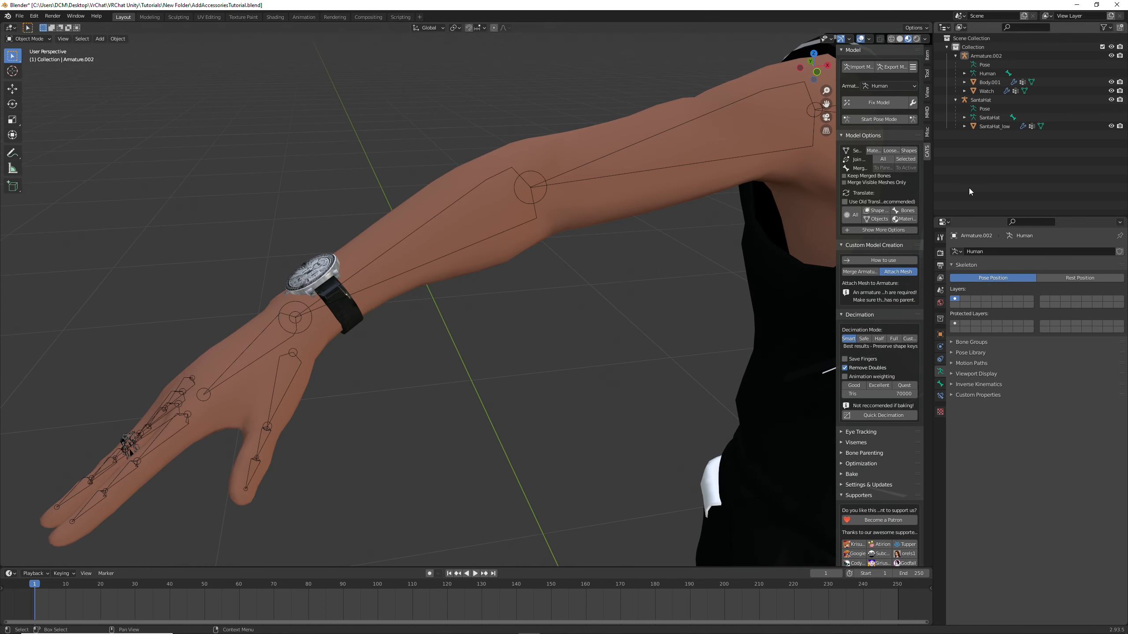
- Select the SantaHat_low mesh and switch the custom model creation mode to merging armatures
{"action": "left_click", "coordinate": [988, 93]}
{"action": "left_click", "coordinate": [625, 199]}
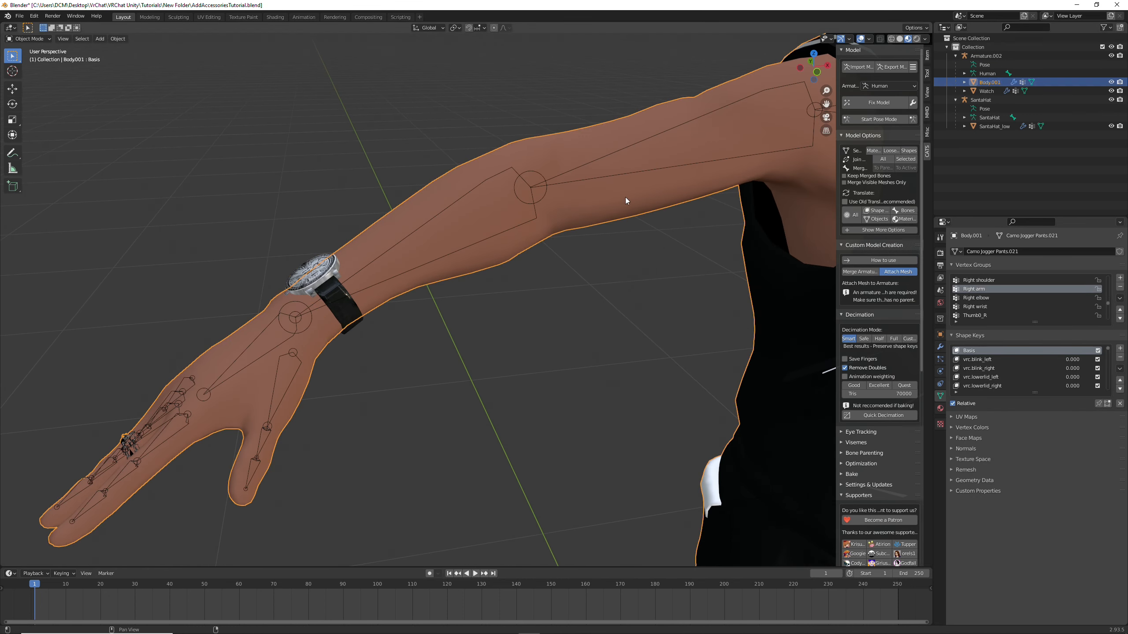
{"action": "scroll", "coordinate": [609, 211], "scroll_direction": "down", "scroll_amount": 5}
{"action": "middle_click_drag", "start_coordinate": [596, 222], "coordinate": [500, 259], "text": "shift"}
{"action": "scroll", "coordinate": [515, 231], "scroll_direction": "up", "scroll_amount": 2}
{"action": "middle_click_drag", "start_coordinate": [534, 197], "coordinate": [594, 342], "text": "shift"}
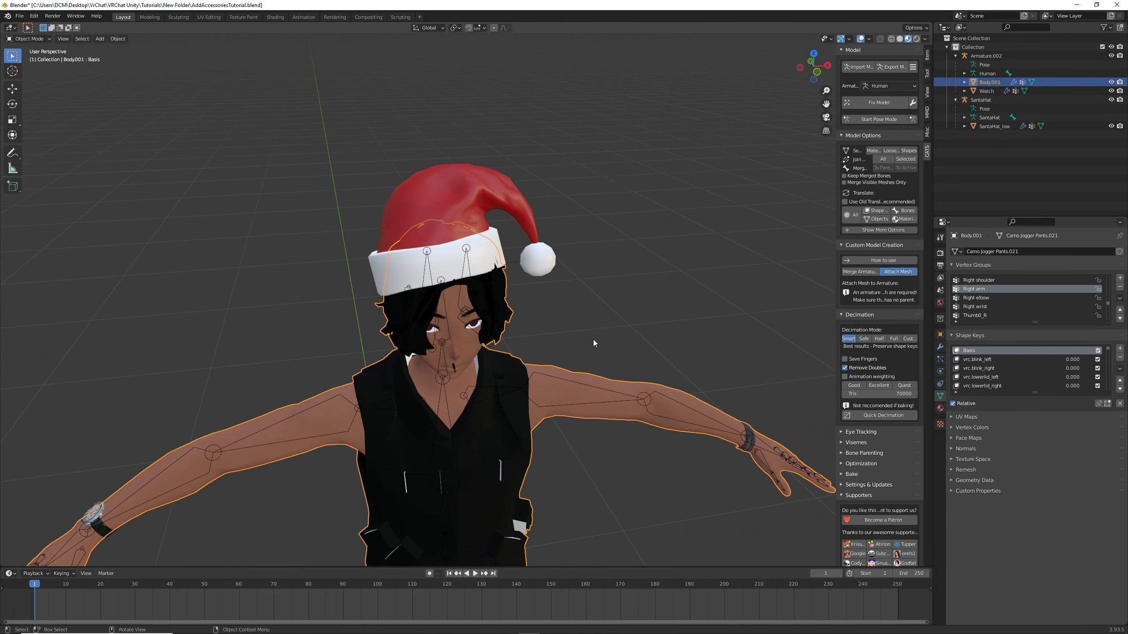
{"action": "scroll", "coordinate": [593, 331], "scroll_direction": "up", "scroll_amount": 3}
{"action": "middle_click_drag", "start_coordinate": [733, 269], "coordinate": [740, 263]}
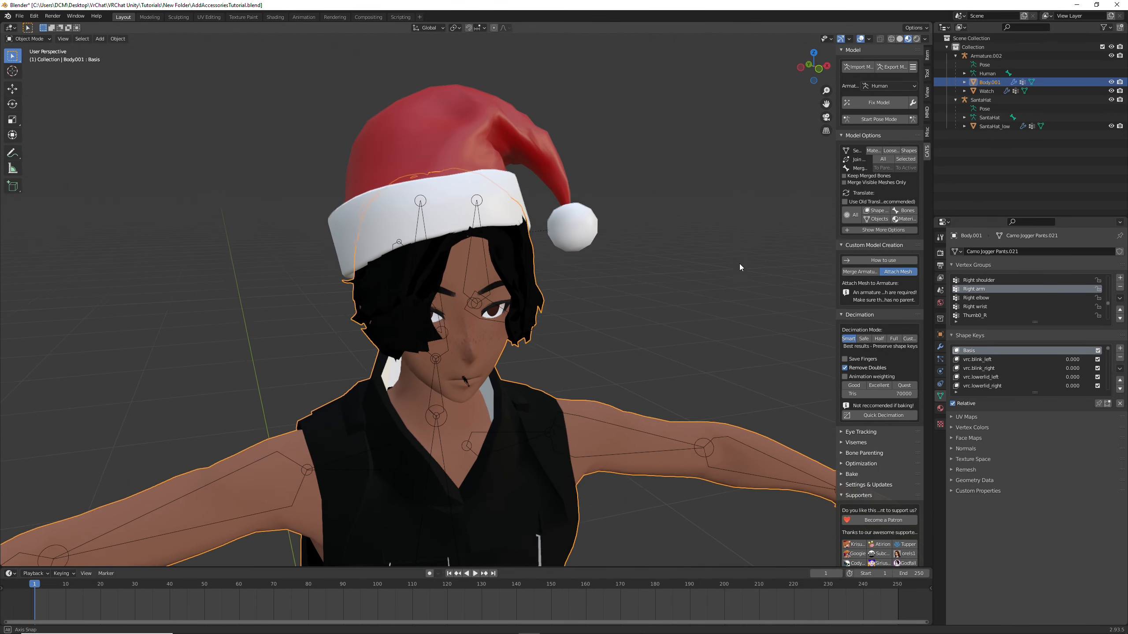
{"action": "left_click", "coordinate": [1003, 126]}
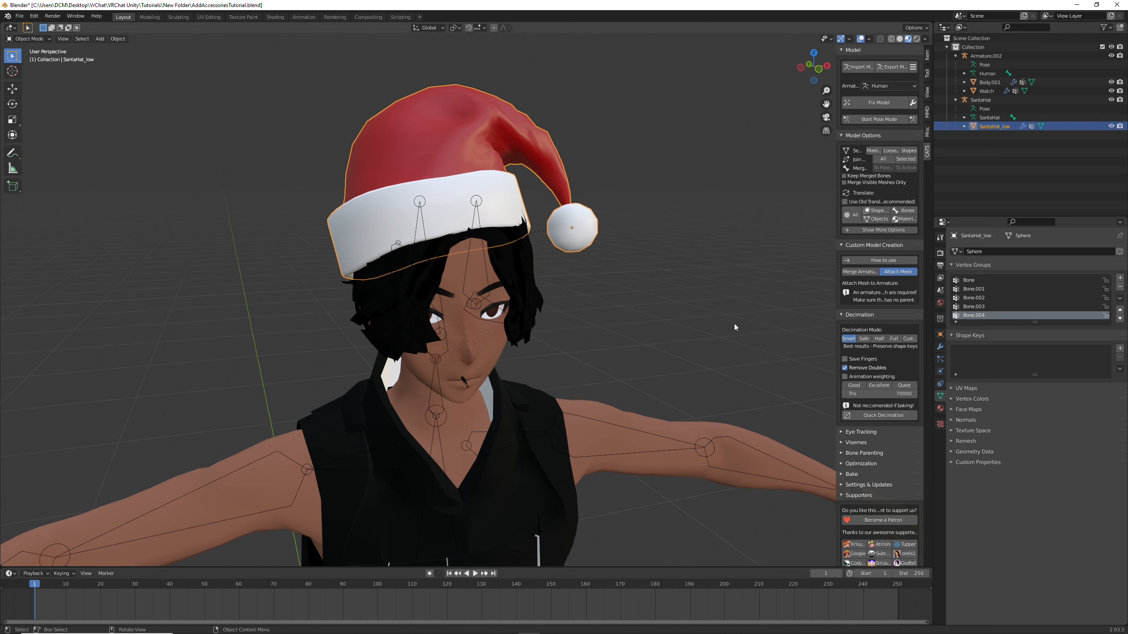
{"action": "left_click", "coordinate": [866, 272]}
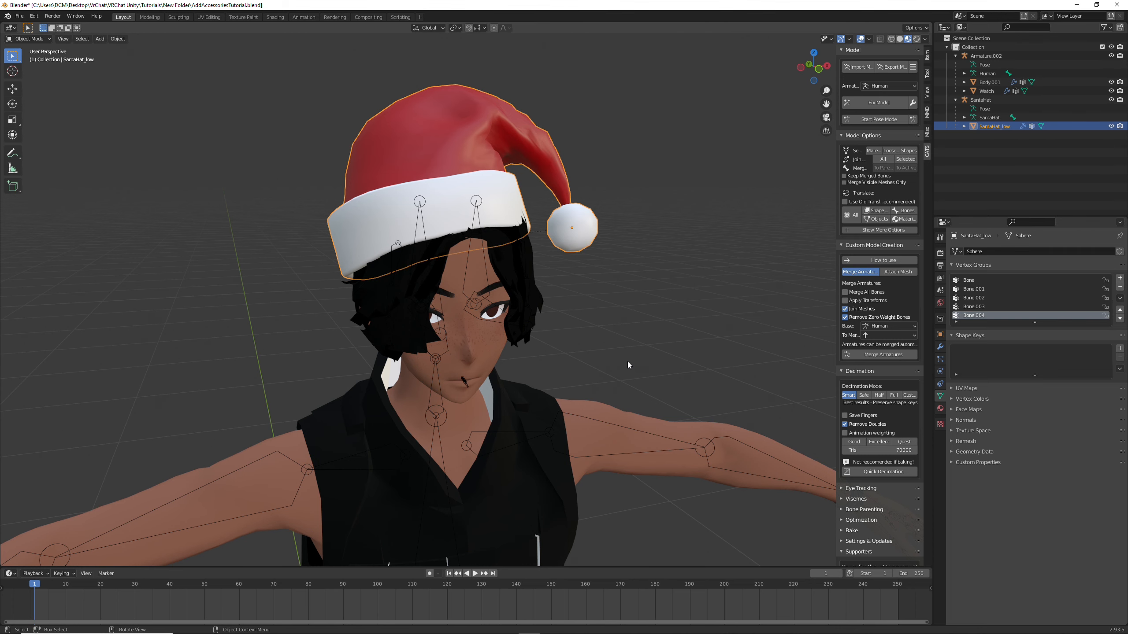
- Examine how the Santa hat sits on the head, temporarily hiding SantaHat_low and showing it again
{"action": "middle_click_drag", "start_coordinate": [628, 362], "coordinate": [655, 339]}
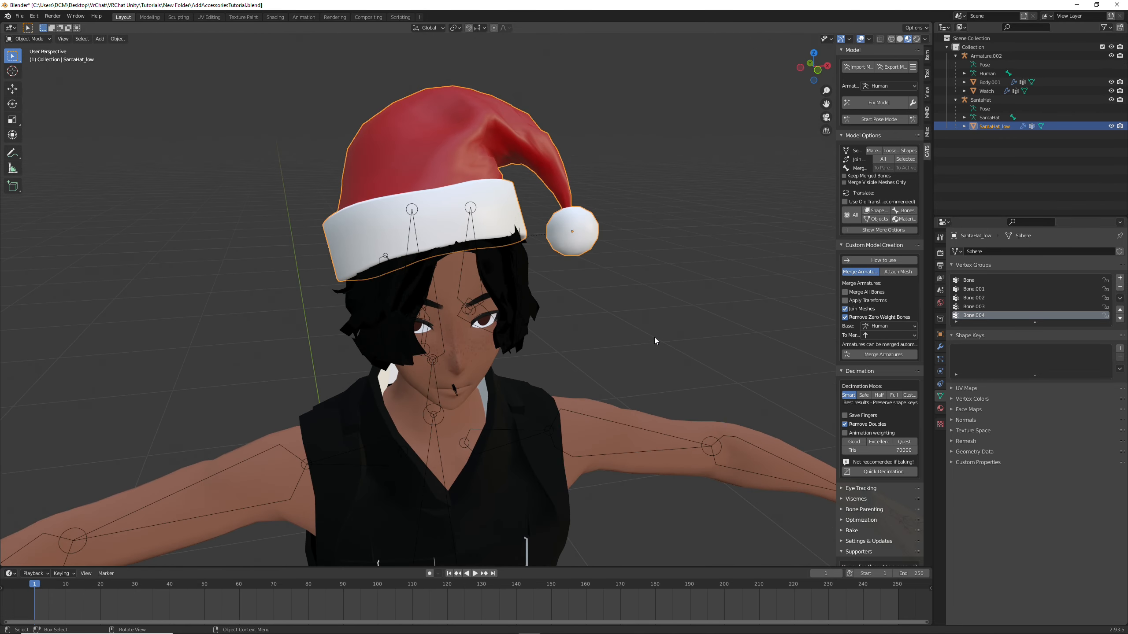
{"action": "scroll", "coordinate": [655, 339], "scroll_direction": "down", "scroll_amount": 2}
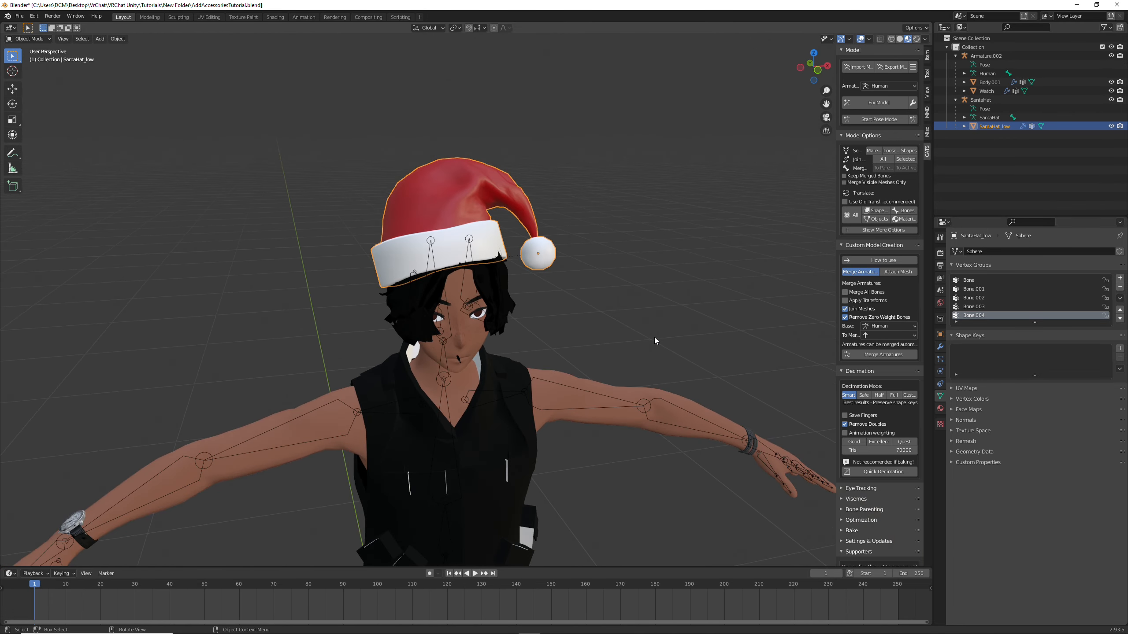
{"action": "scroll", "coordinate": [655, 338], "scroll_direction": "up", "scroll_amount": 2}
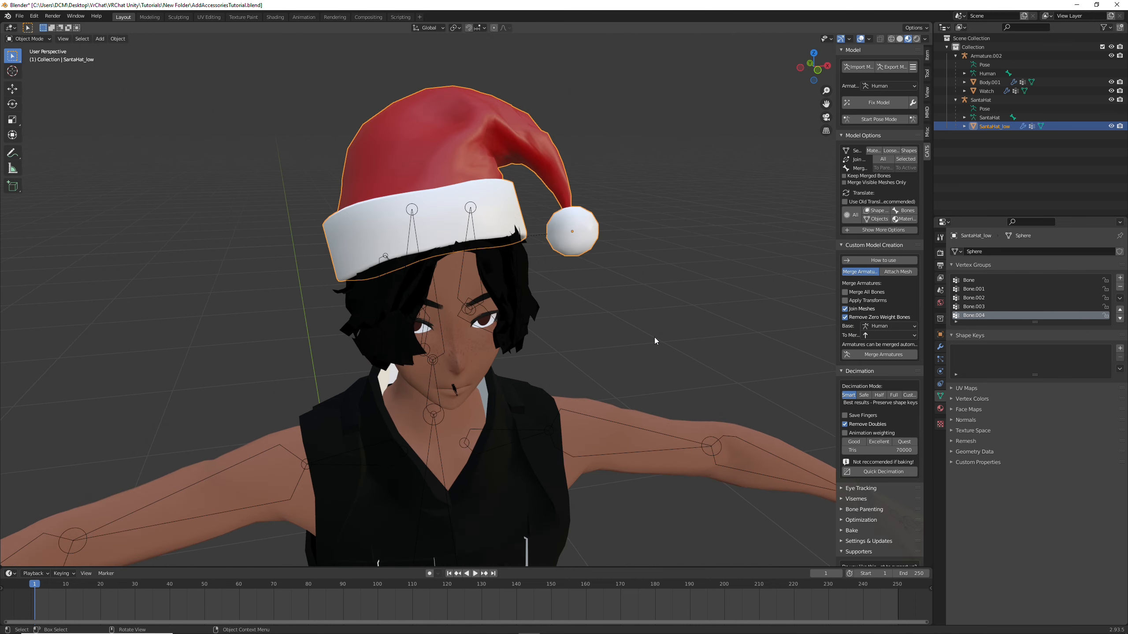
{"action": "middle_click_drag", "start_coordinate": [654, 338], "coordinate": [635, 321]}
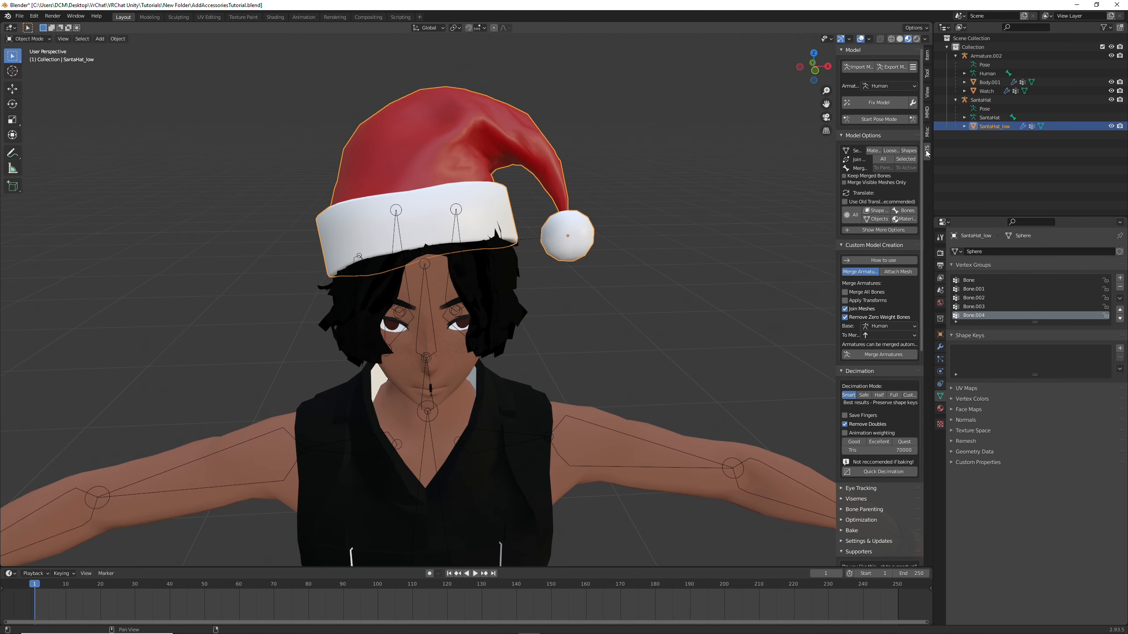
{"action": "left_click", "coordinate": [1111, 126]}
{"action": "middle_click_drag", "start_coordinate": [599, 227], "coordinate": [639, 231]}
{"action": "left_click", "coordinate": [1111, 126]}
{"action": "mouse_move", "coordinate": [489, 244]}
{"action": "middle_mouse_down"}
{"action": "mouse_move", "coordinate": [400, 244]}
{"action": "mouse_move", "coordinate": [467, 246]}
{"action": "middle_mouse_up"}
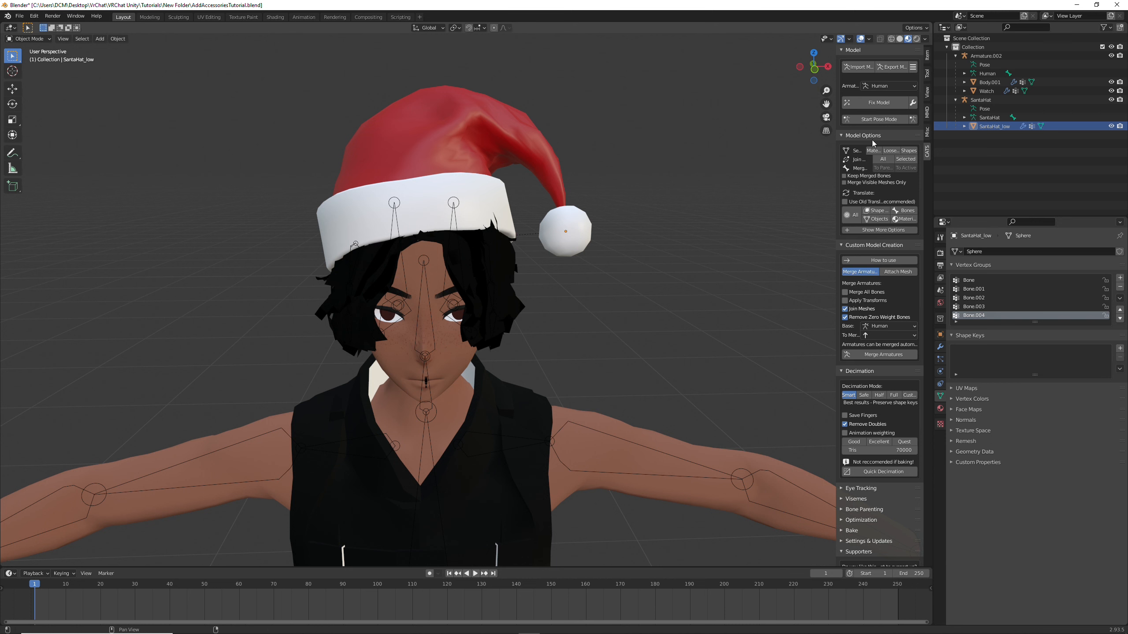
- Make SantaHat the armature to work on and run Fix Model on it
{"action": "left_click", "coordinate": [876, 89]}
{"action": "left_click", "coordinate": [881, 109]}
{"action": "left_click", "coordinate": [875, 106]}
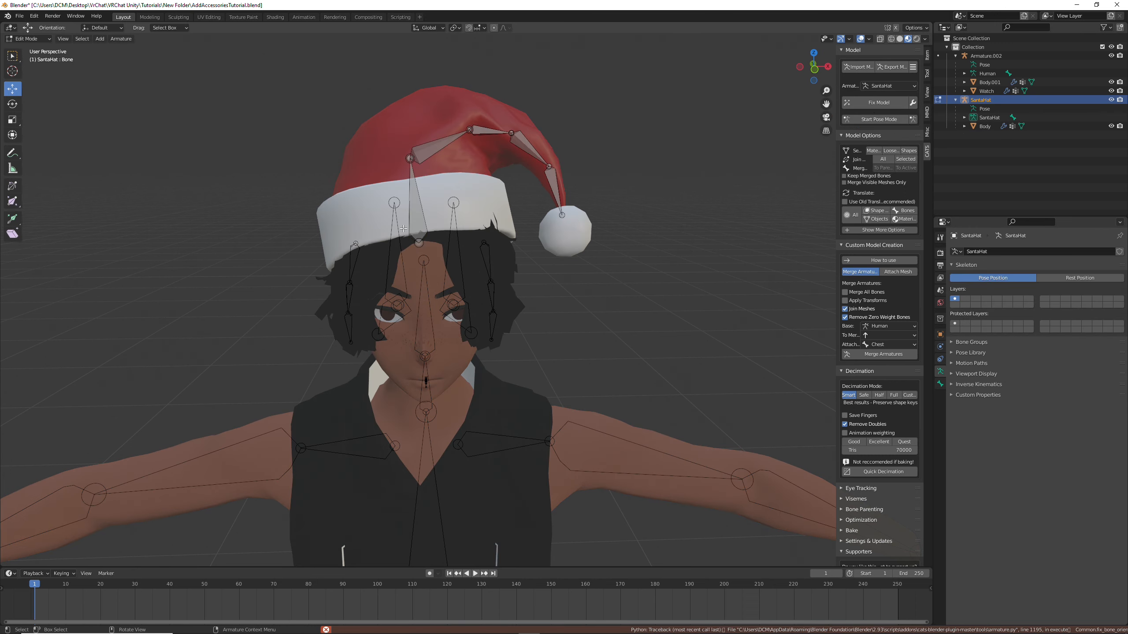
- Inspect the SantaHat armature by selecting each bone along its chain, from the base of the hat to the tip
{"action": "mouse_move", "coordinate": [530, 250]}
{"action": "middle_mouse_down"}
{"action": "mouse_move", "coordinate": [597, 265]}
{"action": "mouse_move", "coordinate": [526, 266]}
{"action": "mouse_move", "coordinate": [528, 256]}
{"action": "middle_mouse_up"}
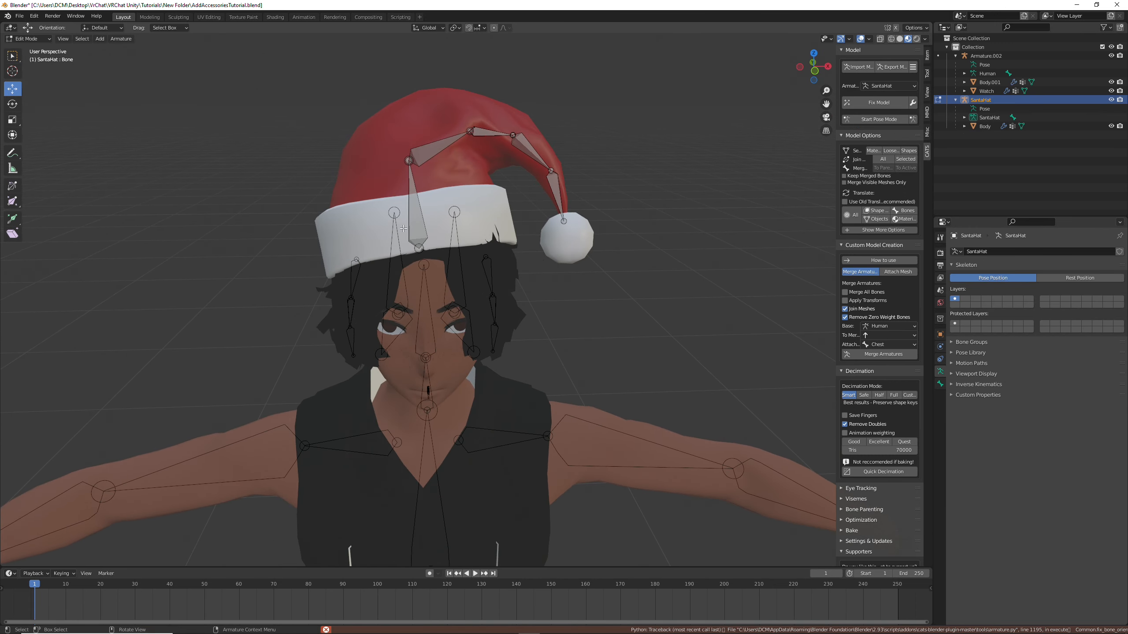
{"action": "left_click", "coordinate": [414, 205]}
{"action": "left_click", "coordinate": [437, 149]}
{"action": "left_click", "coordinate": [488, 133]}
{"action": "left_click", "coordinate": [528, 149]}
{"action": "left_click", "coordinate": [555, 188]}
- Rotate the hat's 004, 003 and 001 bones in pose mode to test its rigging, return to Object Mode, and clear the selection
{"action": "left_click", "coordinate": [879, 119]}
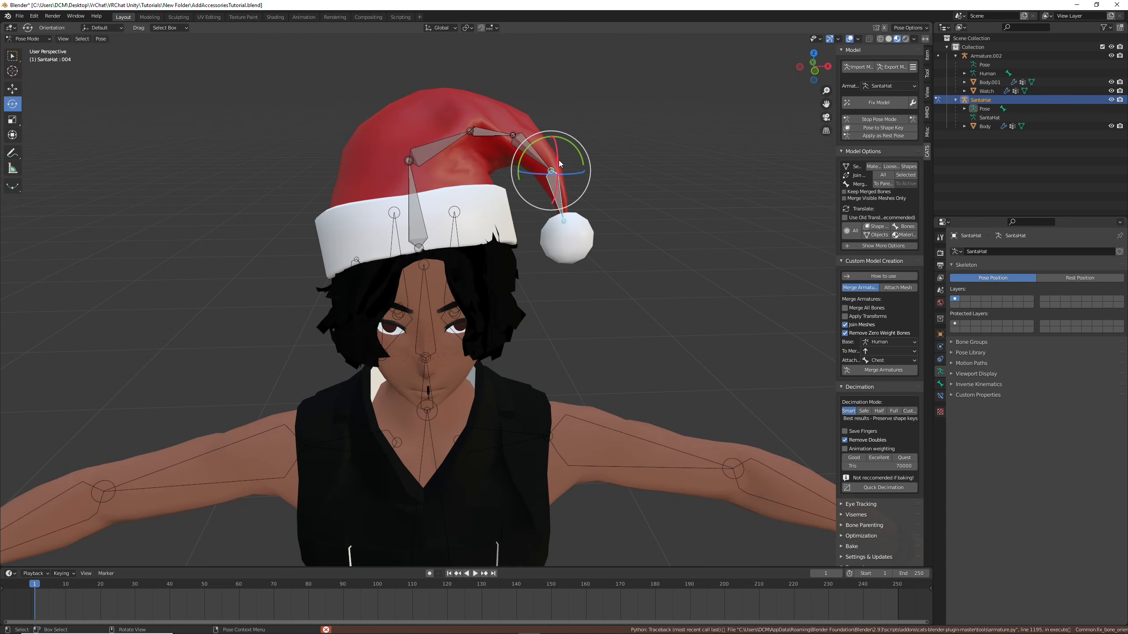
{"action": "left_click_drag", "start_coordinate": [542, 138], "coordinate": [530, 142]}
{"action": "left_click", "coordinate": [520, 138]}
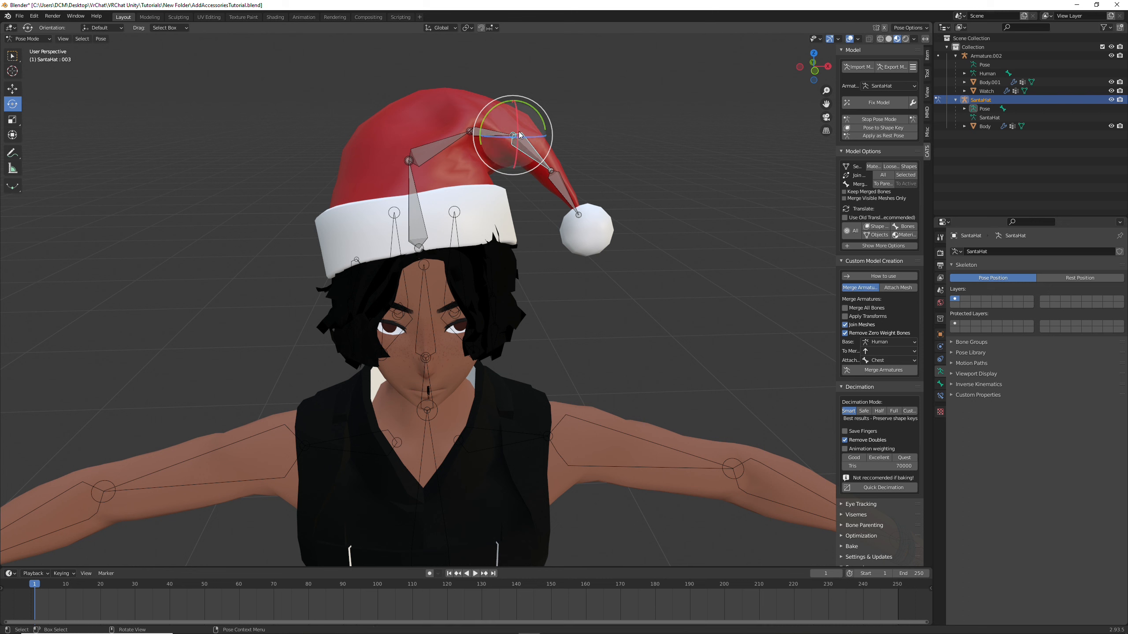
{"action": "left_click_drag", "start_coordinate": [491, 110], "coordinate": [467, 169]}
{"action": "left_click", "coordinate": [458, 134]}
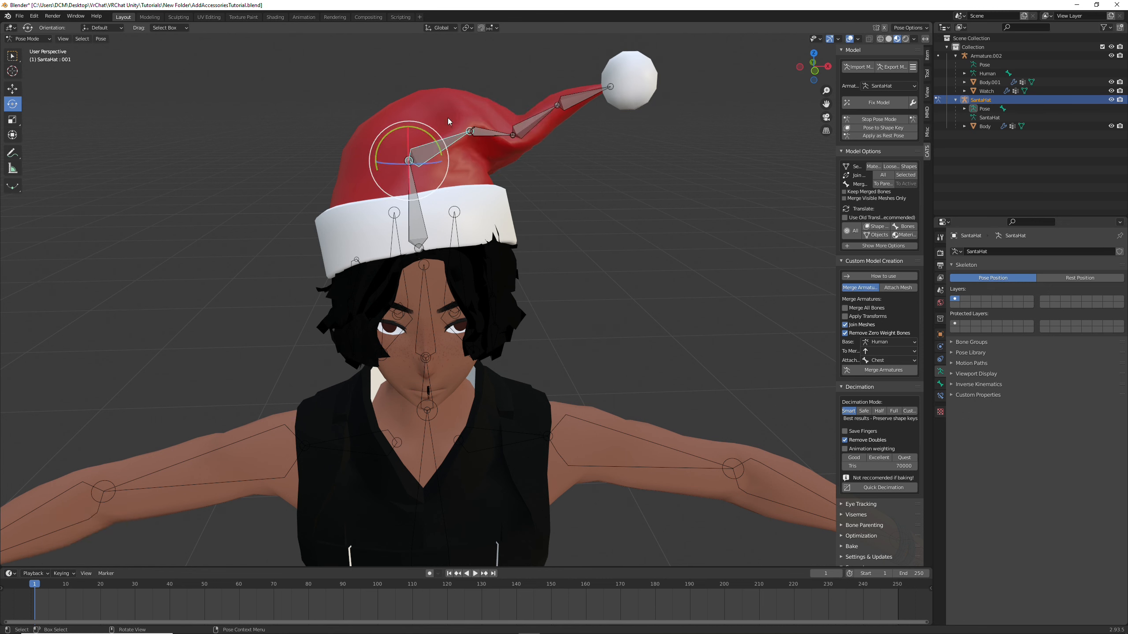
{"action": "left_click_drag", "start_coordinate": [394, 130], "coordinate": [724, 207]}
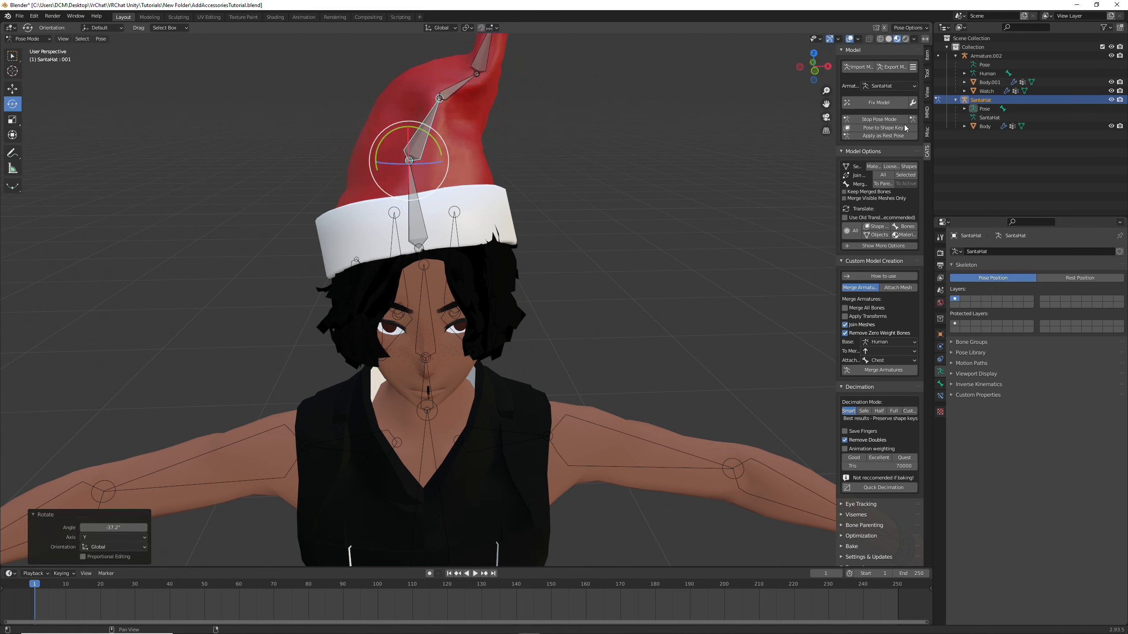
{"action": "left_click", "coordinate": [879, 119]}
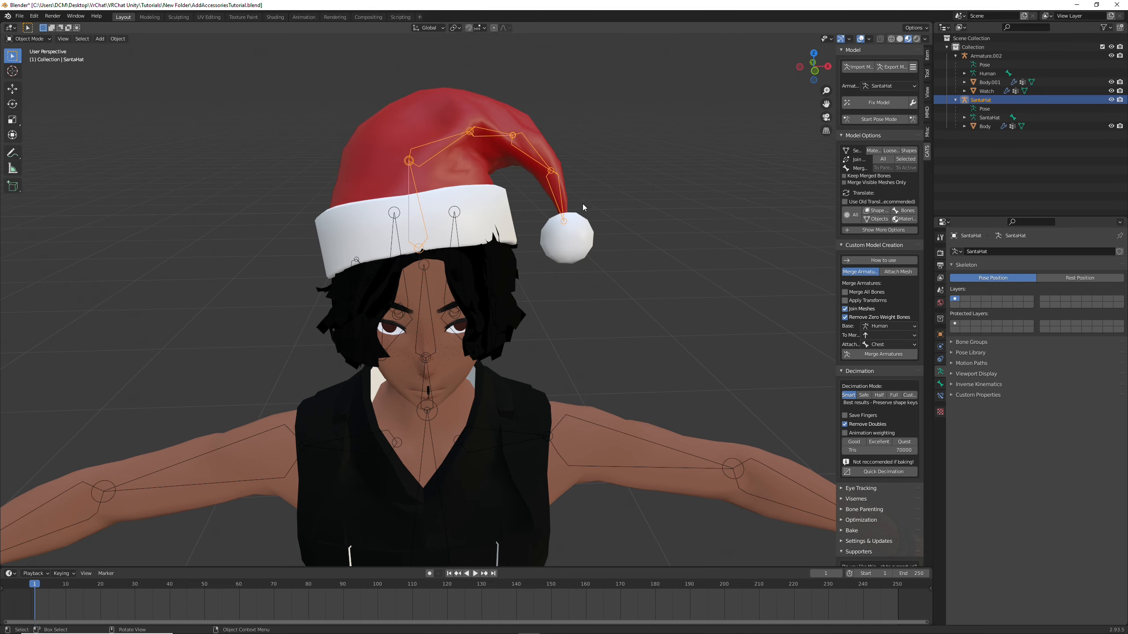
{"action": "left_click", "coordinate": [663, 213]}
- Examine the avatar armature's head bone in Edit Mode, return to Object Mode, and clear the selection
{"action": "scroll", "coordinate": [628, 310], "scroll_direction": "up", "scroll_amount": 3}
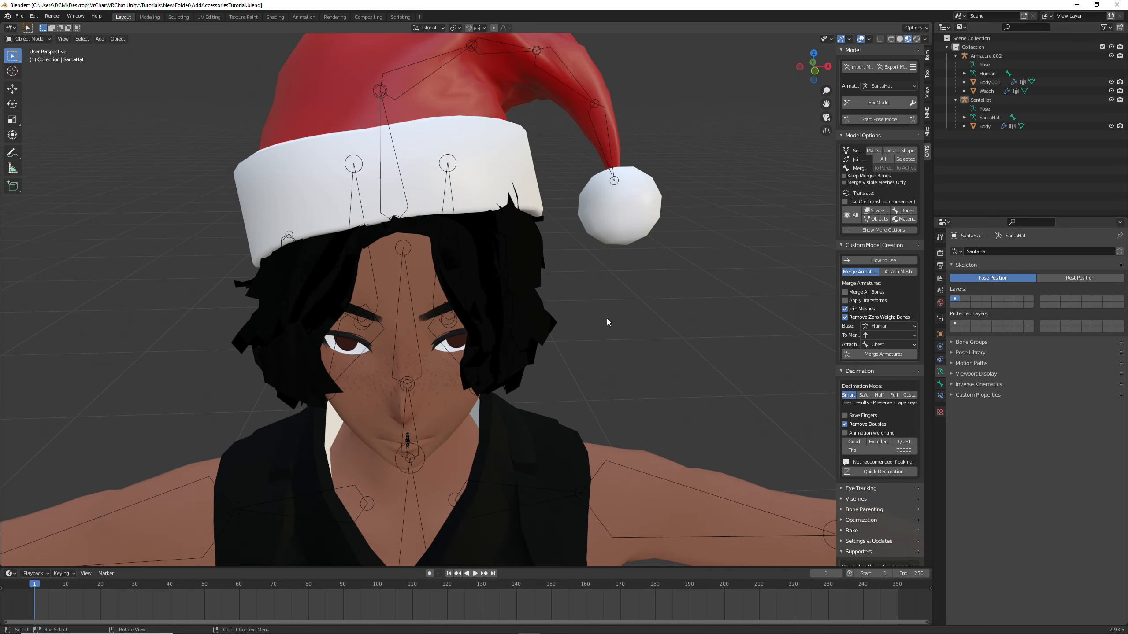
{"action": "mouse_move", "coordinate": [606, 318]}
{"action": "middle_mouse_down"}
{"action": "mouse_move", "coordinate": [679, 316]}
{"action": "mouse_move", "coordinate": [569, 315]}
{"action": "mouse_move", "coordinate": [642, 317]}
{"action": "mouse_move", "coordinate": [585, 316]}
{"action": "mouse_move", "coordinate": [627, 316]}
{"action": "middle_mouse_up"}
{"action": "scroll", "coordinate": [585, 316], "scroll_direction": "down", "scroll_amount": 2}
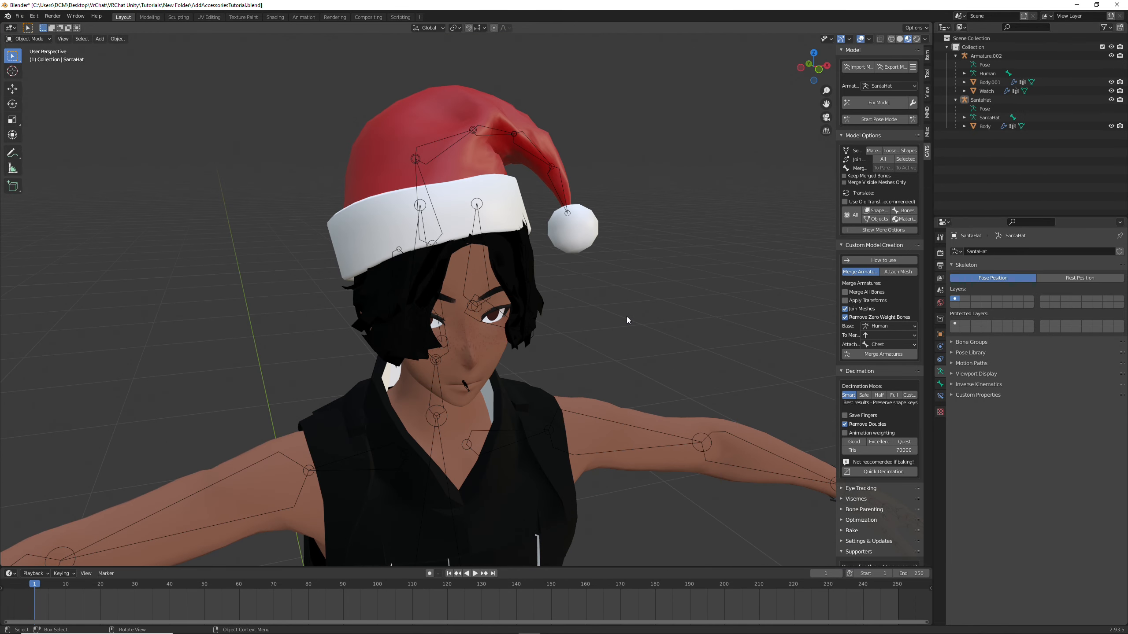
{"action": "middle_click_drag", "start_coordinate": [446, 328], "coordinate": [612, 327]}
{"action": "left_click", "coordinate": [431, 335]}
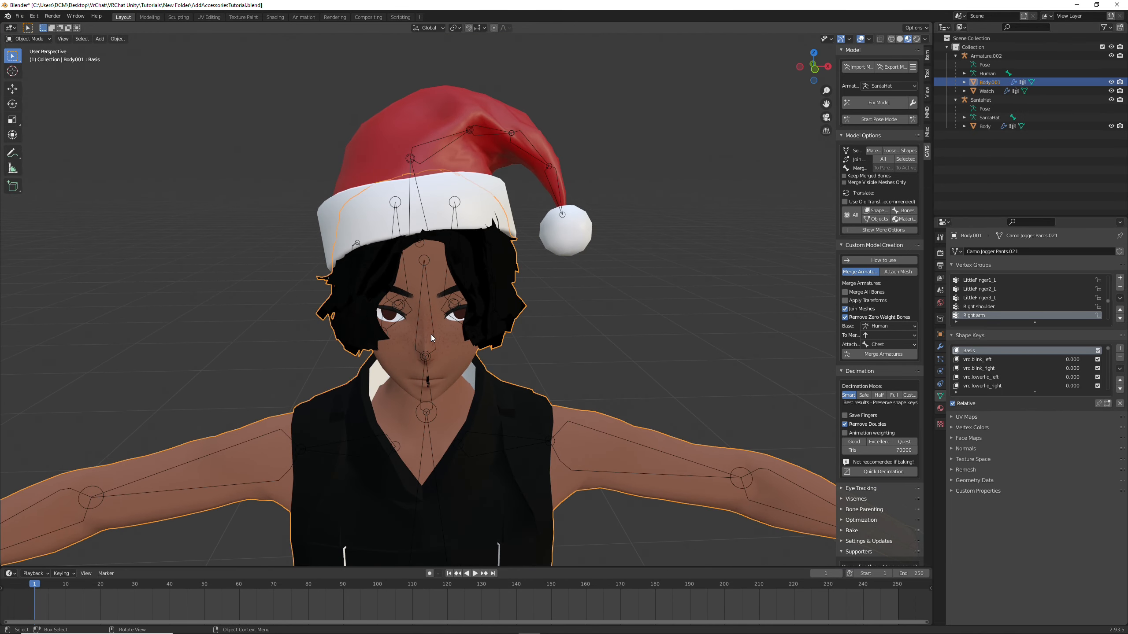
{"action": "left_click", "coordinate": [431, 335]}
{"action": "key", "text": "Tab"}
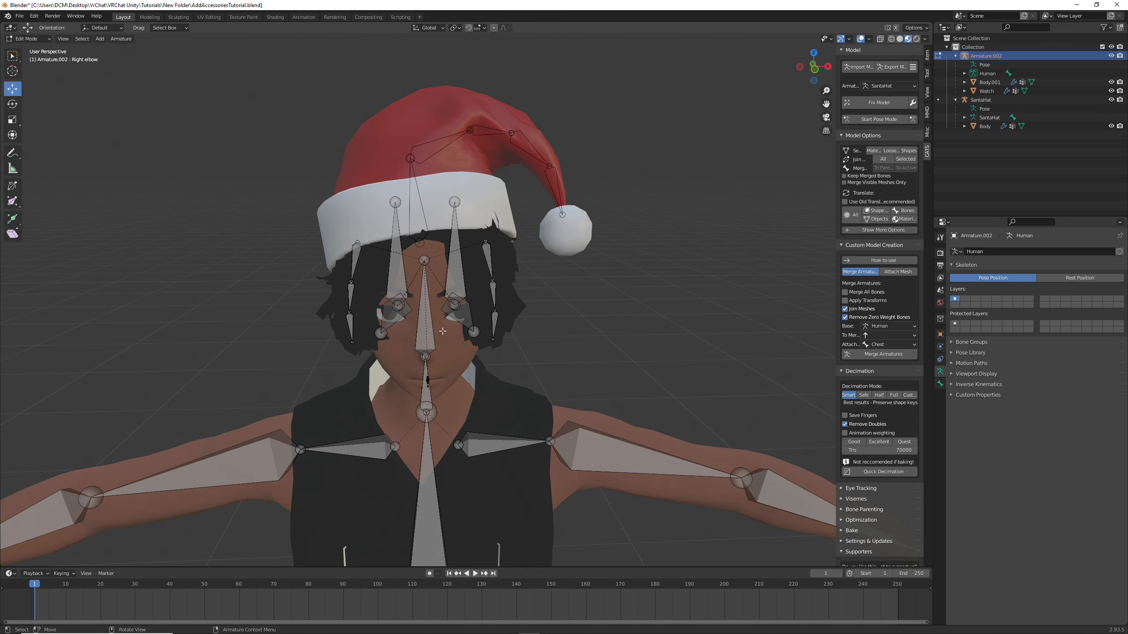
{"action": "left_click", "coordinate": [428, 324]}
{"action": "middle_click_drag", "start_coordinate": [599, 329], "coordinate": [709, 281]}
{"action": "key", "text": "Tab"}
{"action": "left_click", "coordinate": [590, 328]}
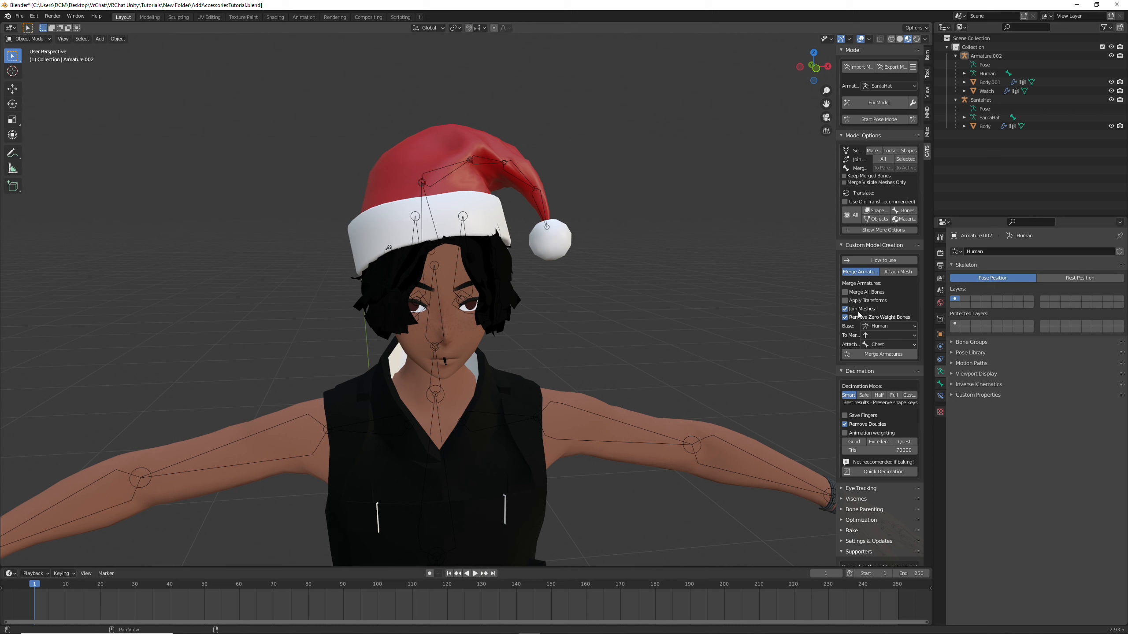
- Set the armature merge to use Human as the base, SantaHat as the armature to merge, and Head as the attachment bone
{"action": "left_click", "coordinate": [886, 327]}
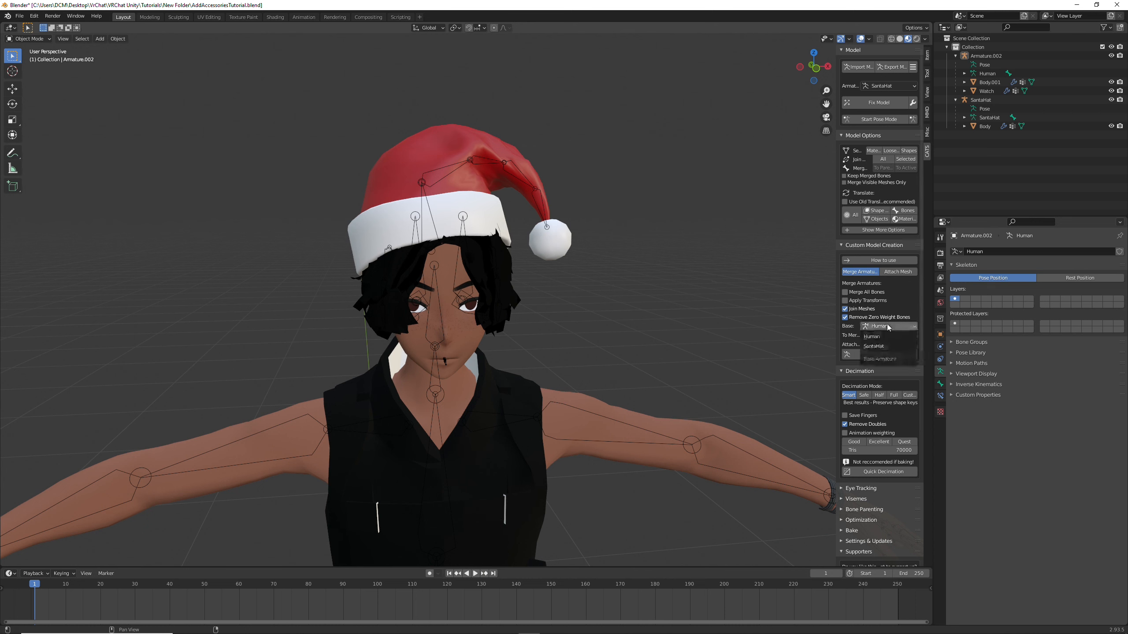
{"action": "left_click", "coordinate": [883, 348]}
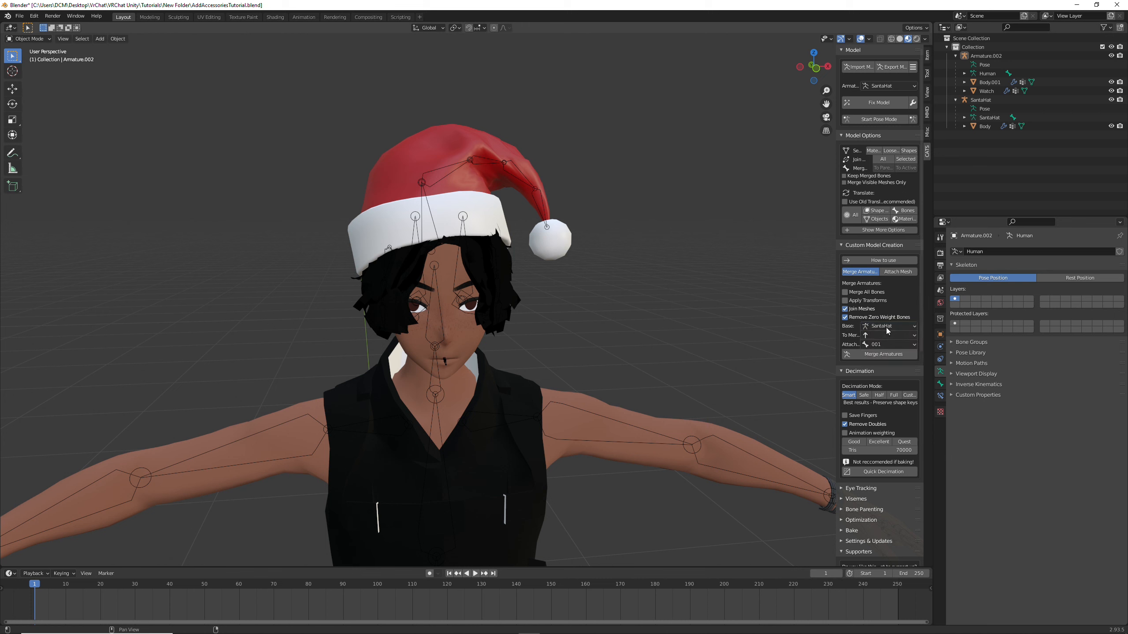
{"action": "left_click", "coordinate": [887, 328]}
{"action": "left_click", "coordinate": [888, 334]}
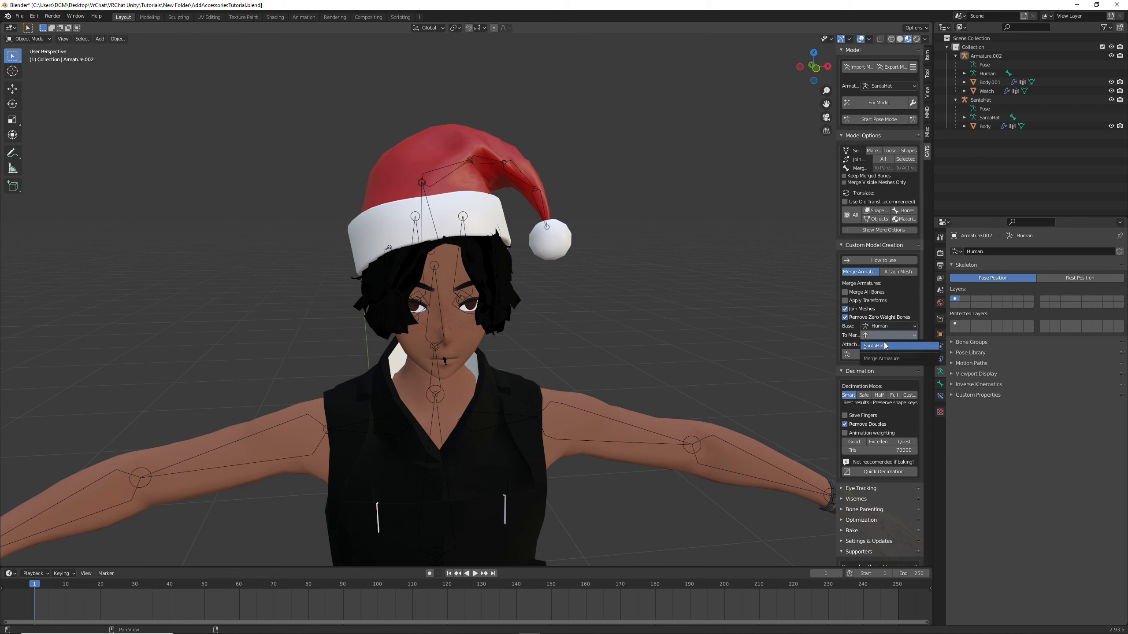
{"action": "left_click", "coordinate": [884, 347]}
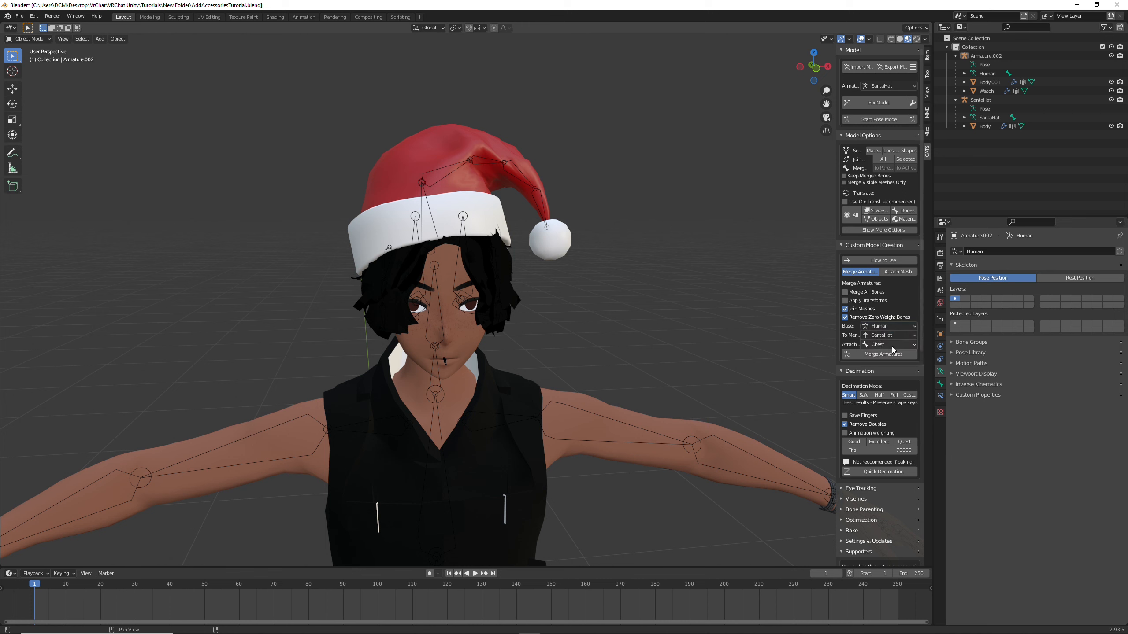
{"action": "left_click", "coordinate": [892, 345]}
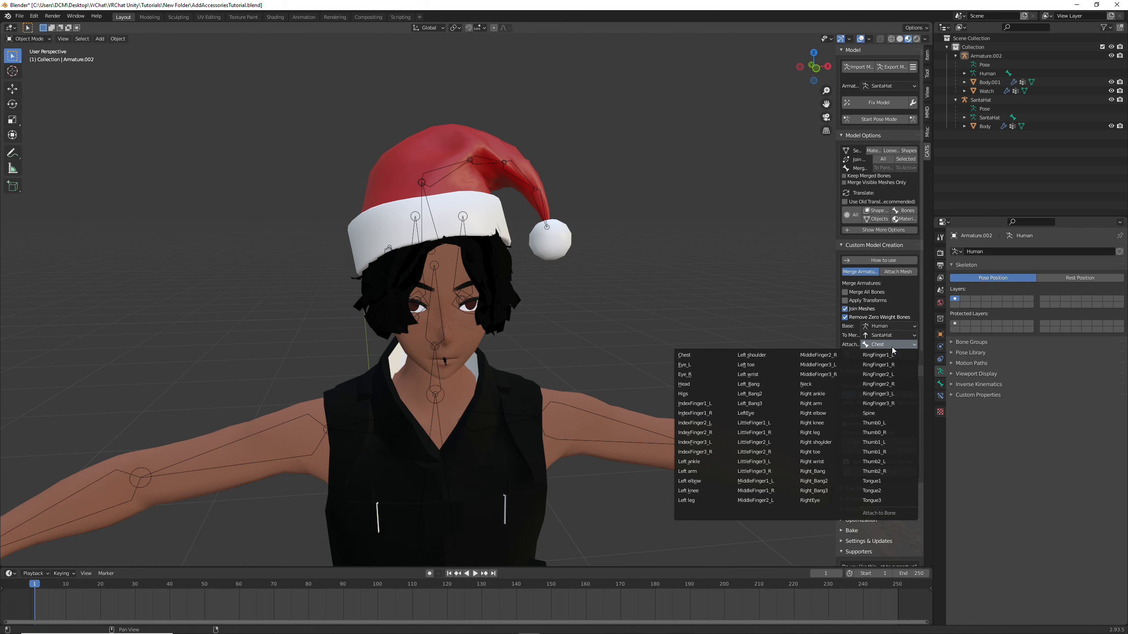
{"action": "left_click", "coordinate": [698, 386]}
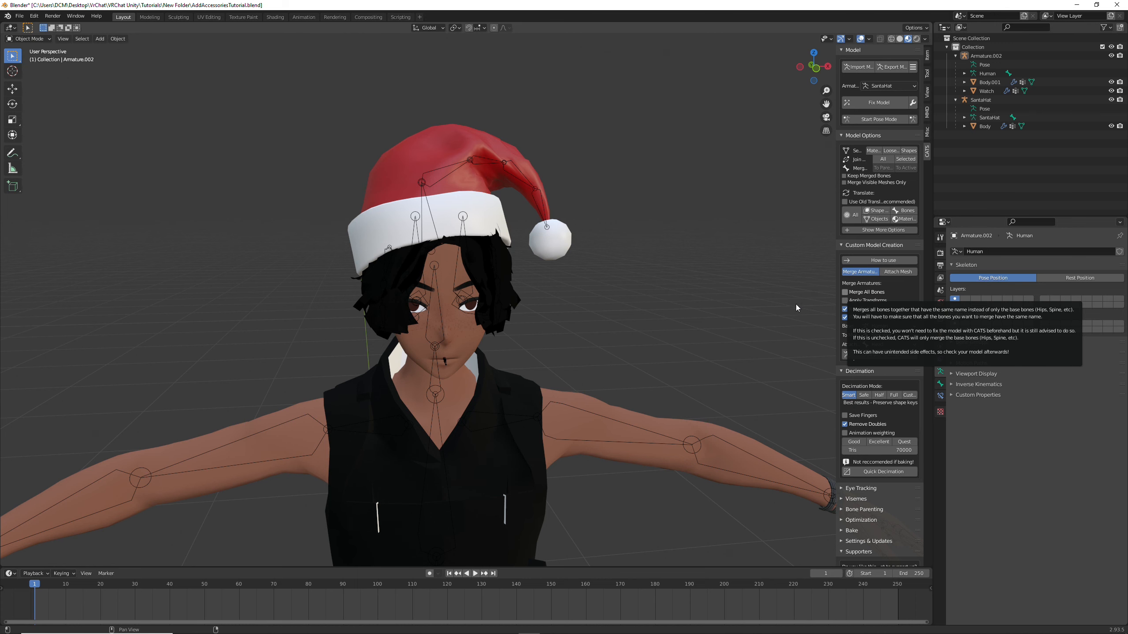
{"action": "middle_click_drag", "start_coordinate": [439, 262], "coordinate": [519, 304]}
{"action": "scroll", "coordinate": [509, 275], "scroll_direction": "up", "scroll_amount": 5}
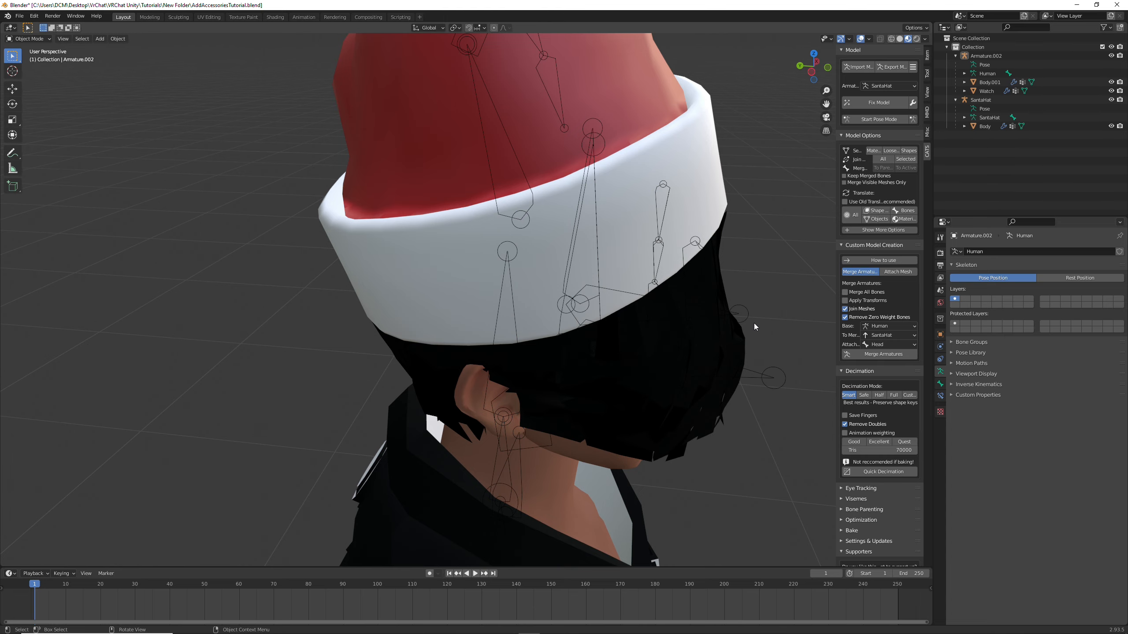
- Examine the SantaHat armature's lowest bone in Edit Mode, then return to Object Mode
{"action": "scroll", "coordinate": [564, 309], "scroll_direction": "down", "scroll_amount": 5}
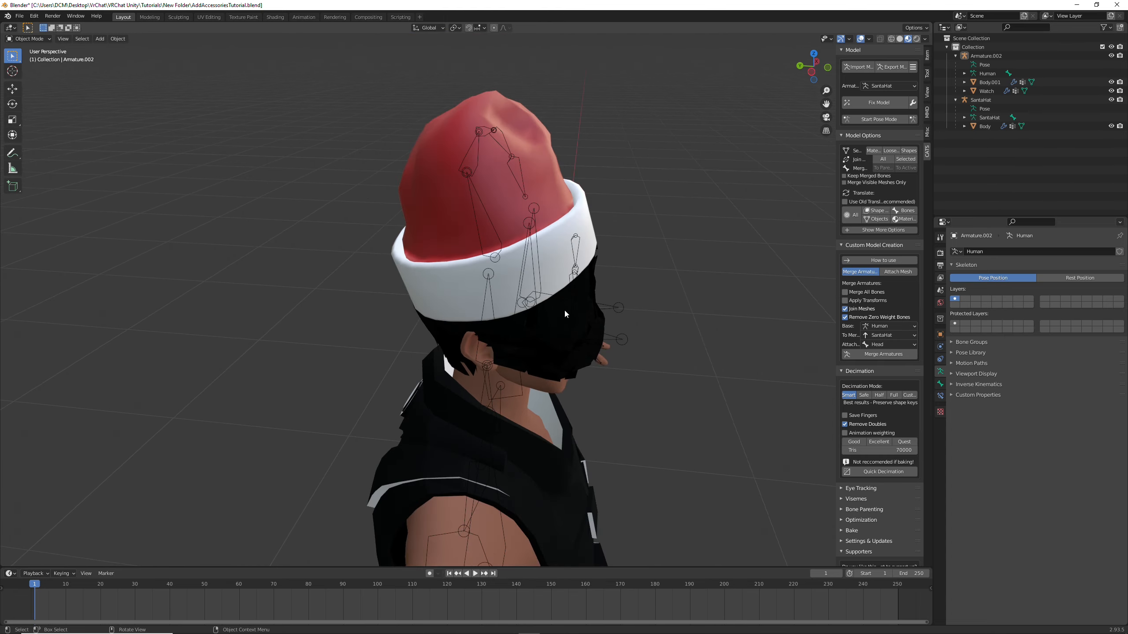
{"action": "middle_click_drag", "start_coordinate": [564, 309], "coordinate": [444, 233]}
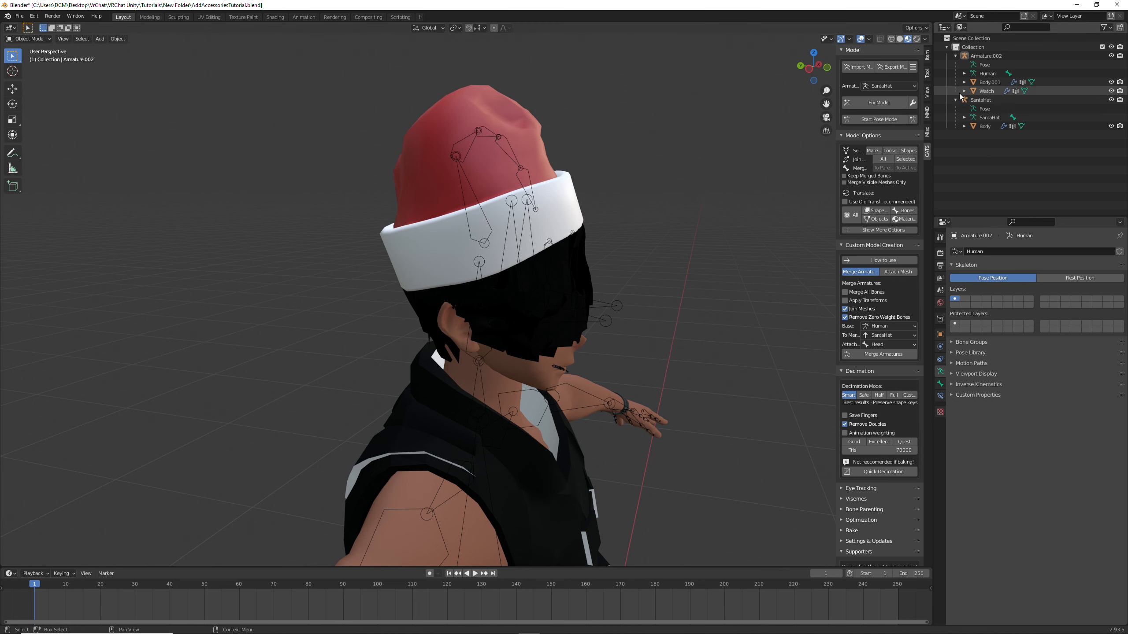
{"action": "left_click", "coordinate": [981, 100]}
{"action": "key", "text": "Tab"}
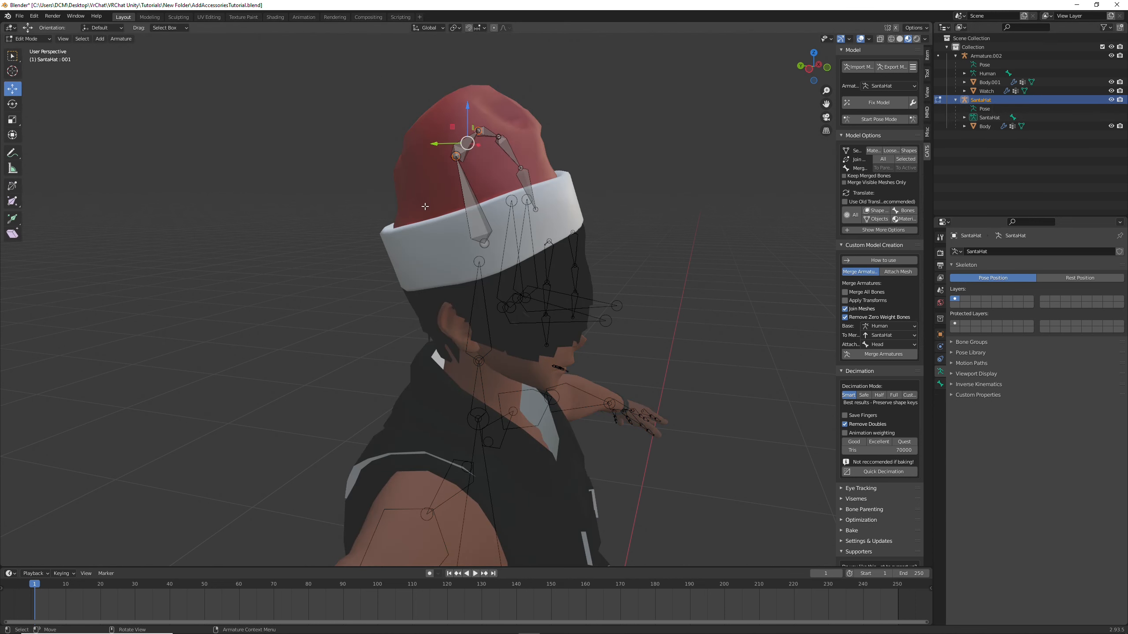
{"action": "left_click", "coordinate": [472, 214]}
{"action": "scroll", "coordinate": [477, 219], "scroll_direction": "up", "scroll_amount": 2}
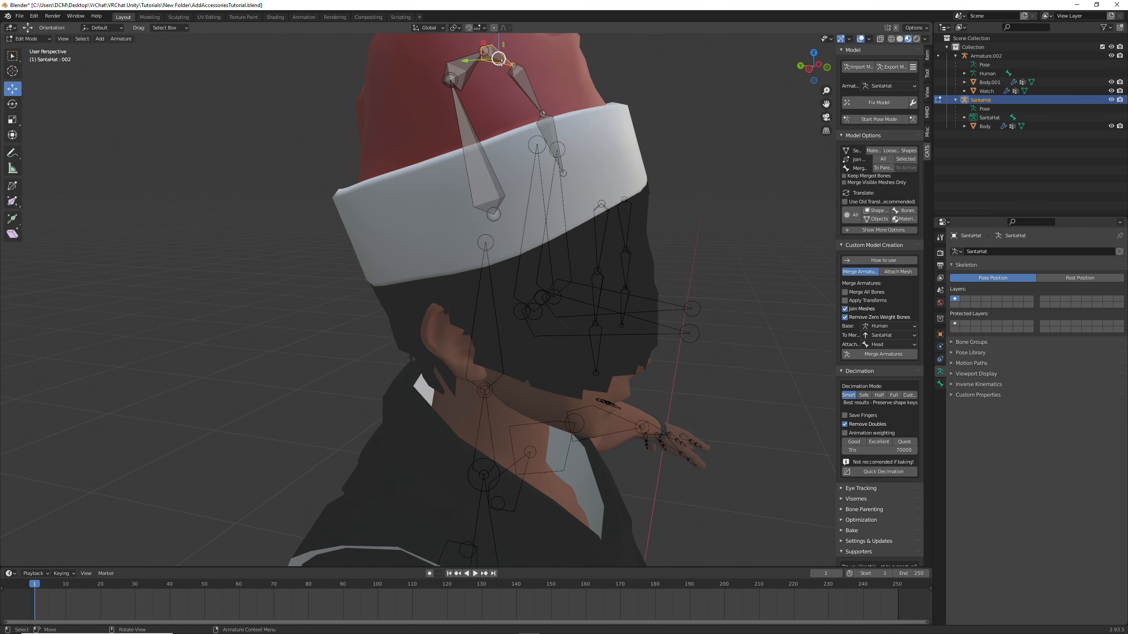
{"action": "key", "text": "Escape"}
{"action": "key", "text": "Tab"}
{"action": "scroll", "coordinate": [716, 322], "scroll_direction": "down", "scroll_amount": 3}
{"action": "middle_click_drag", "start_coordinate": [716, 322], "coordinate": [650, 333]}
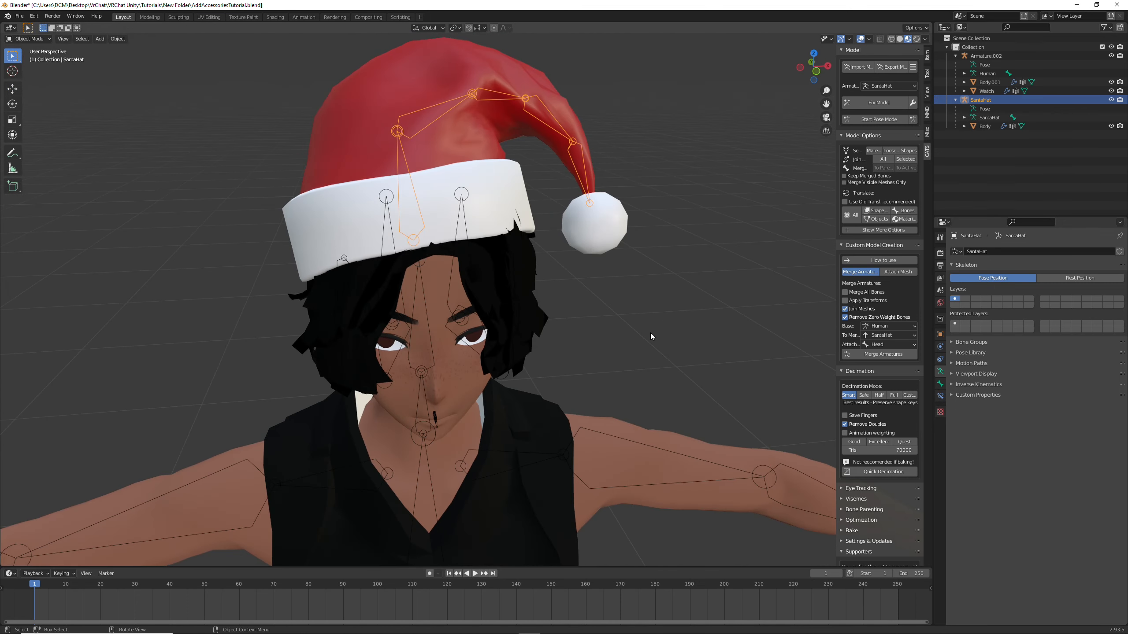
- Check the avatar armature's Head bone in Edit Mode, return to Object Mode, and deselect everything
{"action": "left_click", "coordinate": [422, 321]}
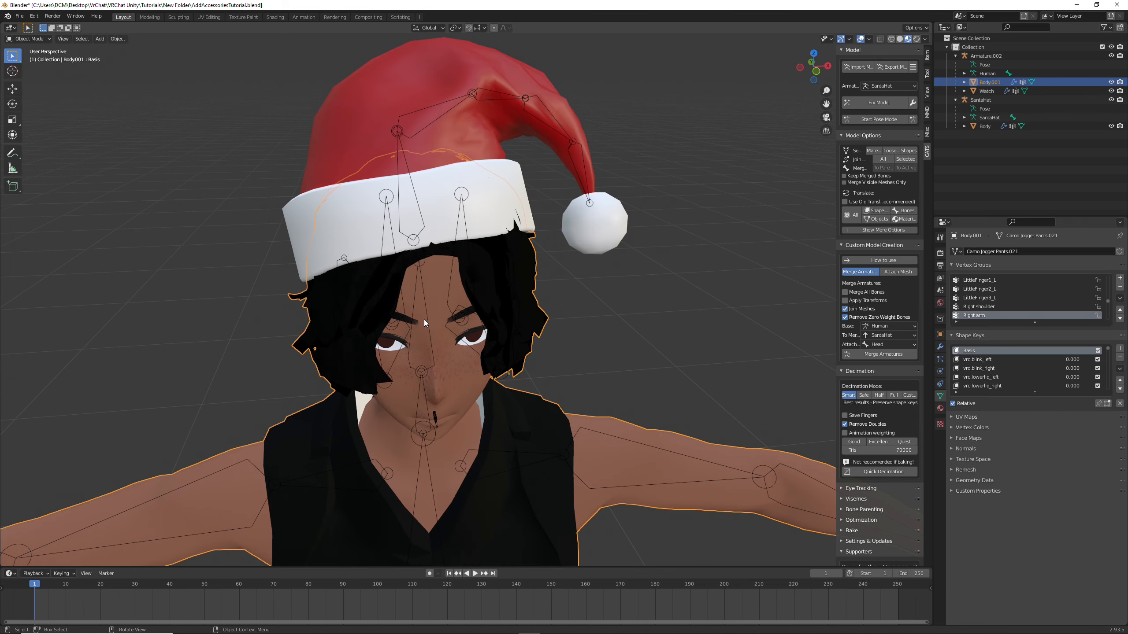
{"action": "left_click", "coordinate": [421, 373]}
{"action": "key", "text": "Tab"}
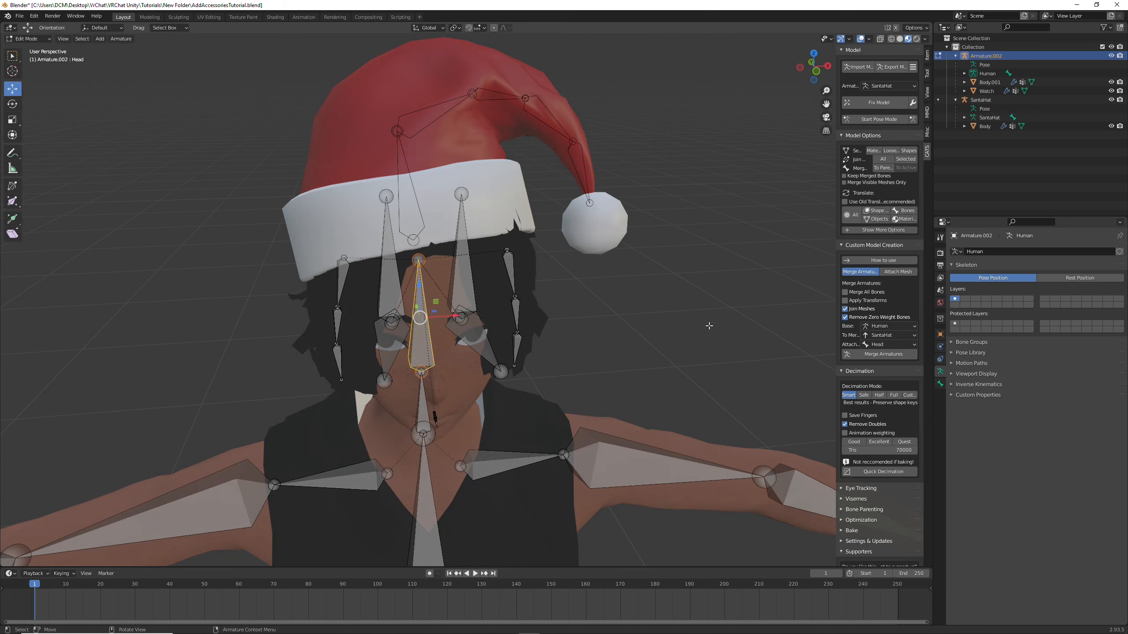
{"action": "key", "text": "Tab"}
{"action": "left_click", "coordinate": [710, 322]}
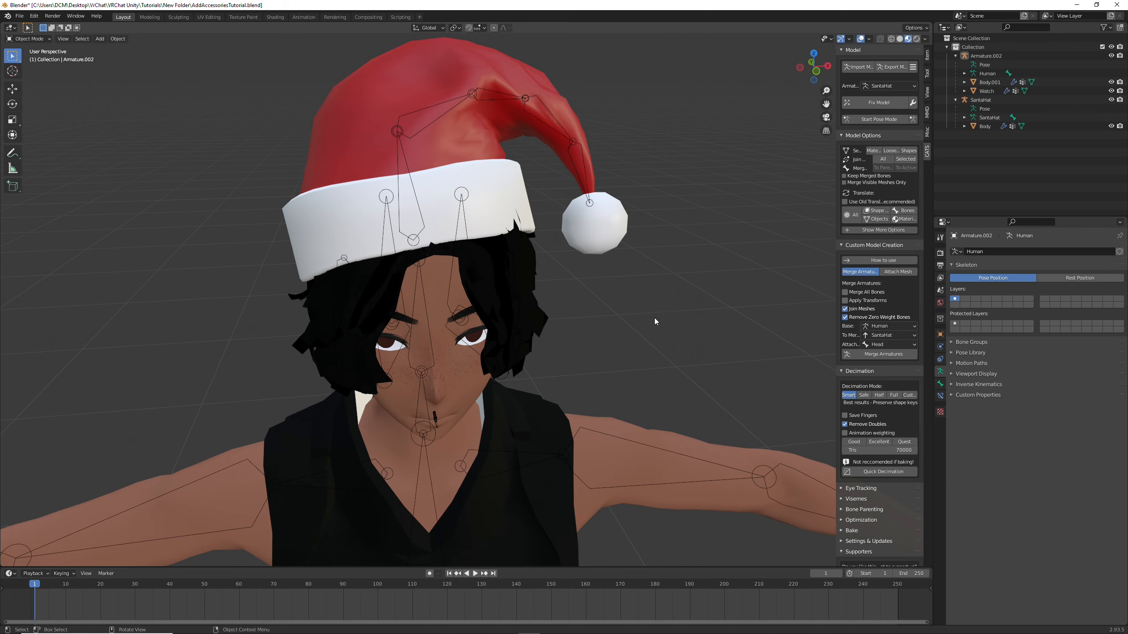
- Merge the SantaHat armature into the Human armature at the Head bone, with Join Meshes and Remove Zero Weight Bones enabled
{"action": "scroll", "coordinate": [621, 321], "scroll_direction": "down", "scroll_amount": 3}
{"action": "middle_click_drag", "start_coordinate": [621, 322], "coordinate": [609, 300]}
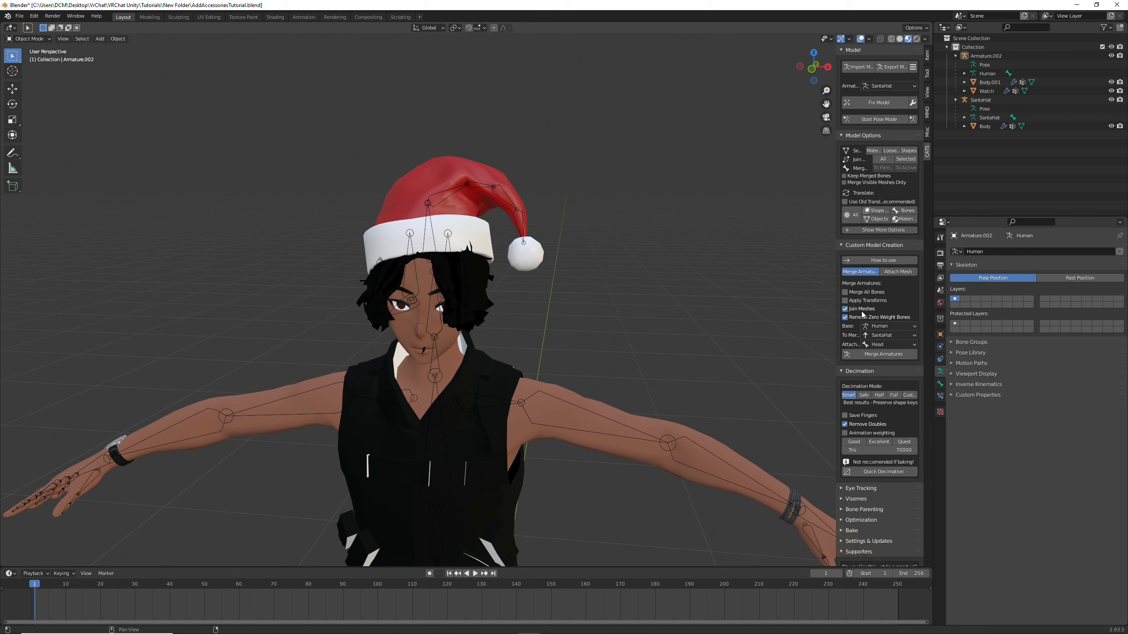
{"action": "middle_click_drag", "start_coordinate": [444, 300], "coordinate": [493, 313]}
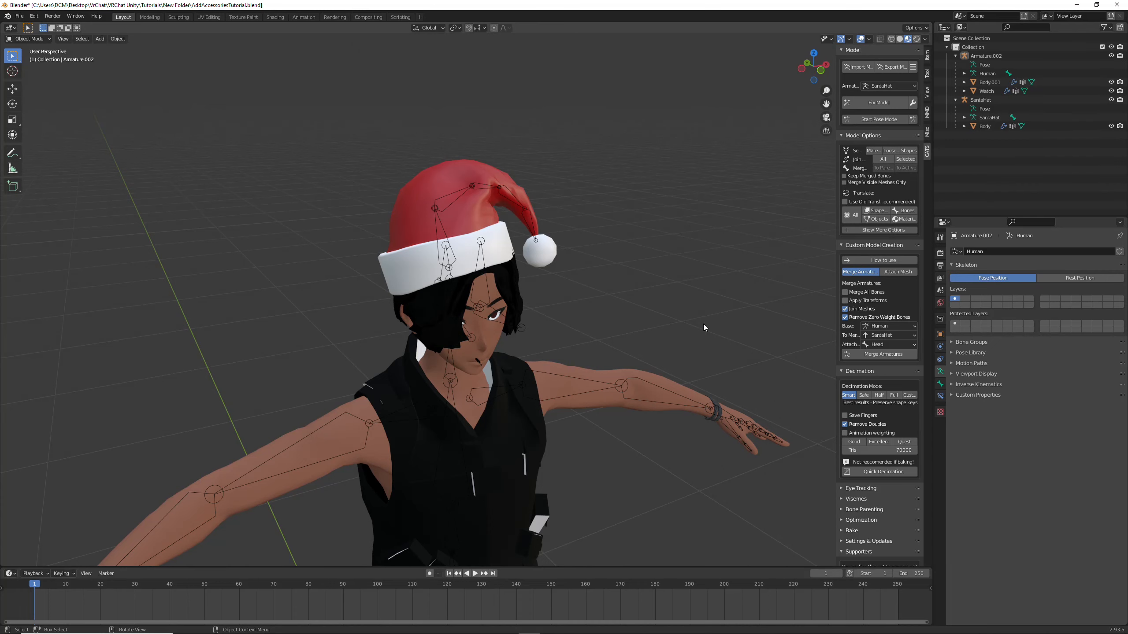
{"action": "scroll", "coordinate": [703, 324], "scroll_direction": "up", "scroll_amount": 2}
{"action": "middle_click_drag", "start_coordinate": [704, 324], "coordinate": [684, 313]}
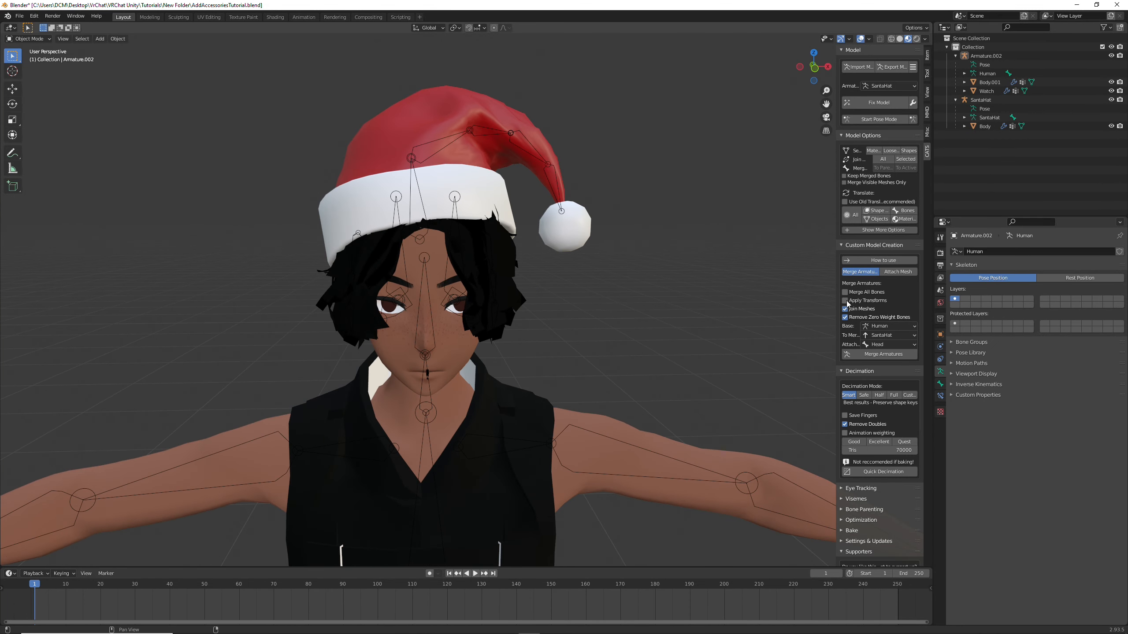
{"action": "middle_click_drag", "start_coordinate": [615, 304], "coordinate": [653, 309]}
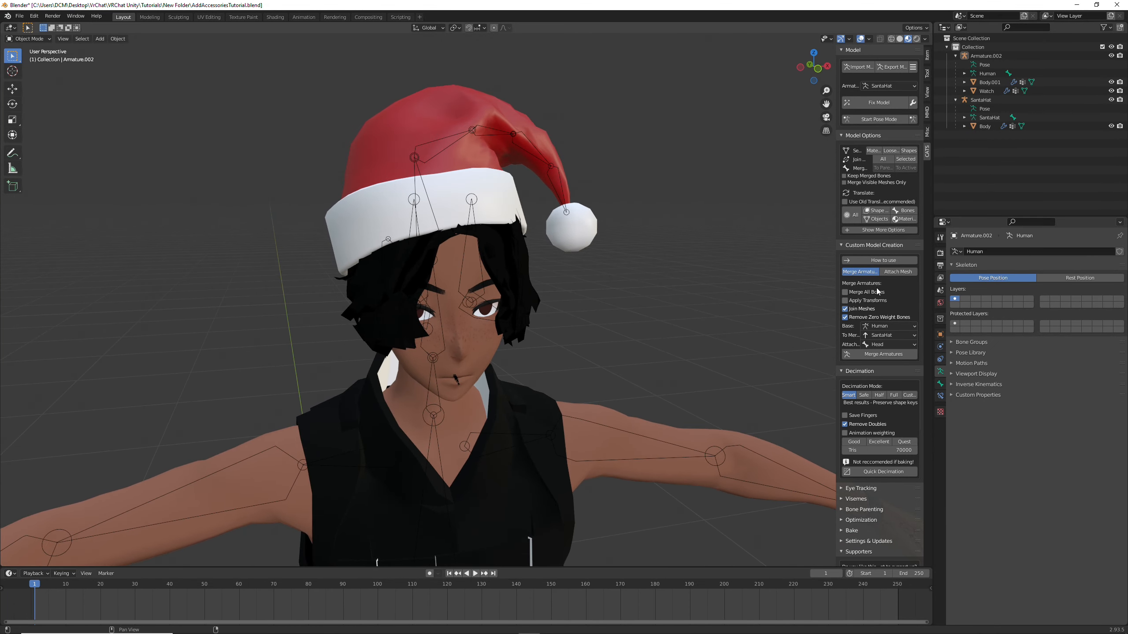
{"action": "left_click", "coordinate": [872, 354]}
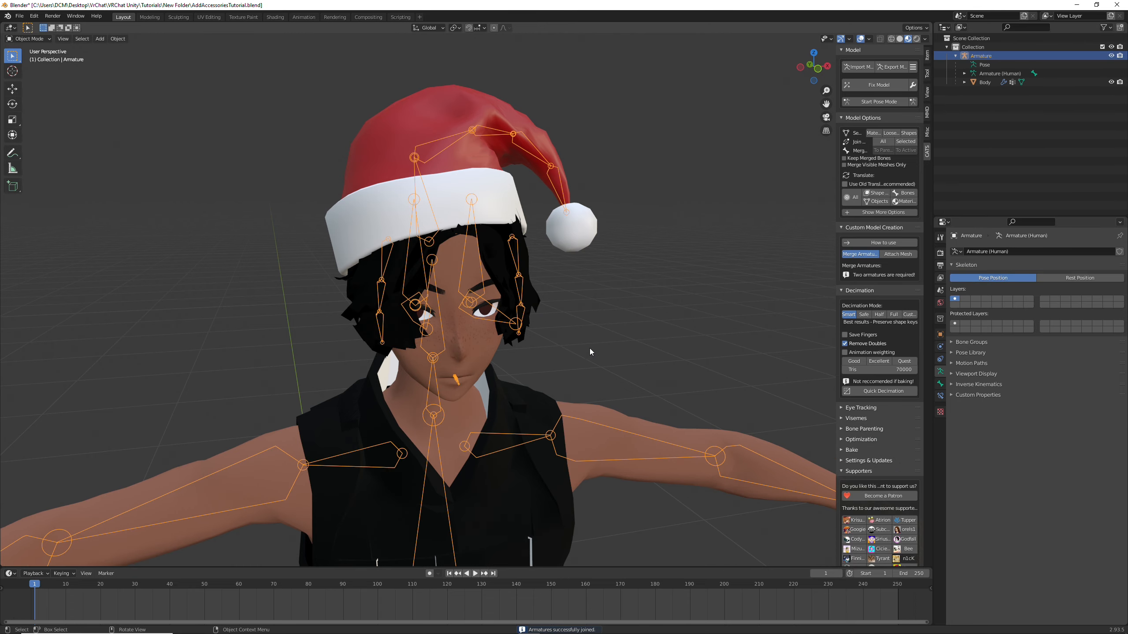
- Examine the hat's base bone and the Head bone of the merged armature in Edit Mode, then return to Object Mode
{"action": "scroll", "coordinate": [595, 341], "scroll_direction": "up", "scroll_amount": 4}
{"action": "key", "text": "Tab"}
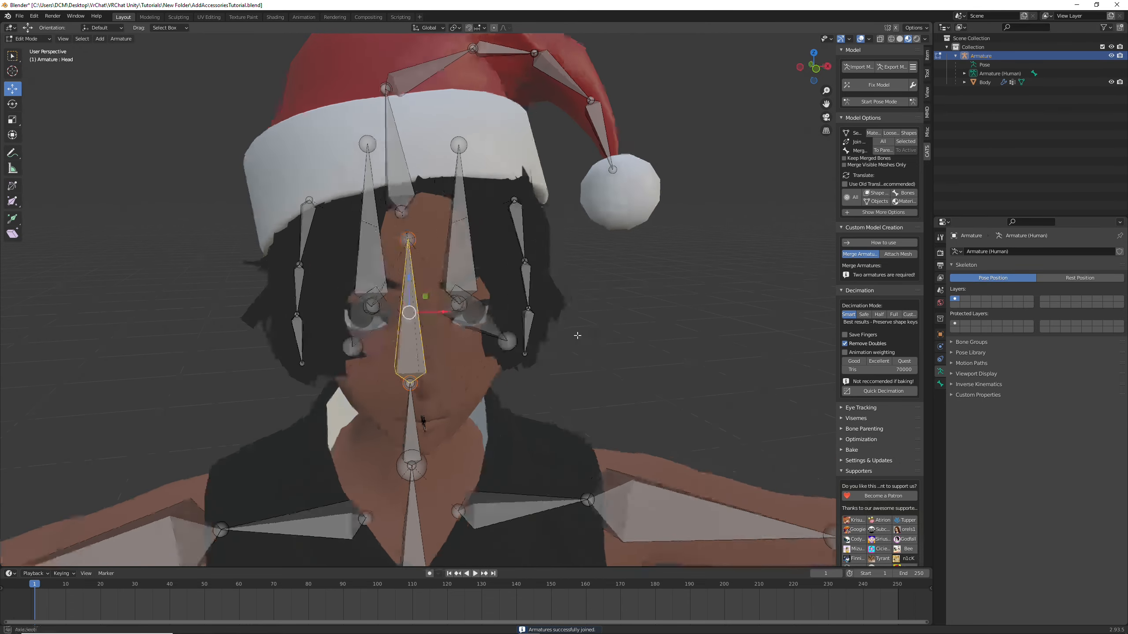
{"action": "middle_click_drag", "start_coordinate": [577, 335], "coordinate": [664, 334]}
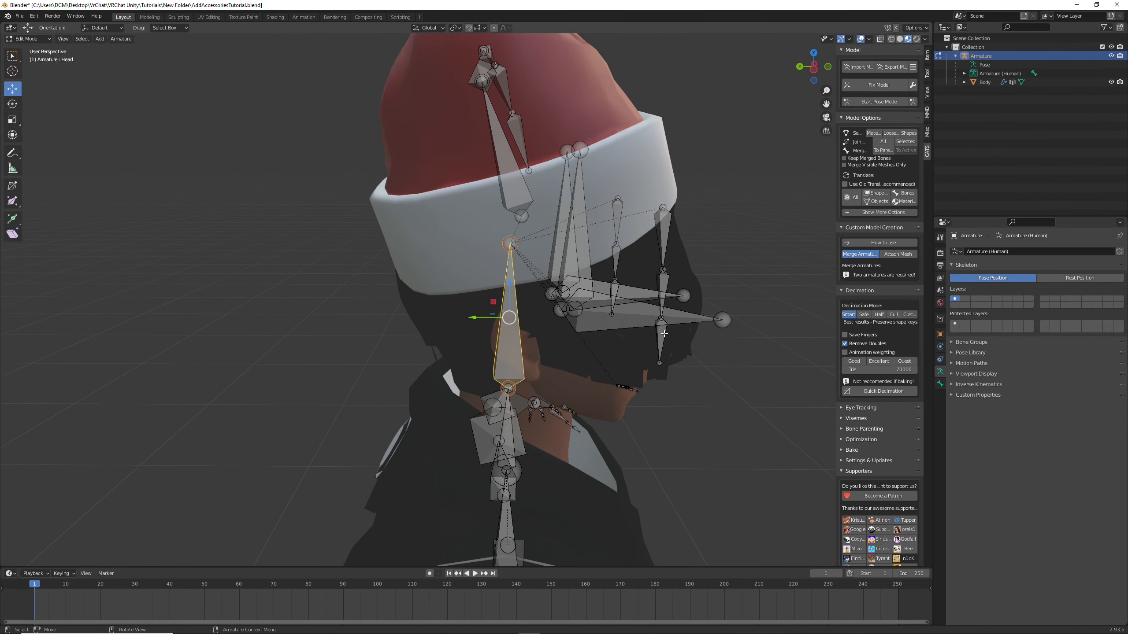
{"action": "left_click", "coordinate": [511, 196]}
{"action": "left_click", "coordinate": [512, 287]}
{"action": "middle_click_drag", "start_coordinate": [512, 287], "coordinate": [617, 277]}
{"action": "key", "text": "Tab"}
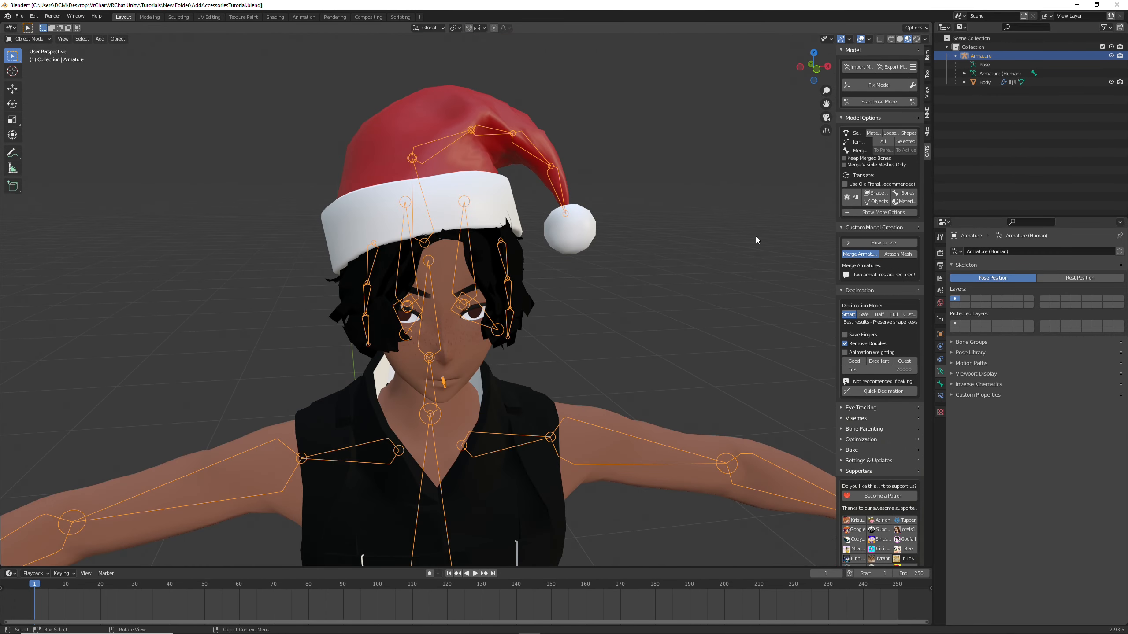
- Start pose mode and tilt the avatar's Head bone sideways to test whether the hat follows
{"action": "left_click", "coordinate": [890, 105]}
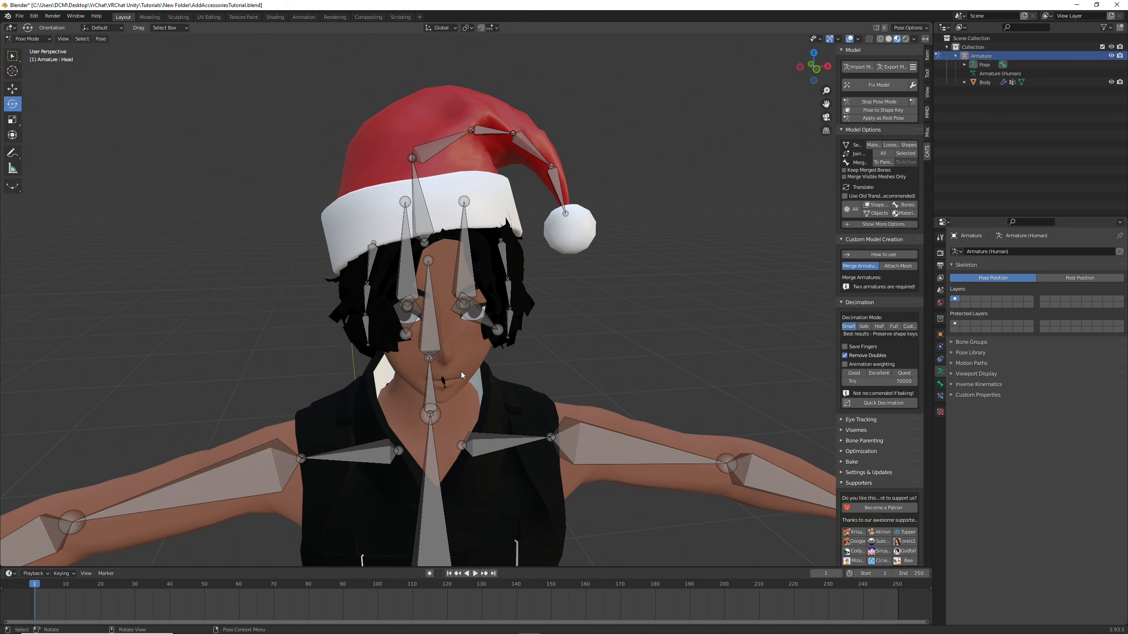
{"action": "left_click", "coordinate": [430, 340]}
{"action": "mouse_move", "coordinate": [441, 333]}
{"action": "left_mouse_down"}
{"action": "mouse_move", "coordinate": [449, 311]}
{"action": "mouse_move", "coordinate": [431, 339]}
{"action": "left_mouse_up"}
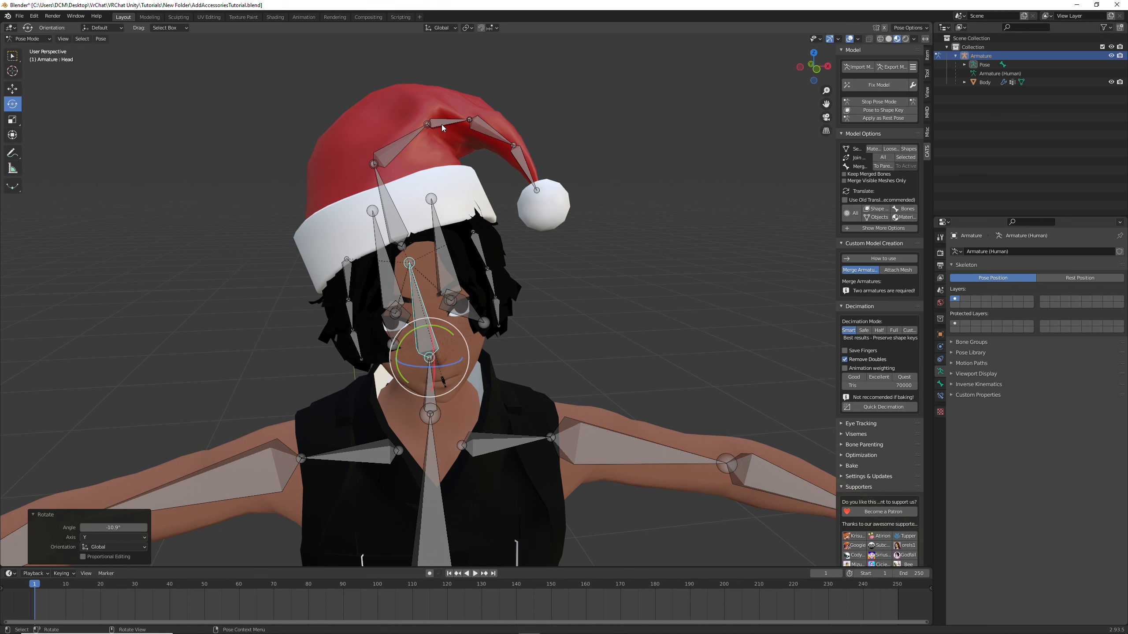
- Rotate the hat's 003 and 004 bones to test the hat's tip, then stop pose mode and clear the selection
{"action": "left_click", "coordinate": [442, 125]}
{"action": "left_click_drag", "start_coordinate": [420, 97], "coordinate": [500, 137]}
{"action": "left_click", "coordinate": [498, 136]}
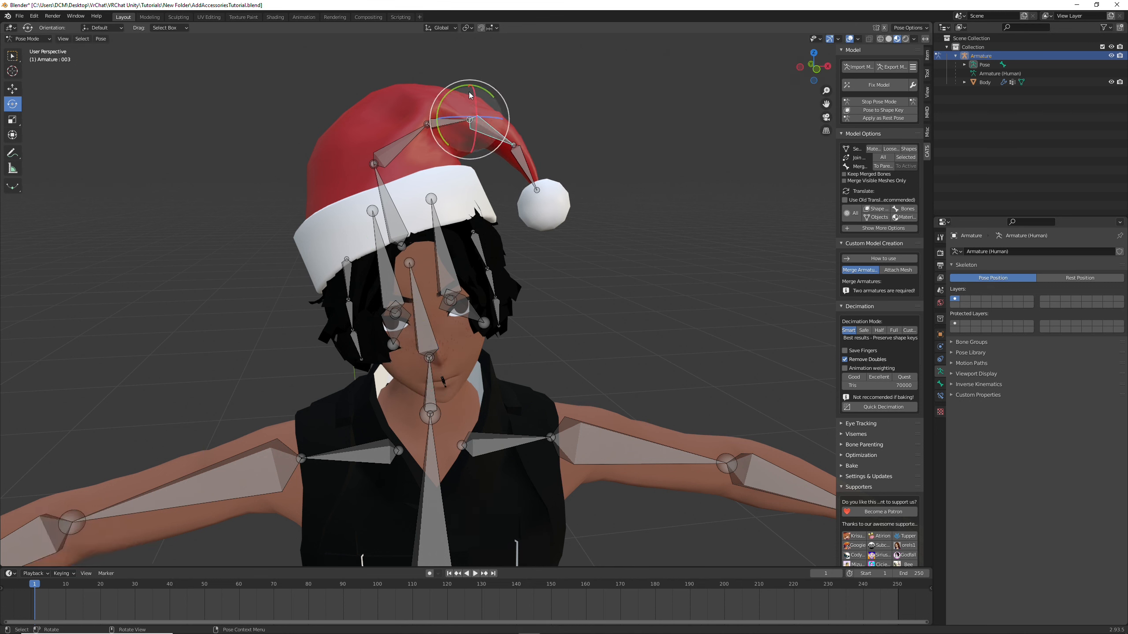
{"action": "mouse_move", "coordinate": [459, 91]}
{"action": "left_mouse_down"}
{"action": "mouse_move", "coordinate": [437, 96]}
{"action": "mouse_move", "coordinate": [453, 85]}
{"action": "left_mouse_up"}
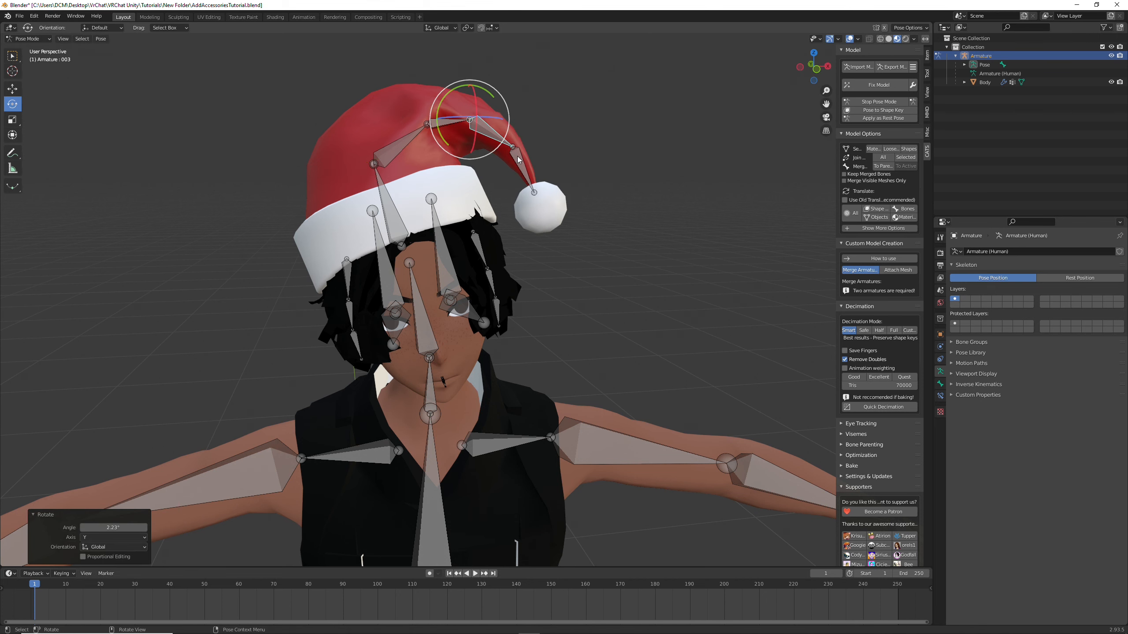
{"action": "left_click", "coordinate": [523, 170]}
{"action": "left_click_drag", "start_coordinate": [492, 118], "coordinate": [826, 97]}
{"action": "scroll", "coordinate": [629, 251], "scroll_direction": "down", "scroll_amount": 3}
{"action": "left_click", "coordinate": [879, 102]}
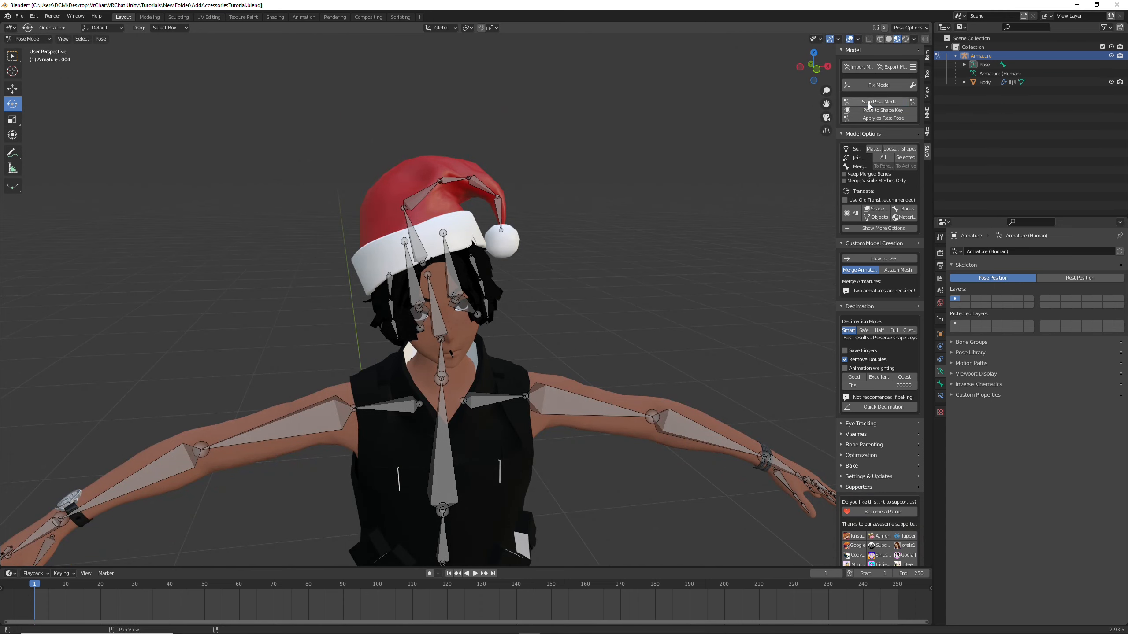
{"action": "scroll", "coordinate": [648, 356], "scroll_direction": "down", "scroll_amount": 3}
{"action": "left_click", "coordinate": [648, 342]}
{"action": "scroll", "coordinate": [635, 374], "scroll_direction": "up", "scroll_amount": 3}
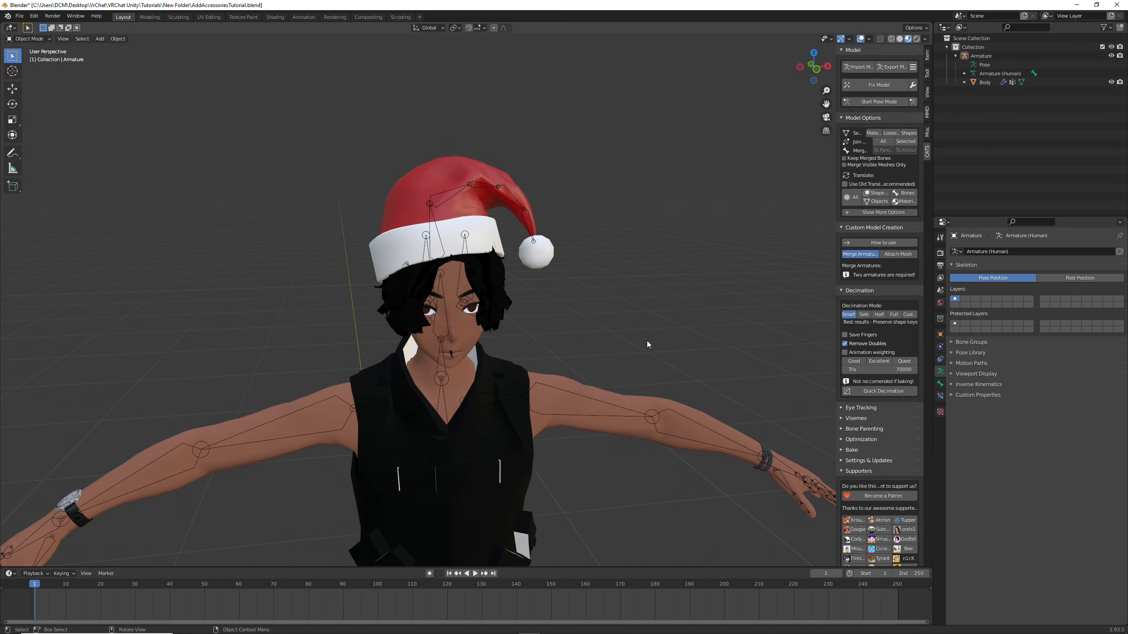
- Examine the merged avatar with its Santa hat and watch from the front and both sides
{"action": "middle_click_drag", "start_coordinate": [647, 369], "coordinate": [607, 348], "text": "shift"}
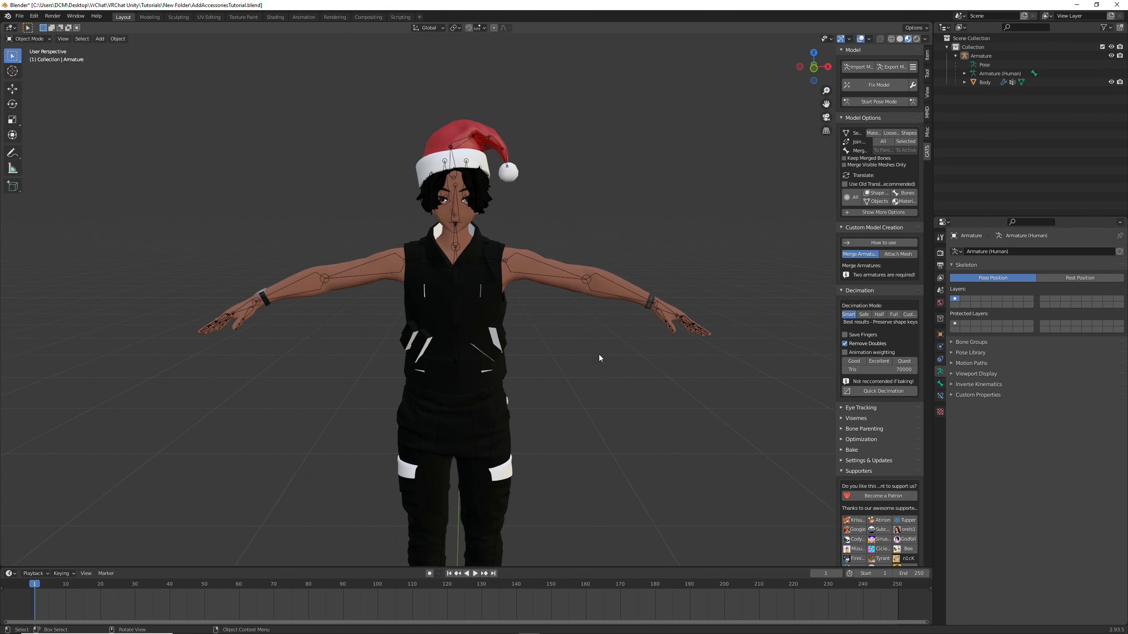
{"action": "scroll", "coordinate": [585, 374], "scroll_direction": "up", "scroll_amount": 5}
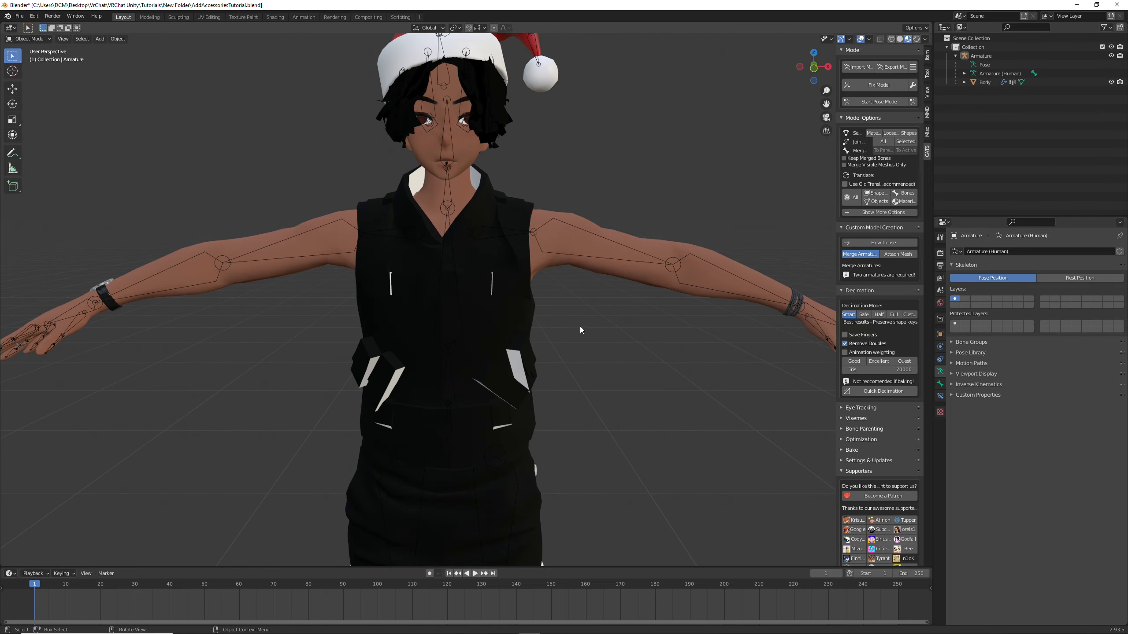
{"action": "middle_click_drag", "start_coordinate": [580, 326], "coordinate": [632, 390]}
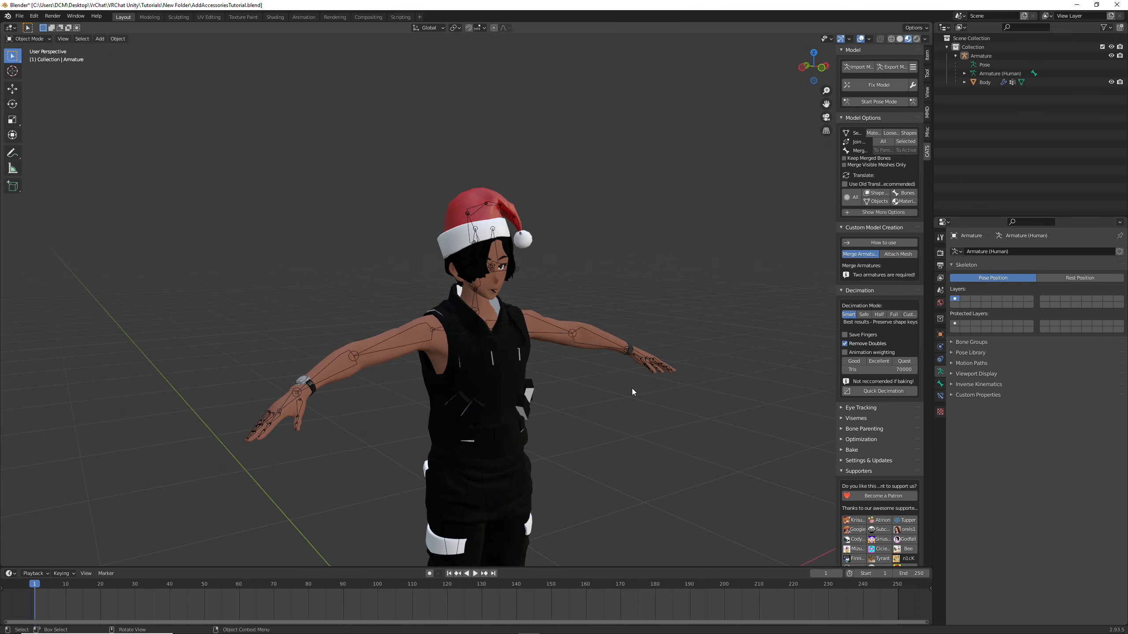
{"action": "scroll", "coordinate": [632, 388], "scroll_direction": "up", "scroll_amount": 4}
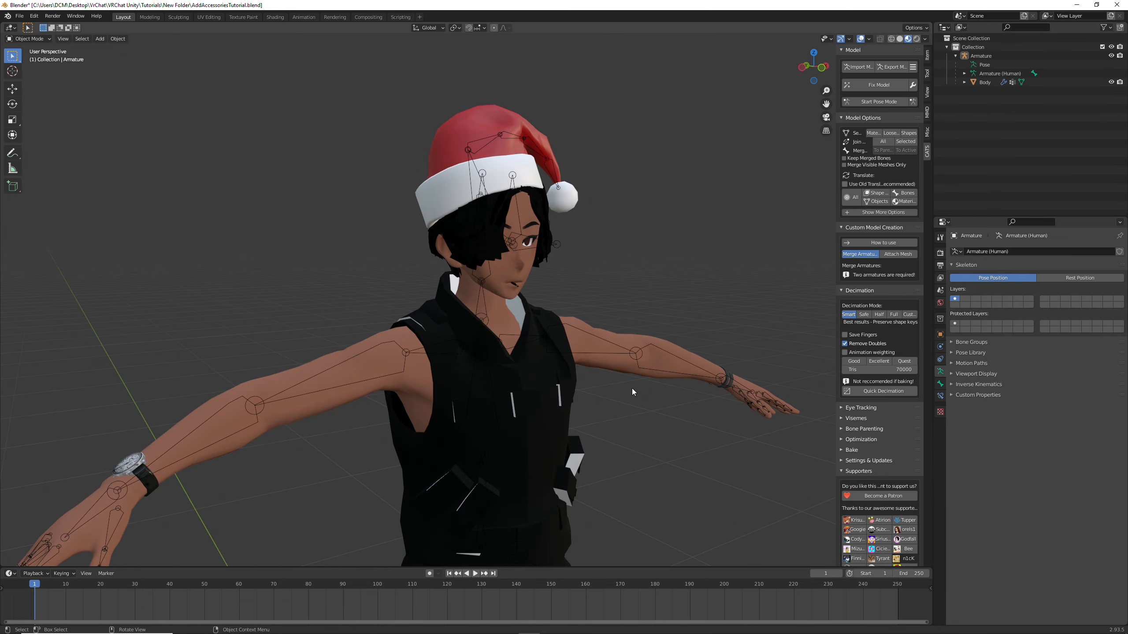
{"action": "middle_click_drag", "start_coordinate": [585, 364], "coordinate": [500, 199]}
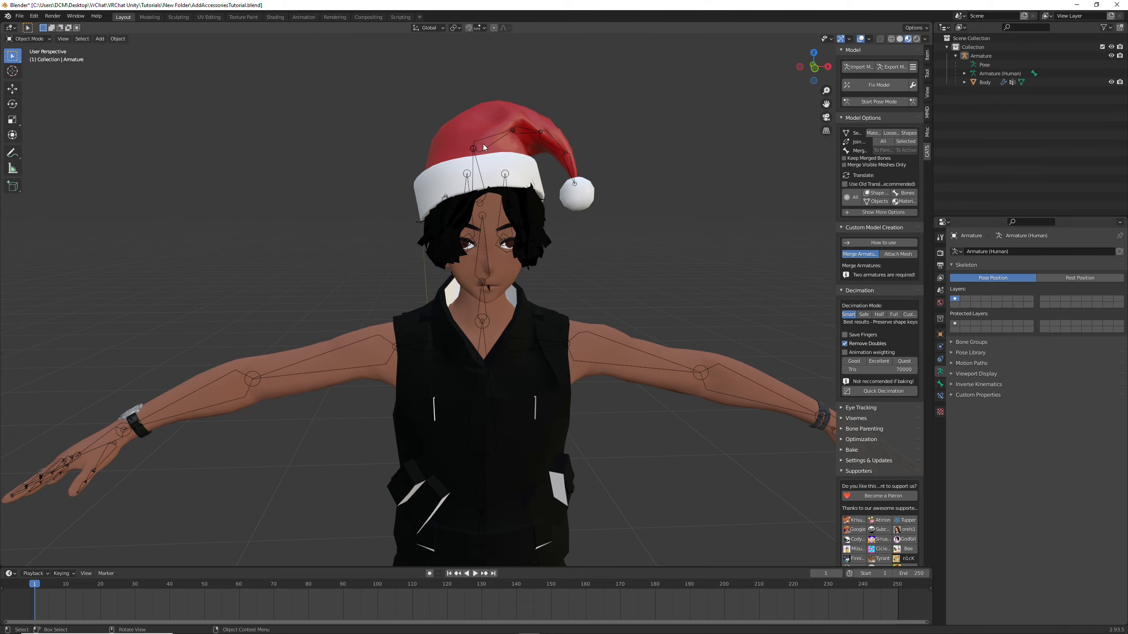
{"action": "scroll", "coordinate": [376, 374], "scroll_direction": "down", "scroll_amount": 3}
{"action": "middle_click_drag", "start_coordinate": [375, 374], "coordinate": [480, 347]}
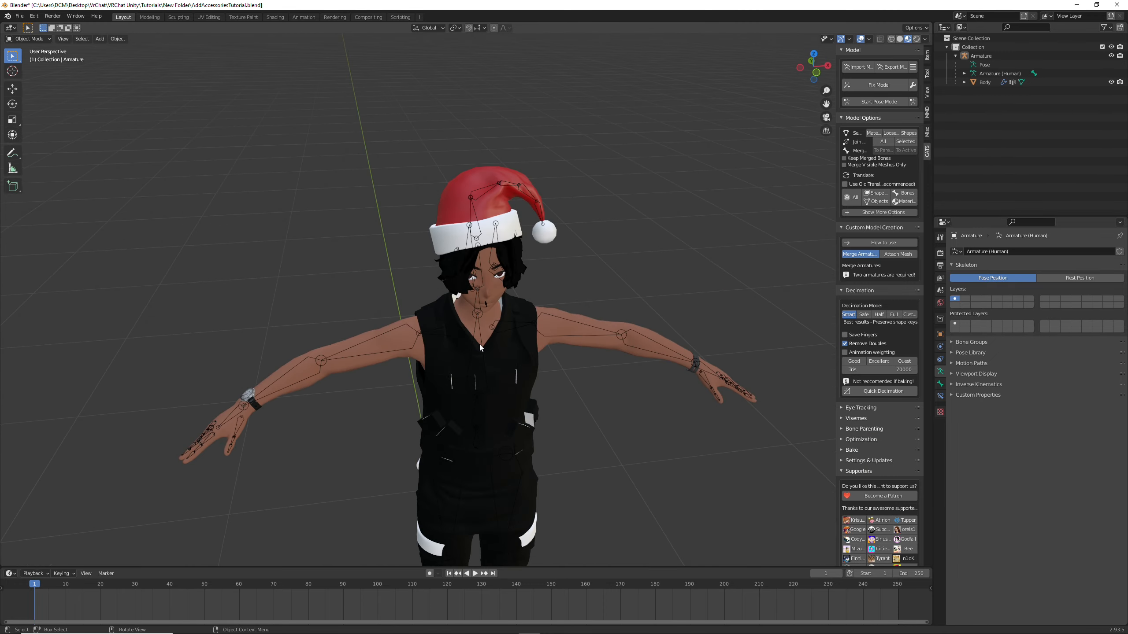
{"action": "scroll", "coordinate": [480, 344], "scroll_direction": "up", "scroll_amount": 3}
{"action": "middle_click_drag", "start_coordinate": [576, 346], "coordinate": [617, 336]}
{"action": "scroll", "coordinate": [557, 337], "scroll_direction": "down", "scroll_amount": 4}
{"action": "scroll", "coordinate": [616, 337], "scroll_direction": "down", "scroll_amount": 2}
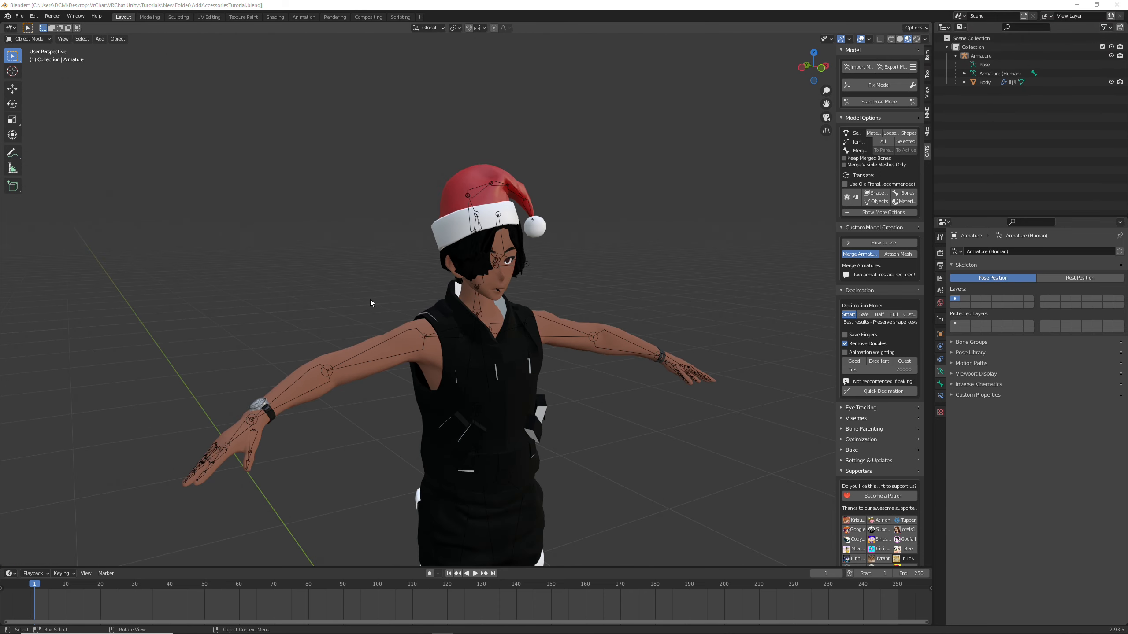
{"action": "middle_click_drag", "start_coordinate": [377, 297], "coordinate": [345, 297]}
{"action": "middle_click_drag", "start_coordinate": [497, 333], "coordinate": [552, 322]}
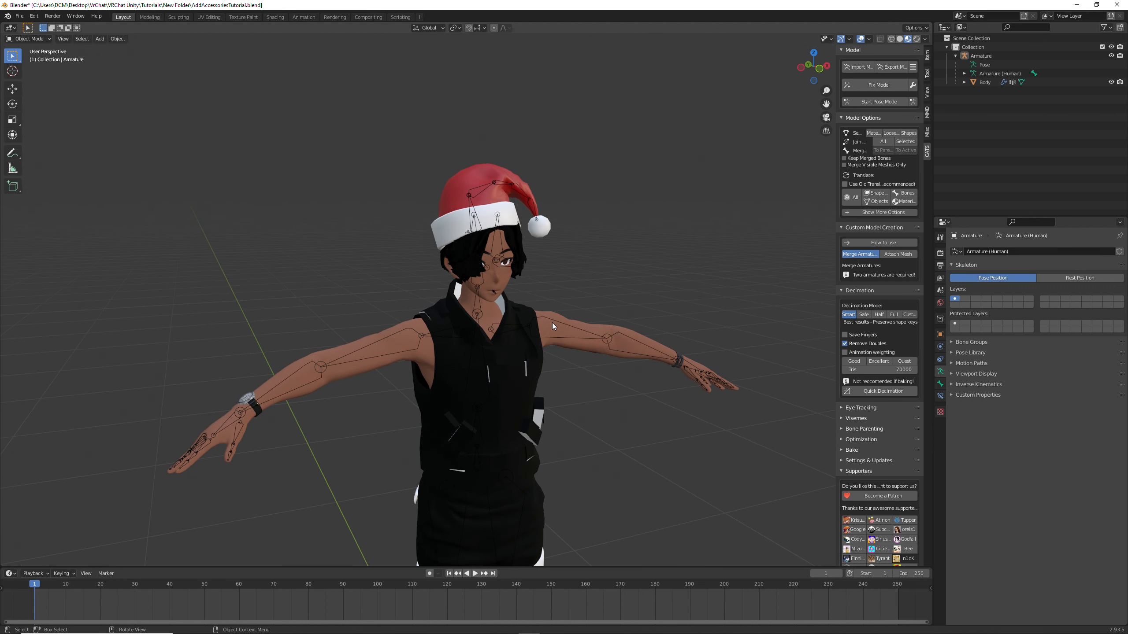
{"action": "mouse_move", "coordinate": [554, 319]}
{"action": "middle_mouse_down"}
{"action": "mouse_move", "coordinate": [522, 314]}
{"action": "mouse_move", "coordinate": [533, 318]}
{"action": "middle_mouse_up"}
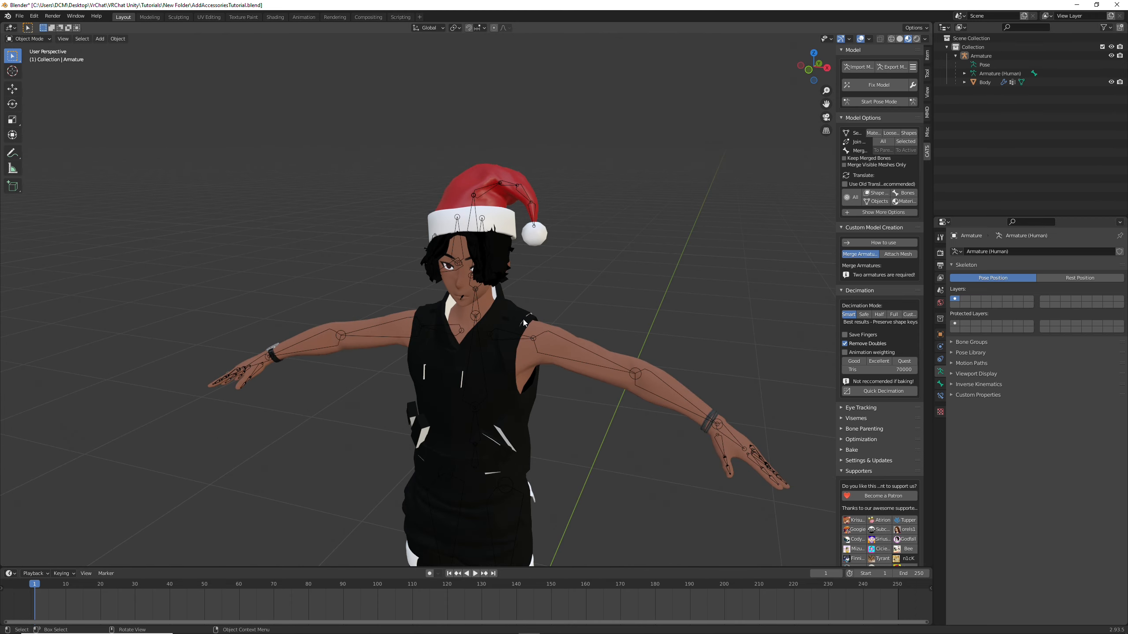
{"action": "scroll", "coordinate": [537, 321], "scroll_direction": "up", "scroll_amount": 3}
{"action": "scroll", "coordinate": [638, 314], "scroll_direction": "down", "scroll_amount": 3}
{"action": "middle_click_drag", "start_coordinate": [638, 314], "coordinate": [606, 319]}
{"action": "middle_click_drag", "start_coordinate": [825, 304], "coordinate": [483, 229]}
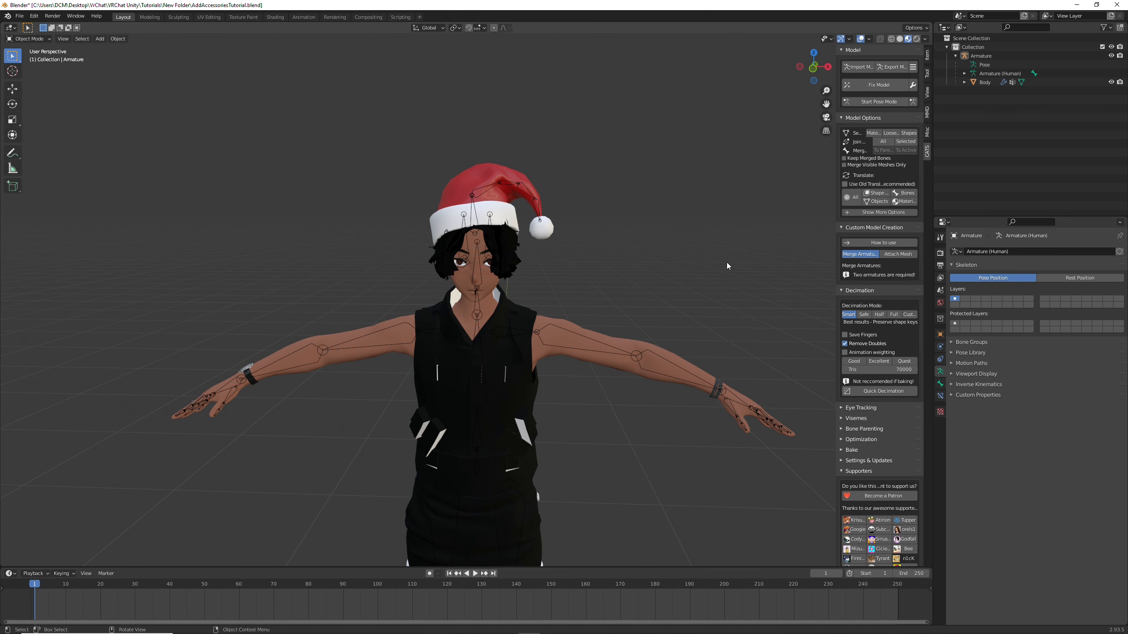
{"action": "scroll", "coordinate": [451, 266], "scroll_direction": "up", "scroll_amount": 3}
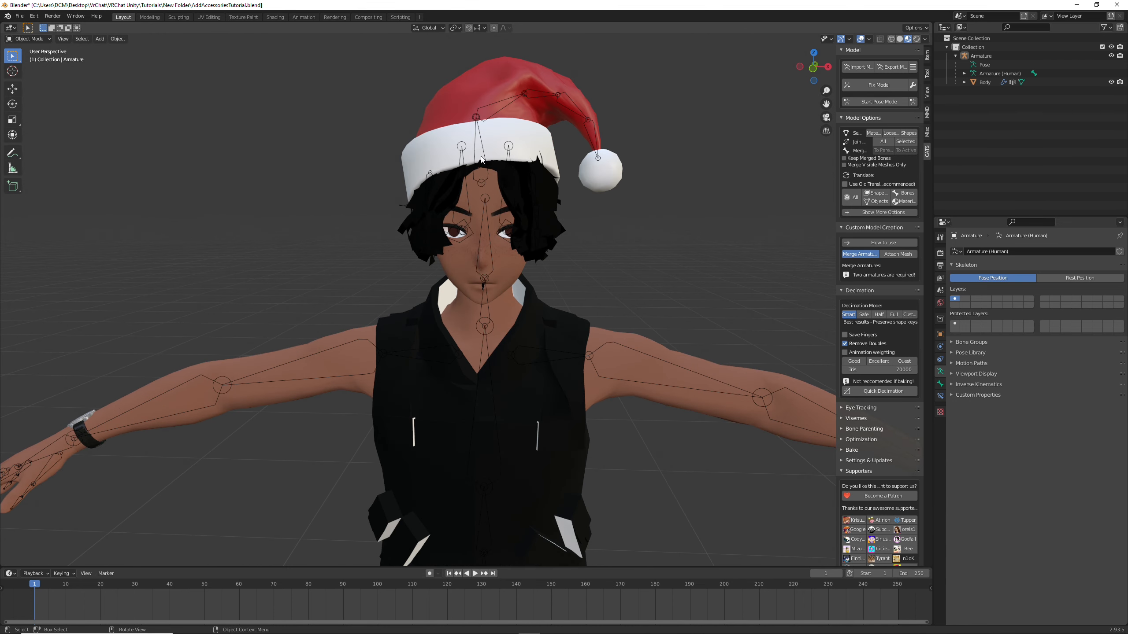
- Select the joined Body mesh and inspect the watch on the right wrist and the overall avatar
{"action": "left_click", "coordinate": [486, 187]}
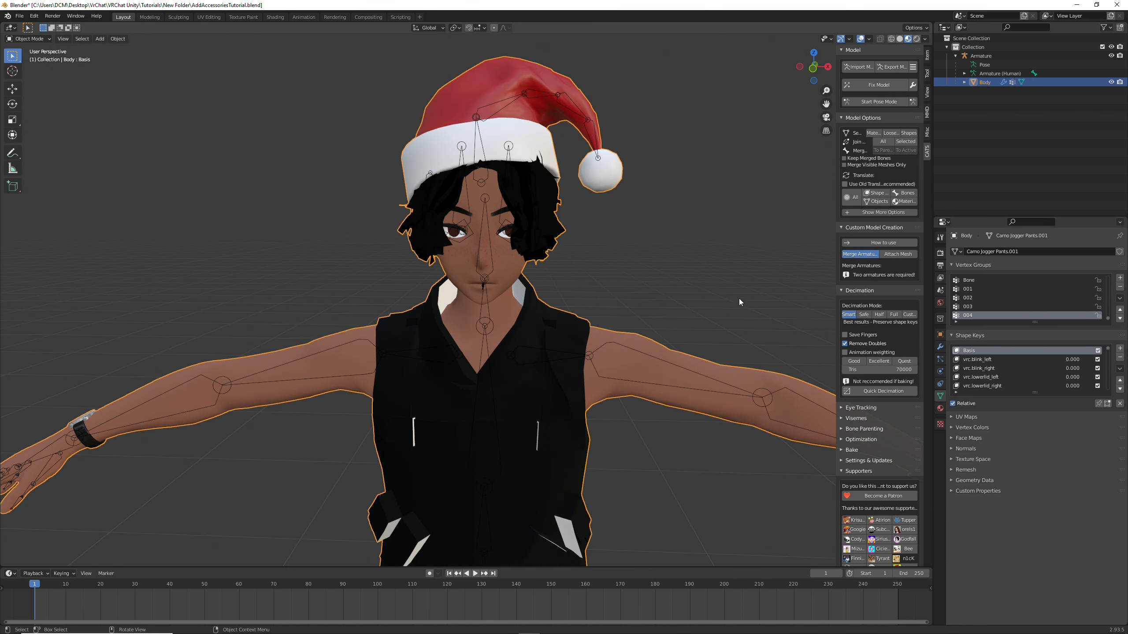
{"action": "scroll", "coordinate": [738, 346], "scroll_direction": "down", "scroll_amount": 4}
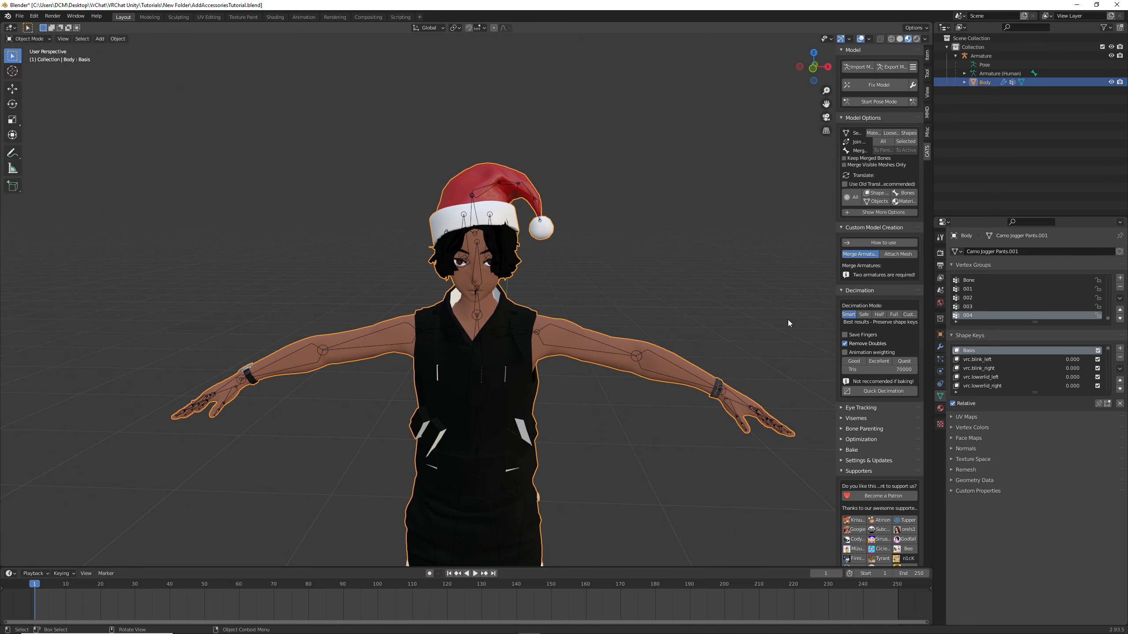
{"action": "scroll", "coordinate": [515, 338], "scroll_direction": "up", "scroll_amount": 3}
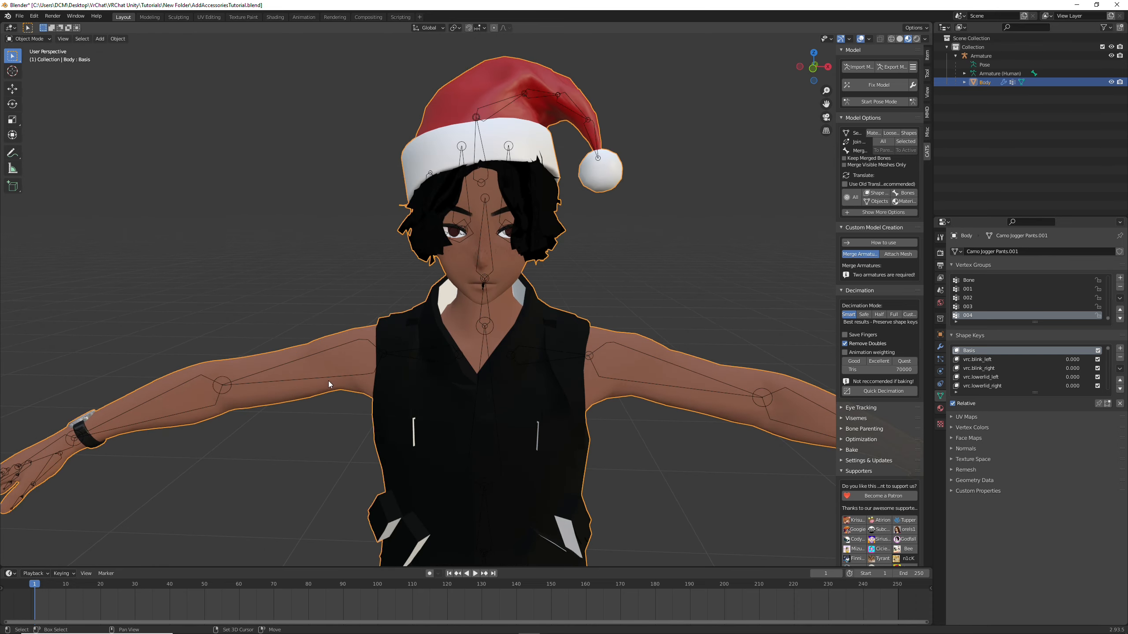
{"action": "middle_click_drag", "start_coordinate": [328, 381], "coordinate": [642, 308], "text": "shift"}
{"action": "scroll", "coordinate": [552, 353], "scroll_direction": "up", "scroll_amount": 4}
{"action": "middle_click_drag", "start_coordinate": [498, 376], "coordinate": [544, 312]}
{"action": "scroll", "coordinate": [543, 314], "scroll_direction": "up", "scroll_amount": 2}
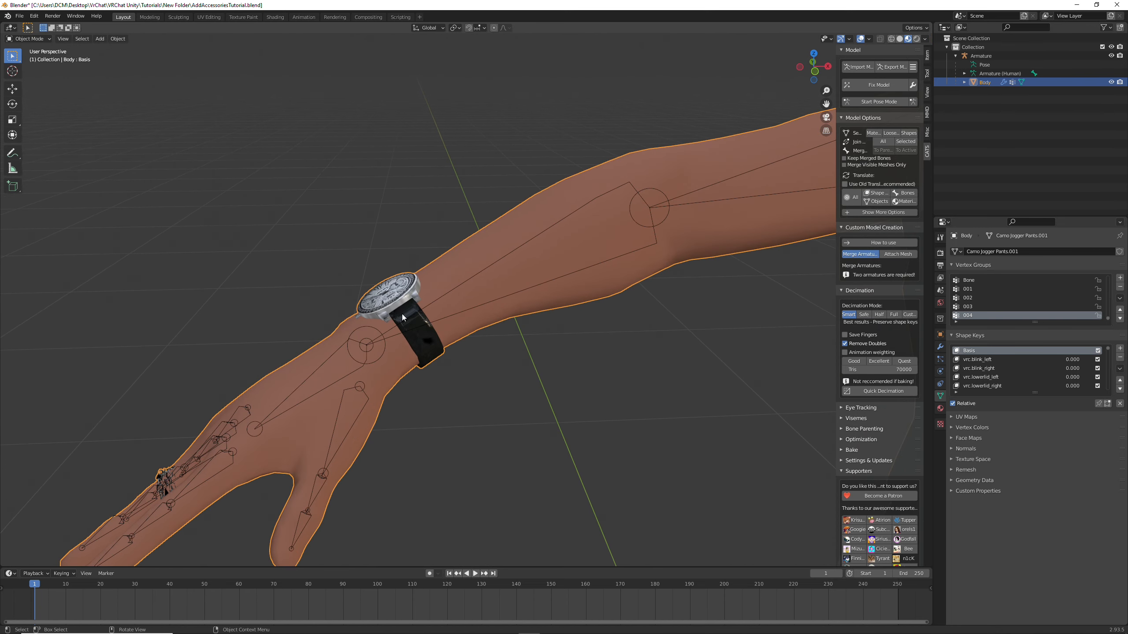
{"action": "scroll", "coordinate": [437, 350], "scroll_direction": "down", "scroll_amount": 5}
{"action": "middle_click_drag", "start_coordinate": [468, 339], "coordinate": [374, 340]}
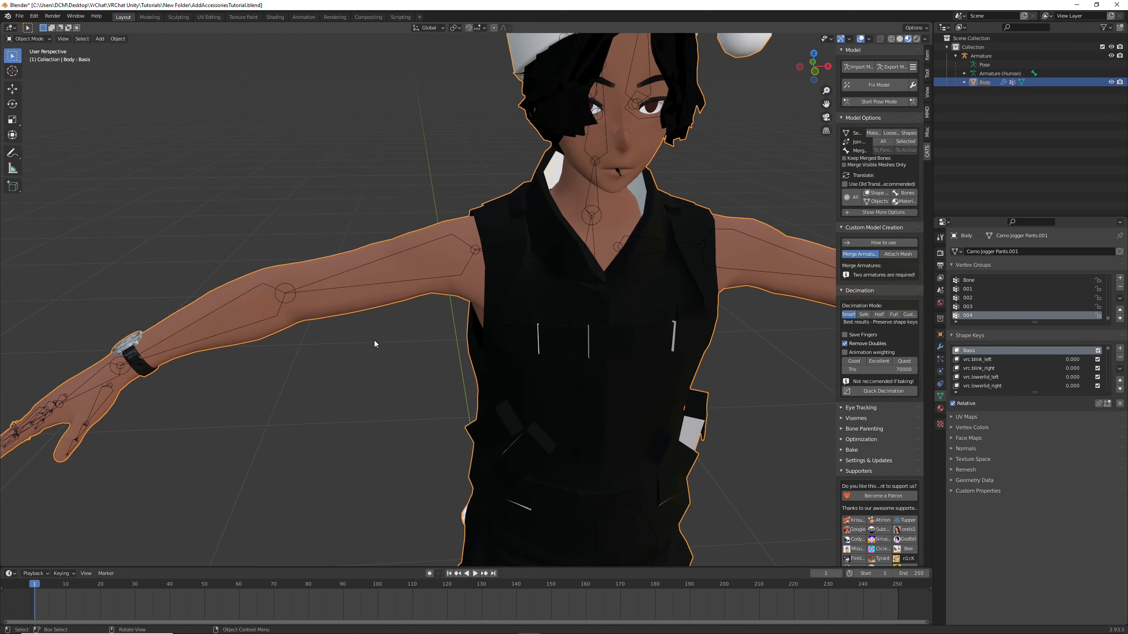
{"action": "scroll", "coordinate": [611, 310], "scroll_direction": "down", "scroll_amount": 2}
{"action": "scroll", "coordinate": [611, 309], "scroll_direction": "down", "scroll_amount": 1}
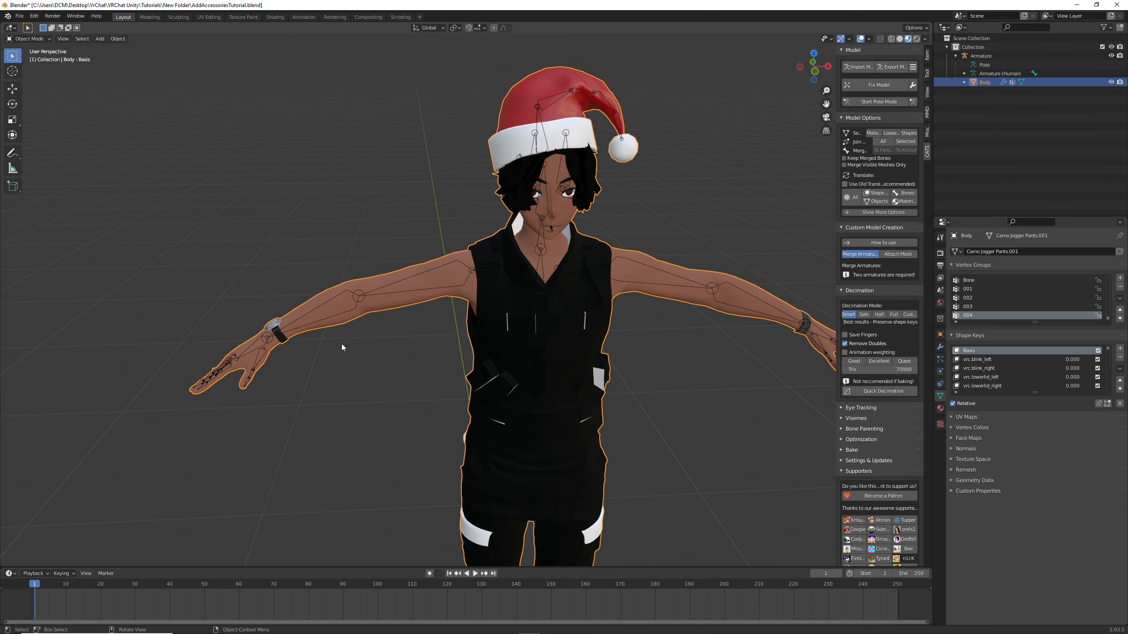
{"action": "middle_click_drag", "start_coordinate": [566, 300], "coordinate": [249, 213]}
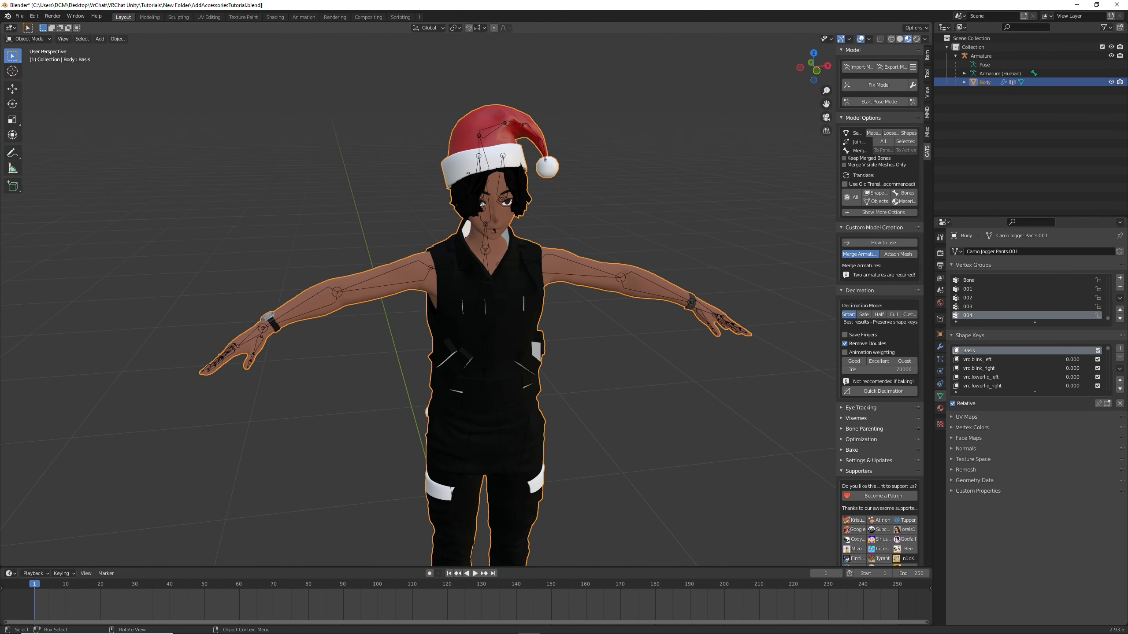